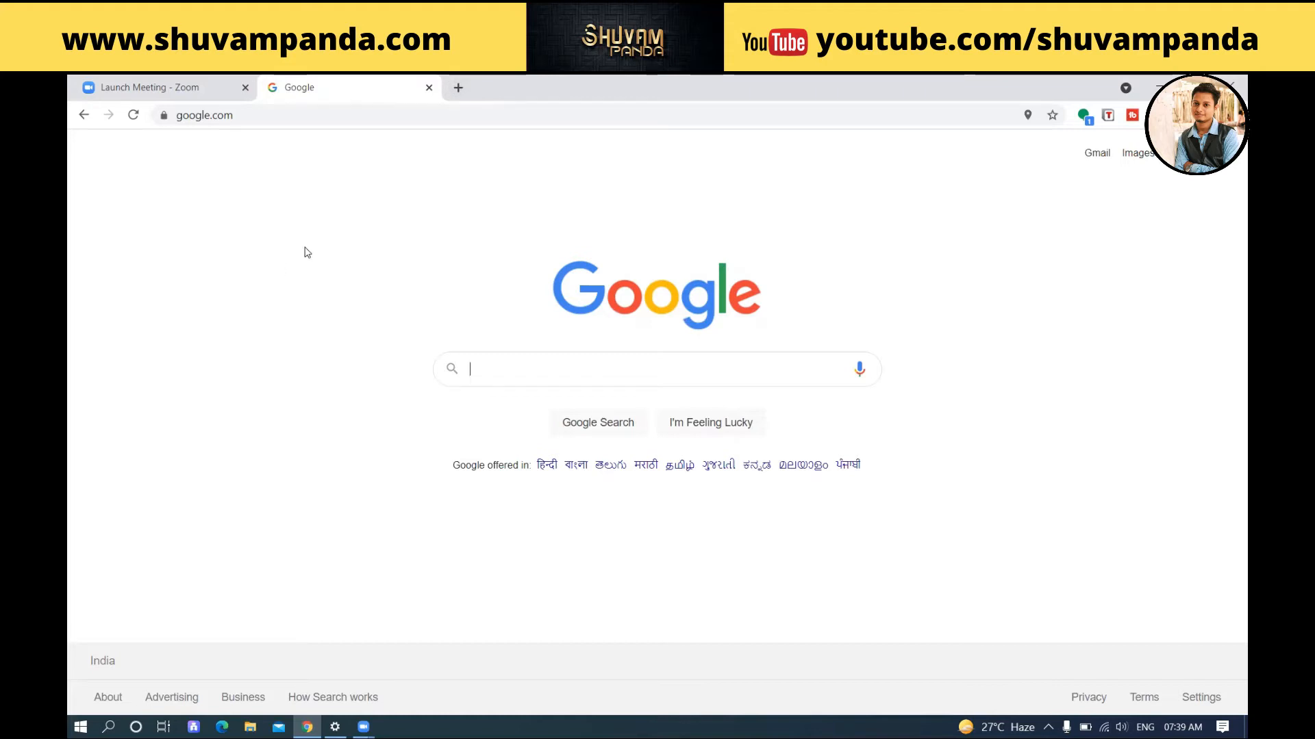
Step: Search Google for 'wordpress download' and glance over the results
text(wor)
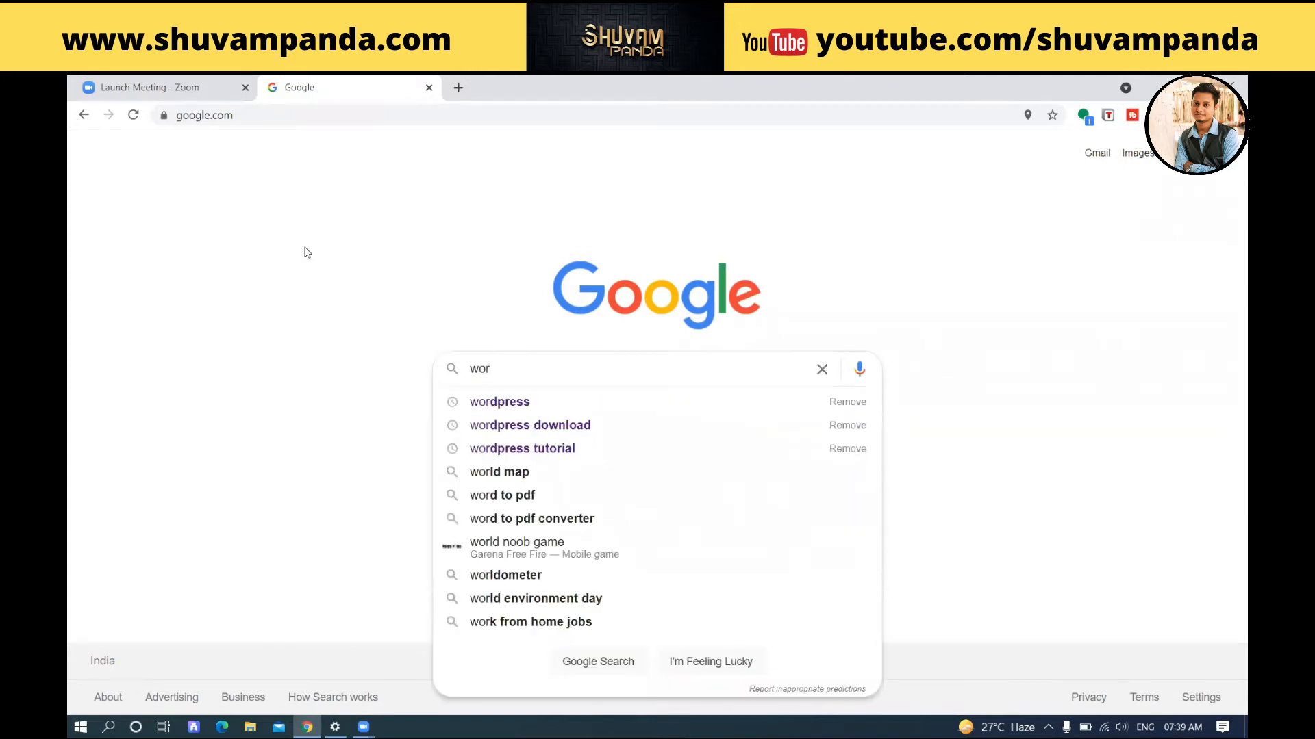
key(Down)
key(Down)
key(Return)
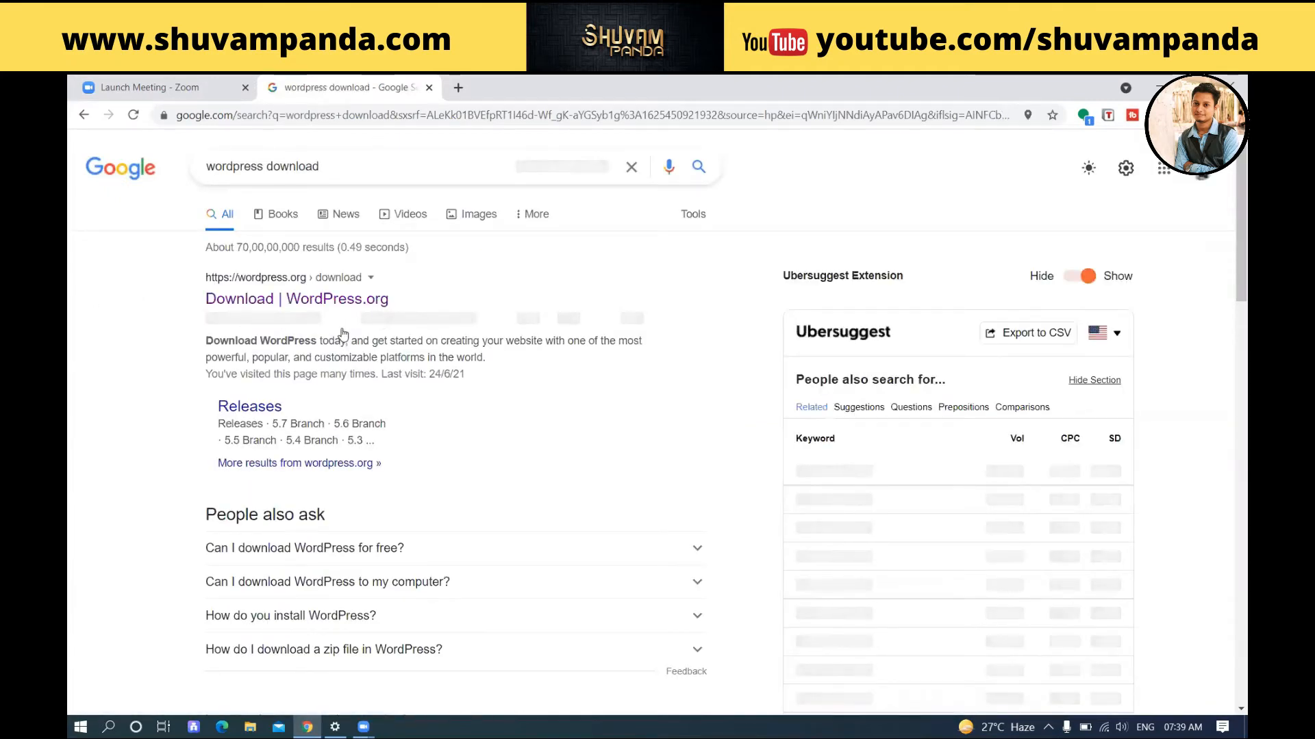
scroll(343, 333, down, 4)
scroll(344, 333, up, 4)
Step: In a new tab, search Google for 'wordpress'
click(458, 87)
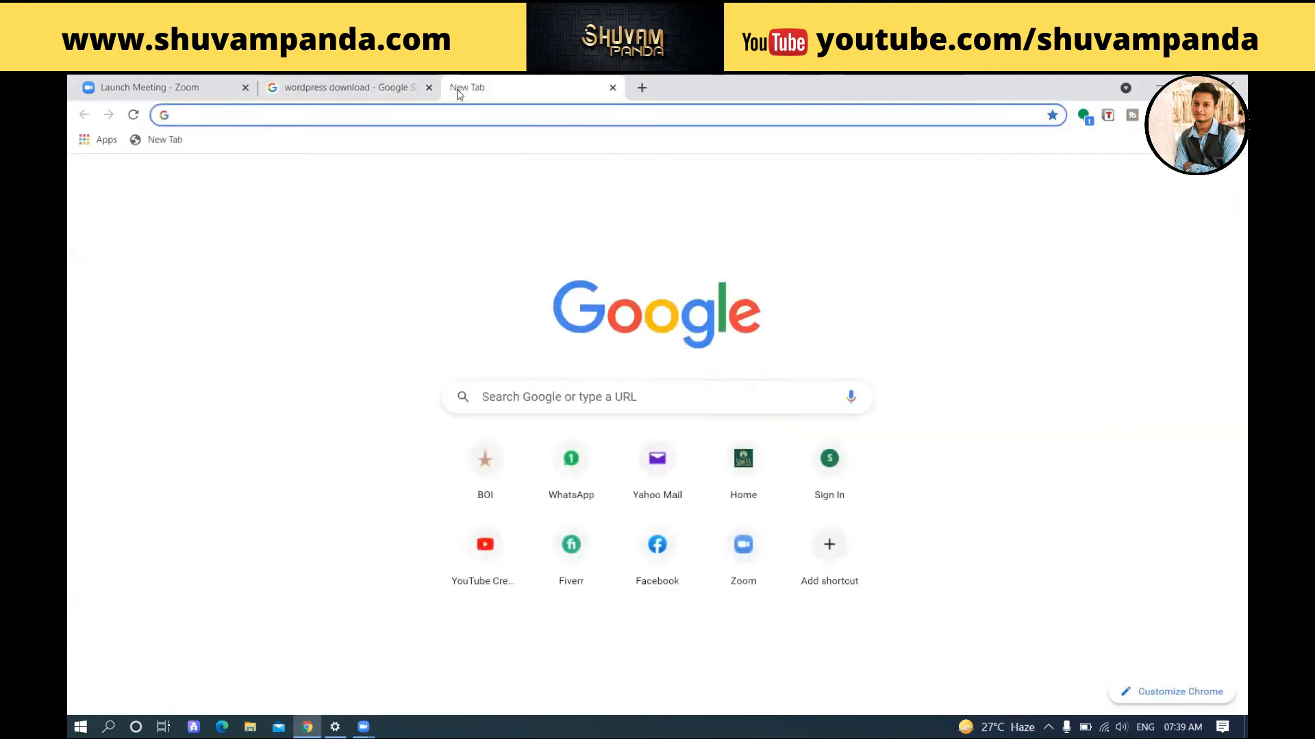
click(380, 87)
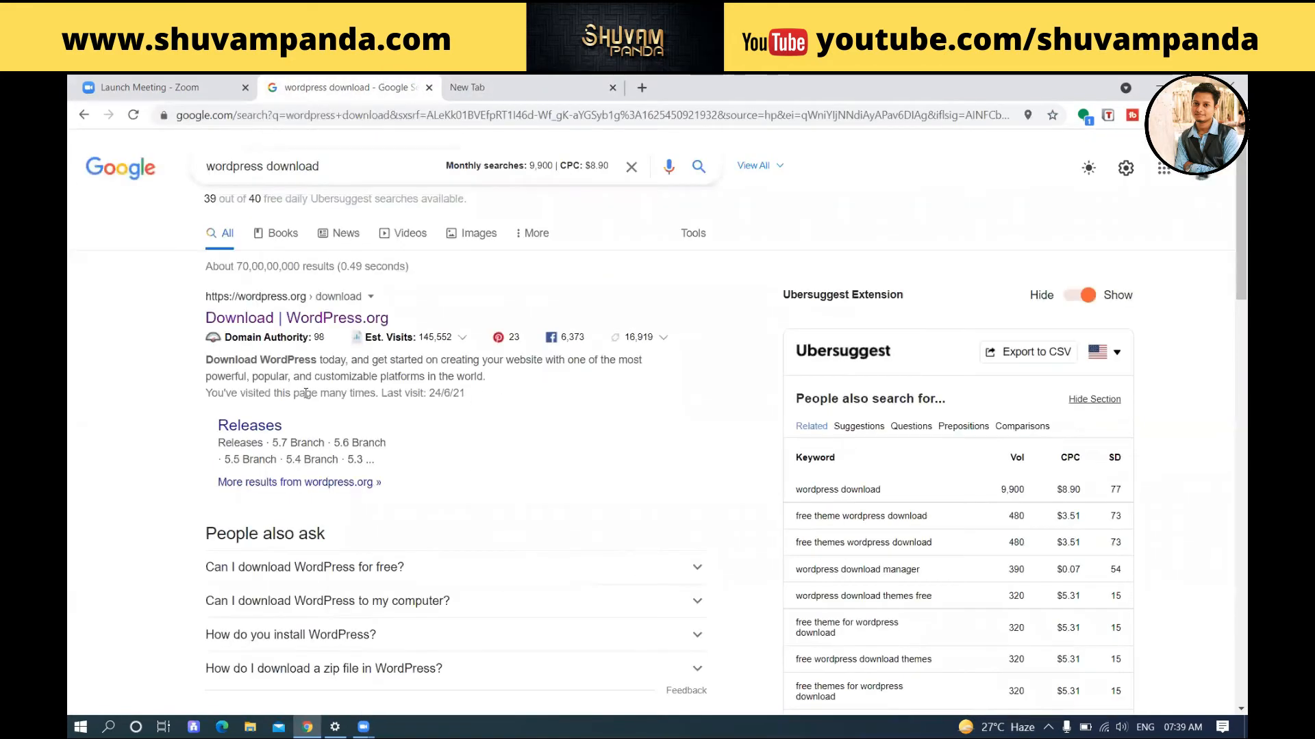
click(519, 89)
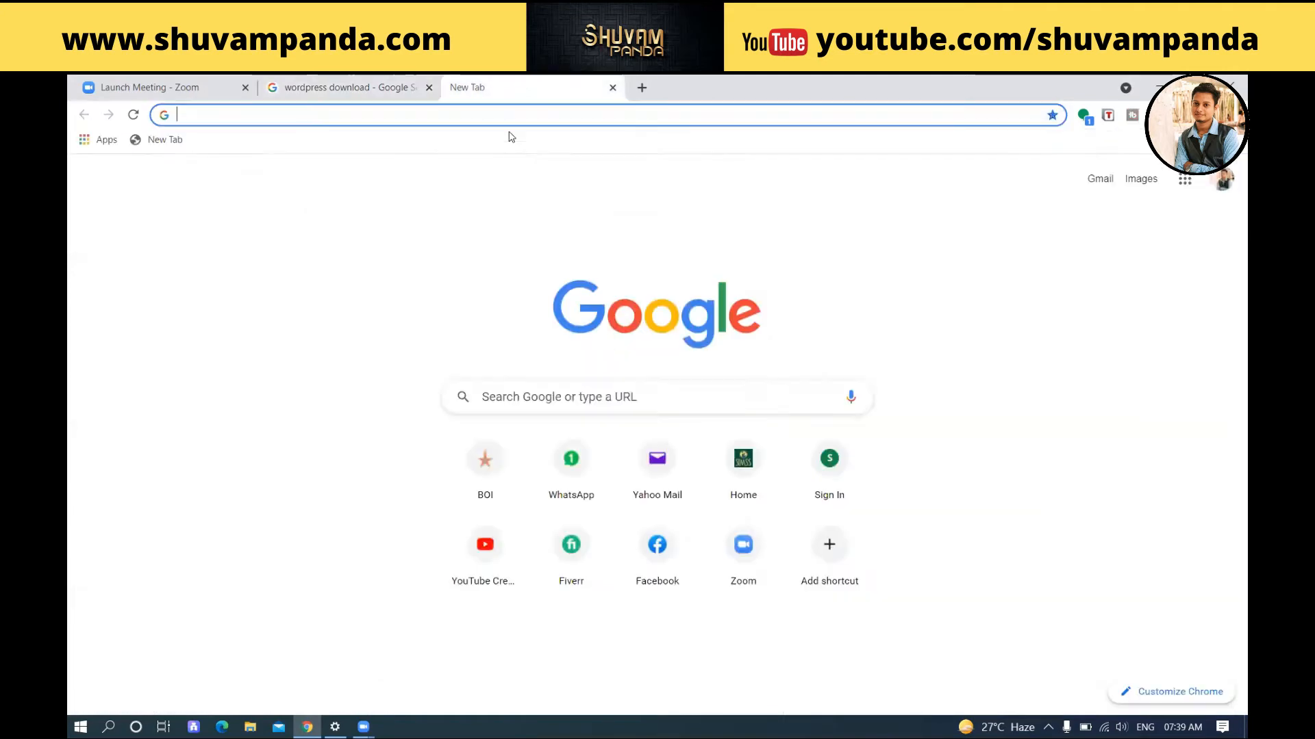
text(wordpress)
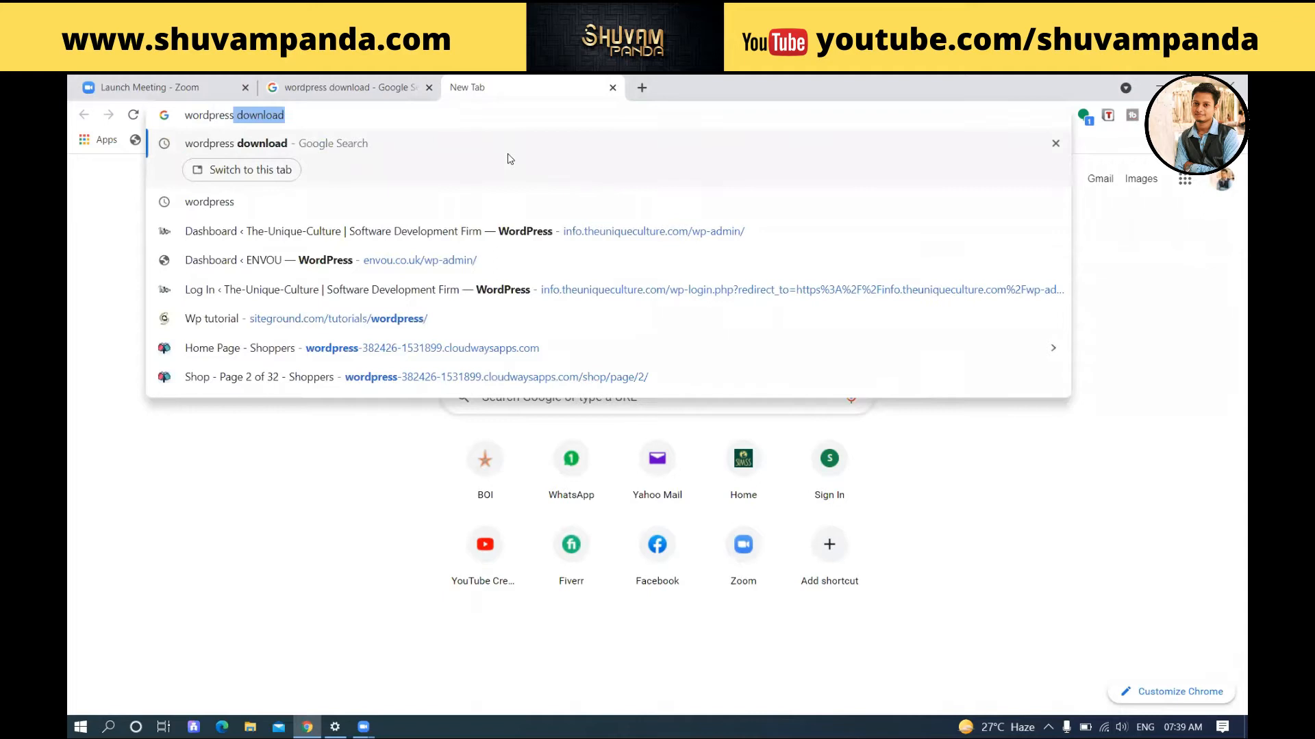
key(Delete)
key(Return)
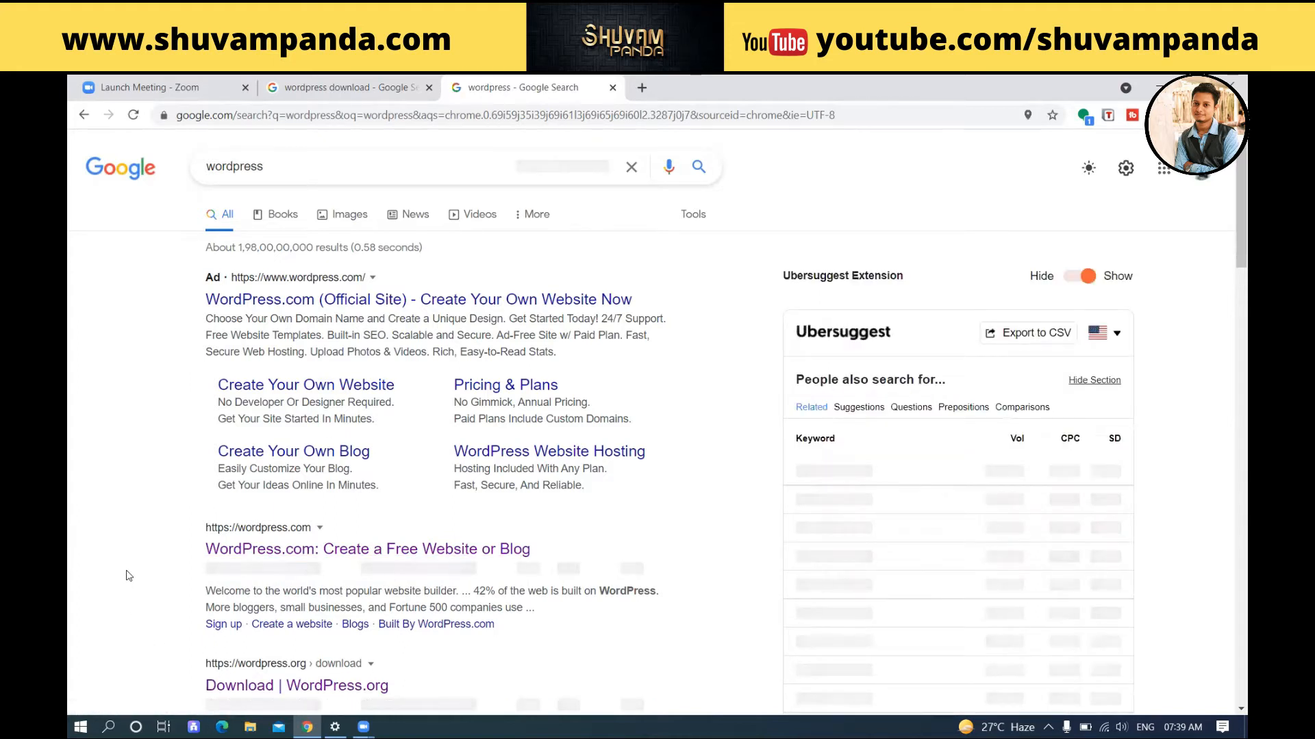
Step: Open the WordPress.com and WordPress.org download results in new tabs, then view WordPress.com
scroll(68, 602, down, 1)
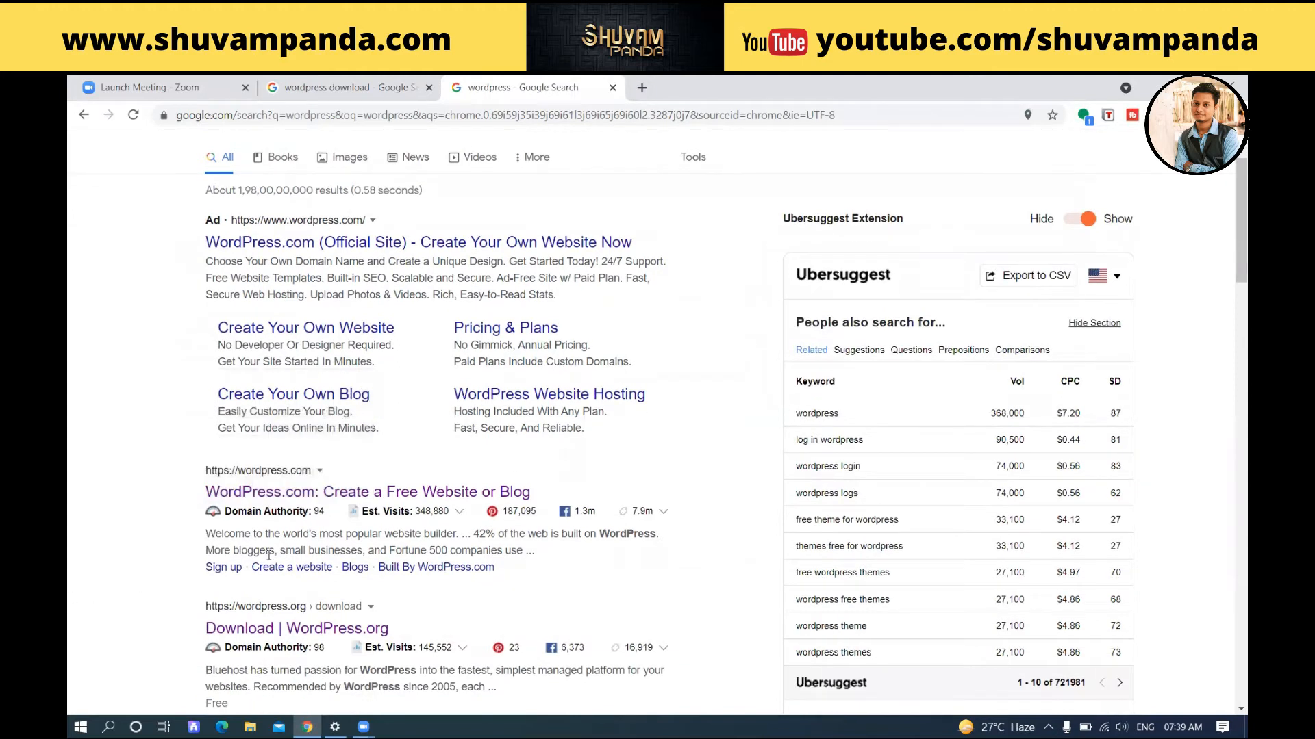
right_click(351, 500)
click(383, 509)
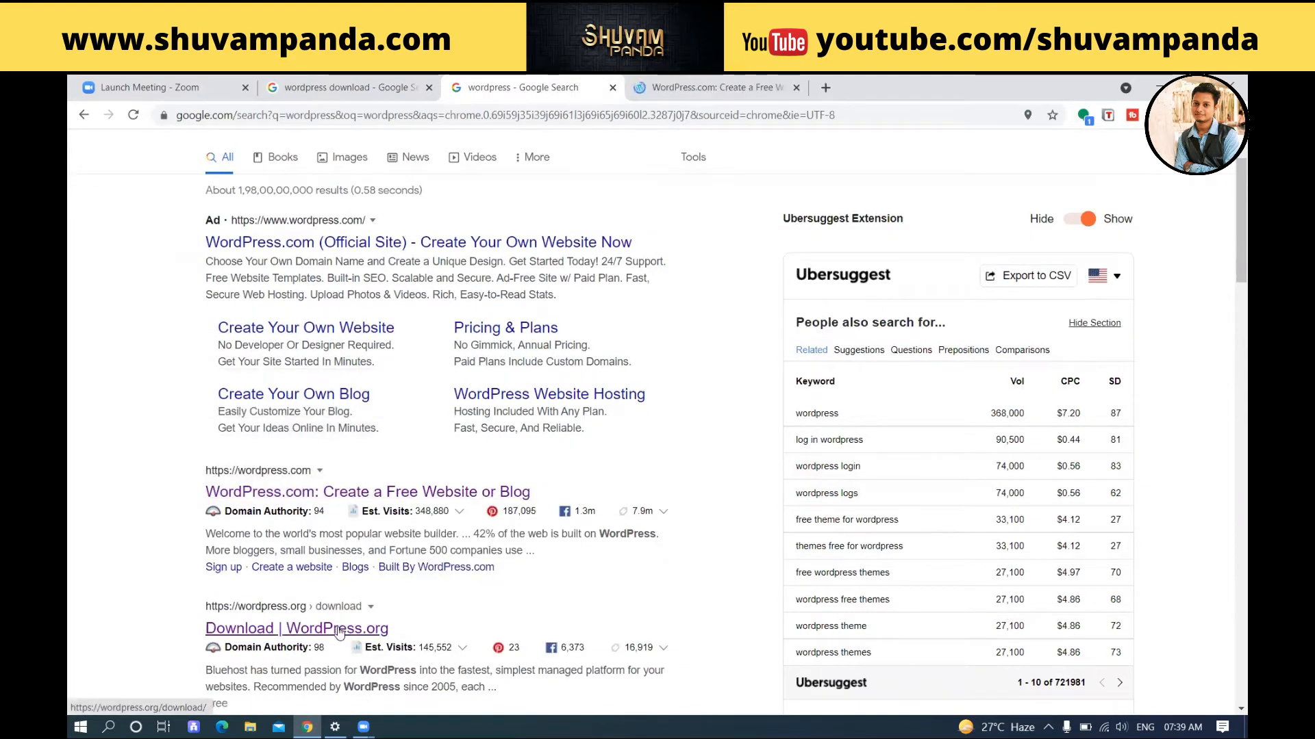
right_click(338, 632)
click(419, 490)
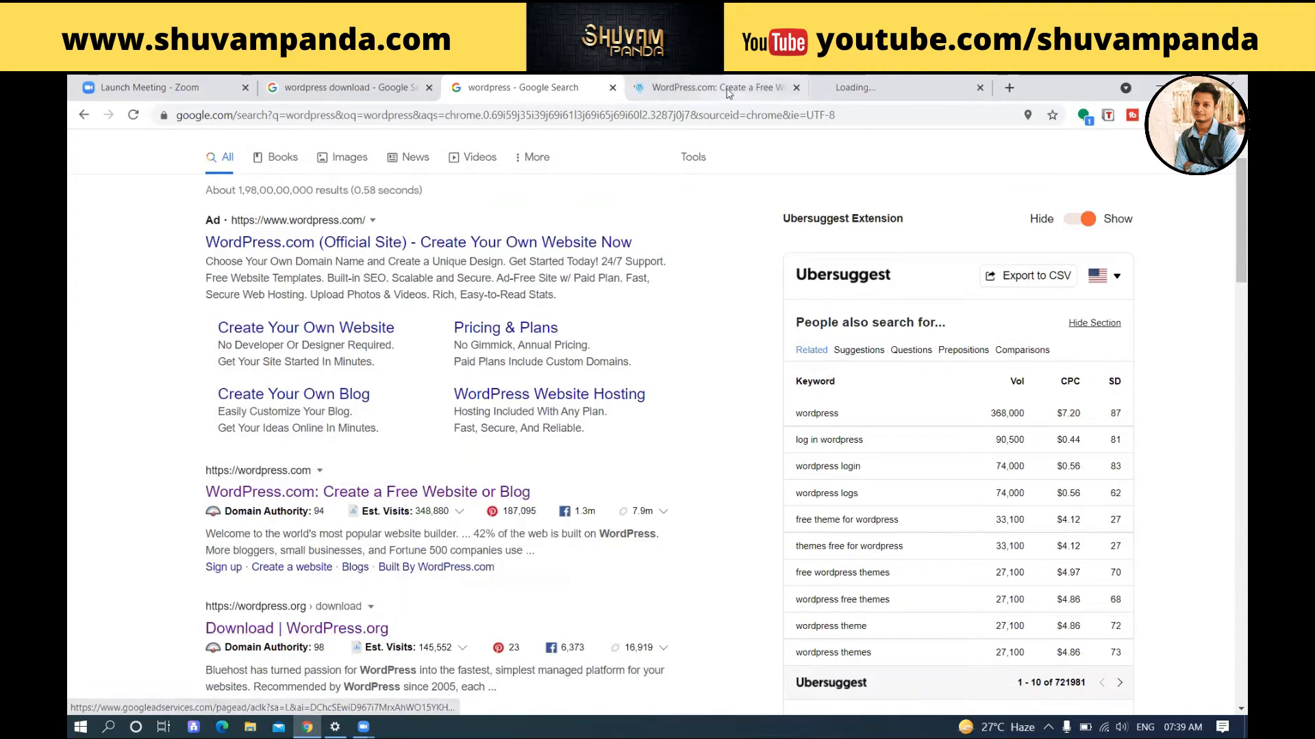
click(728, 89)
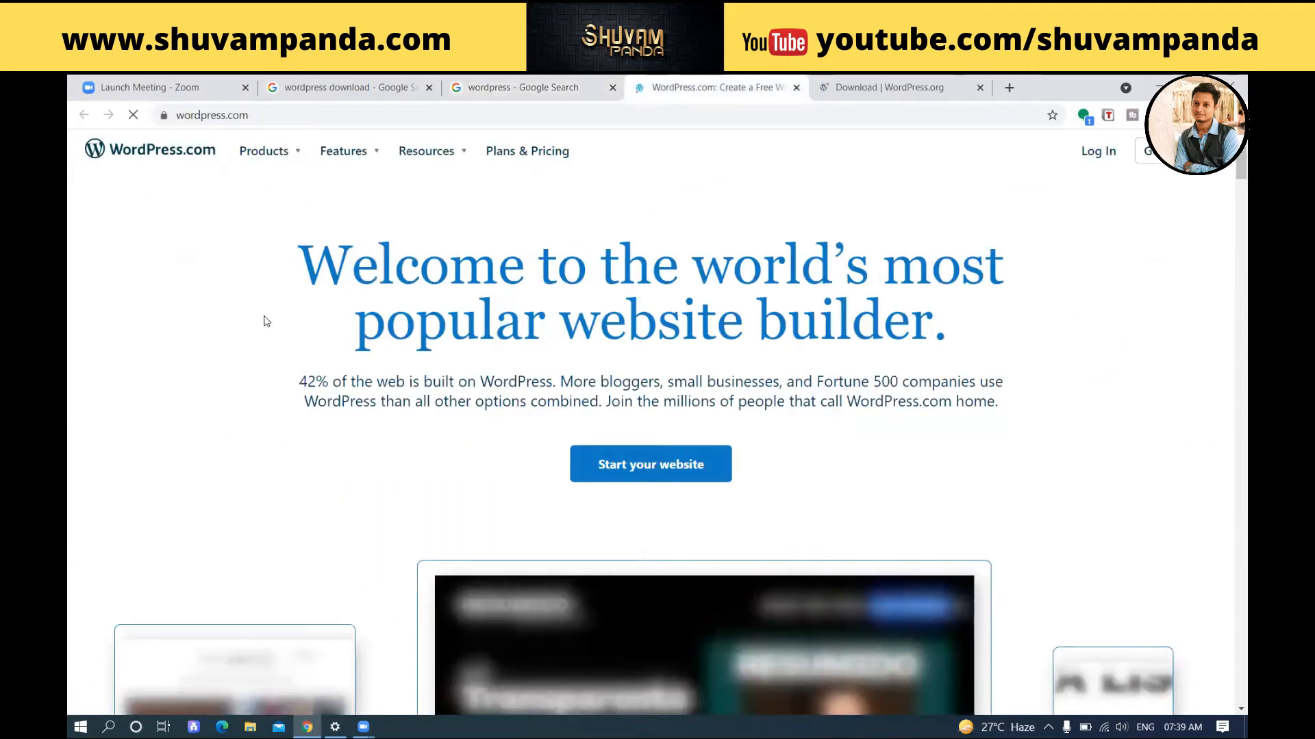
drag(393, 269, 885, 321)
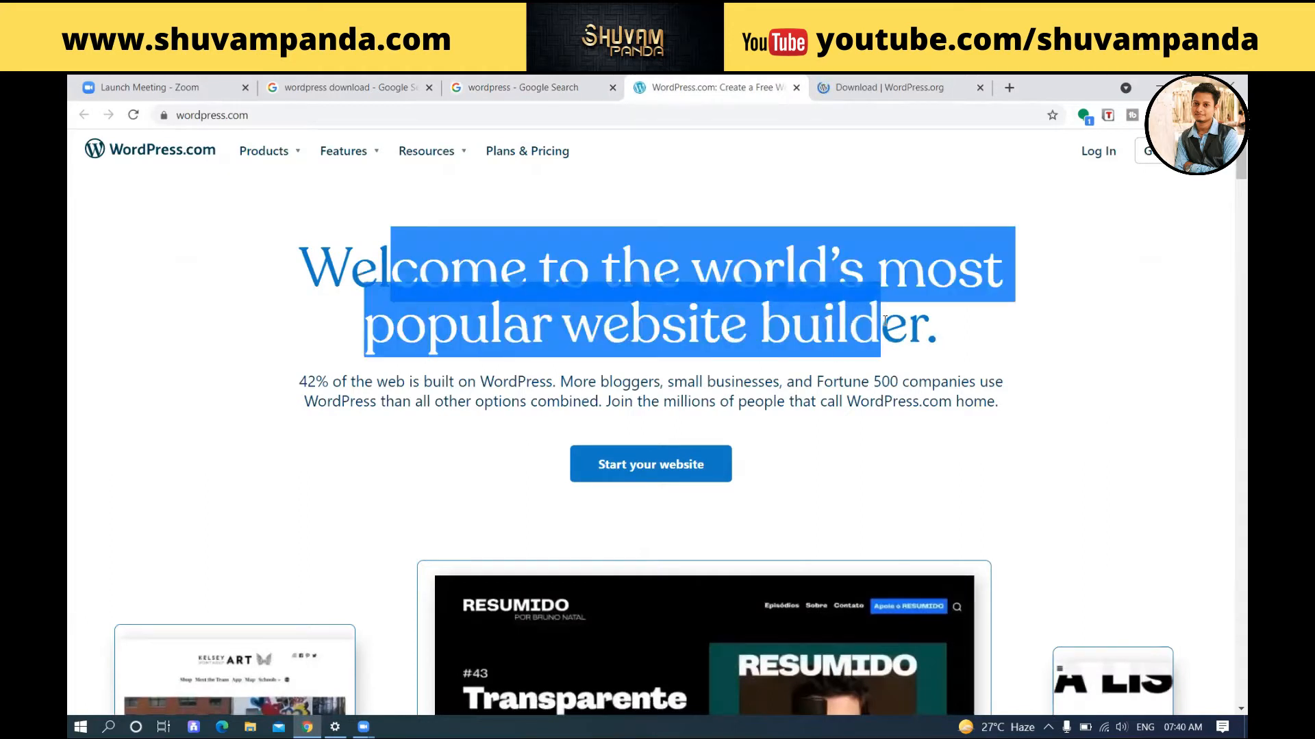
click(678, 298)
drag(560, 277, 878, 325)
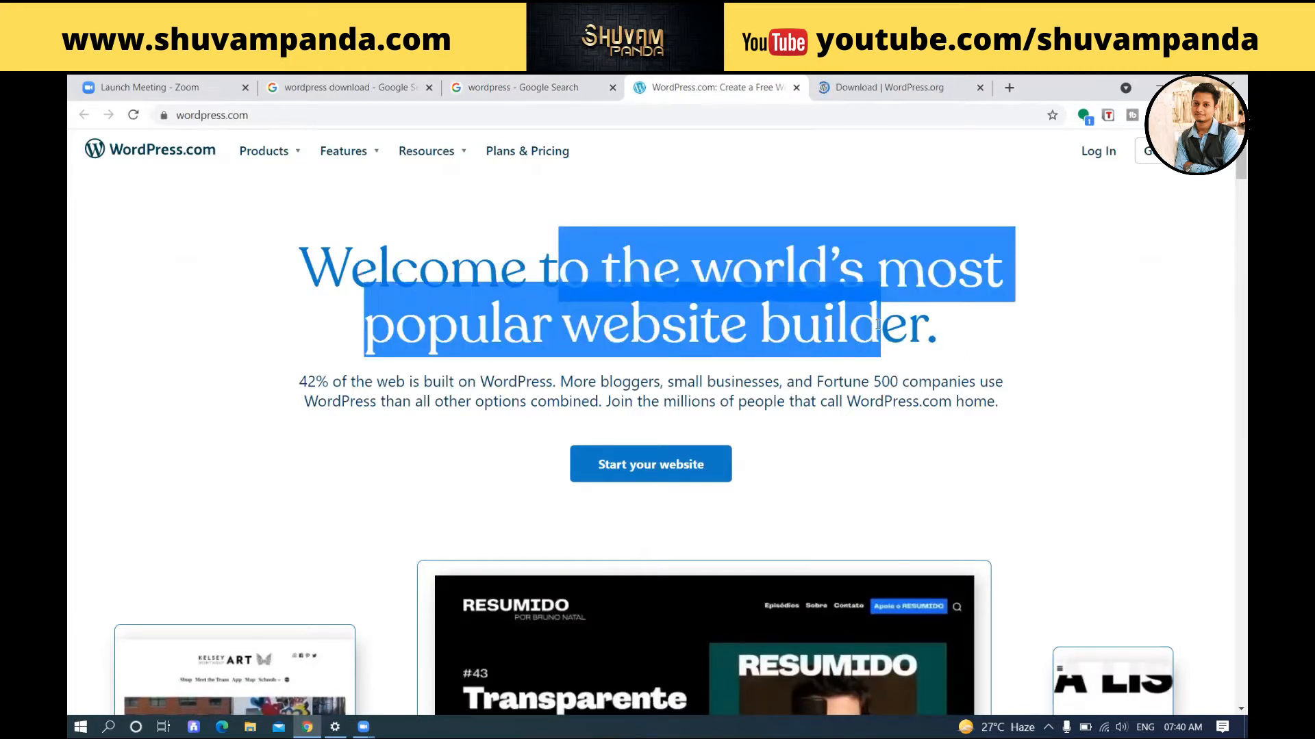
click(794, 344)
scroll(794, 348, down, 2)
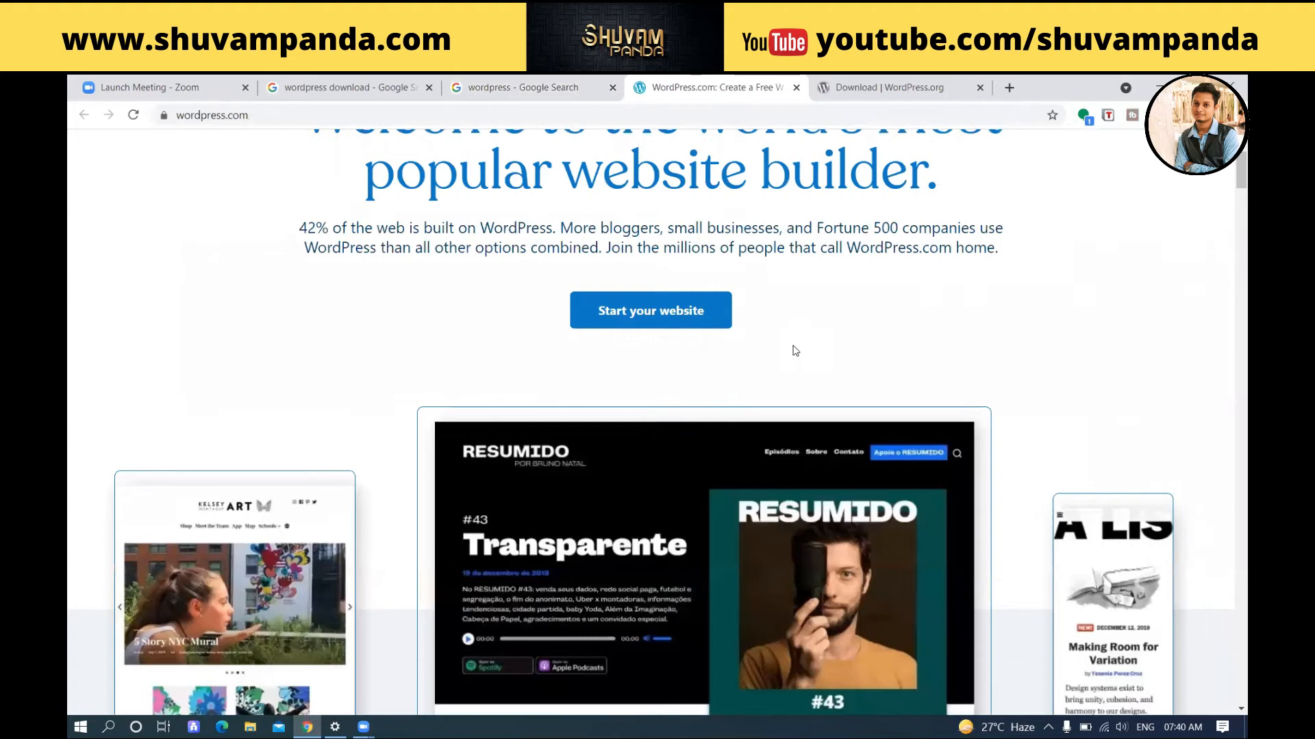
scroll(795, 351, down, 10)
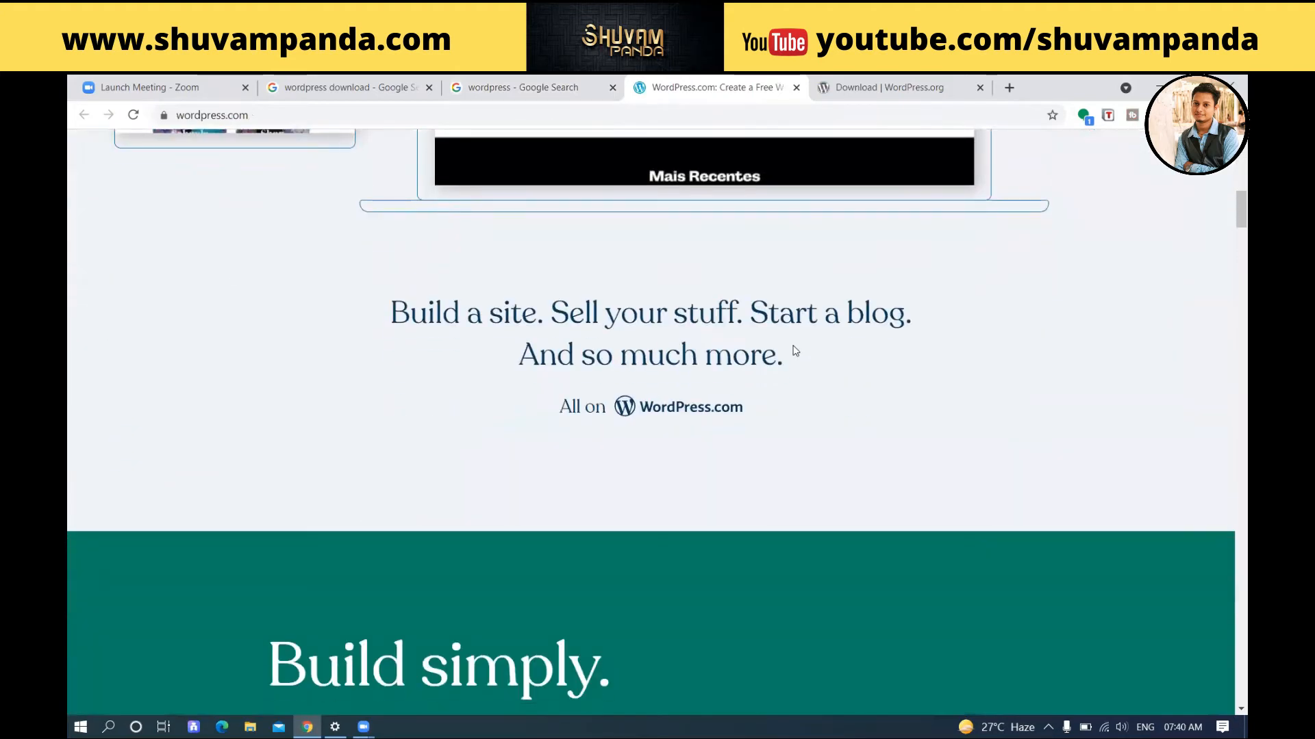
scroll(793, 350, down, 3)
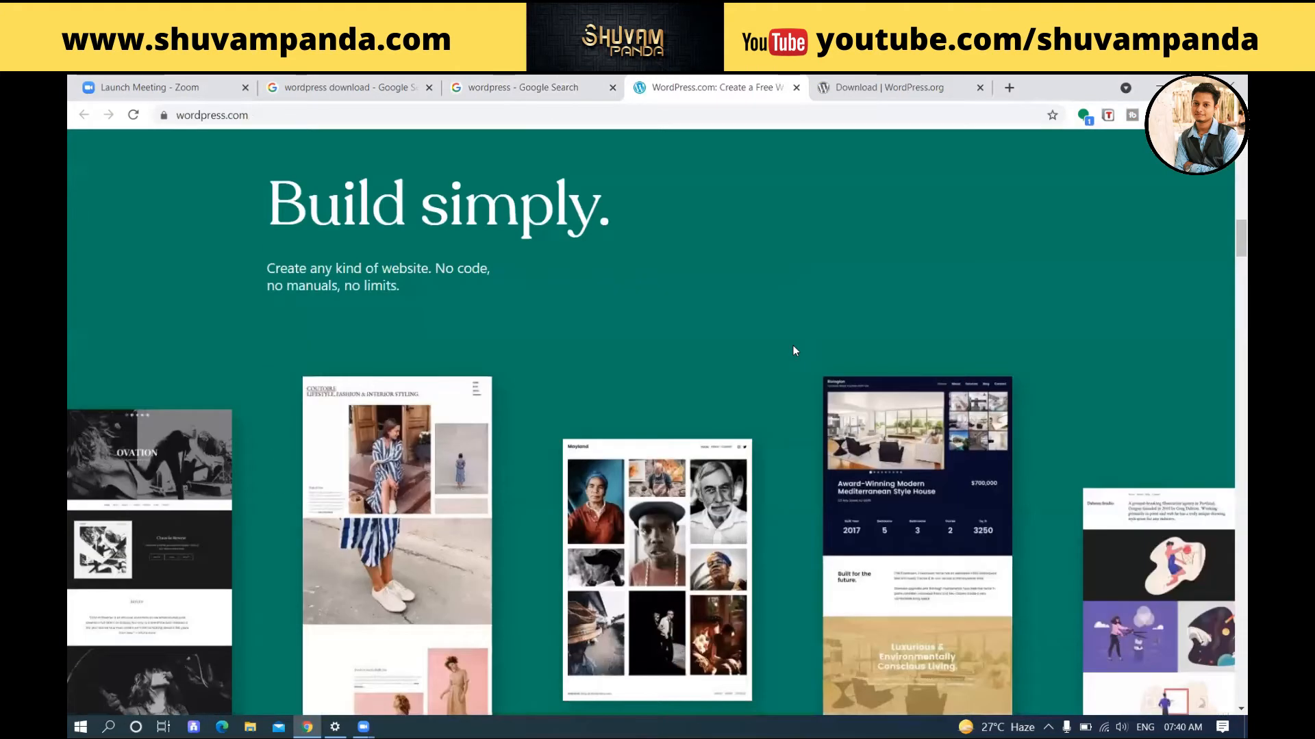
scroll(796, 224, up, 15)
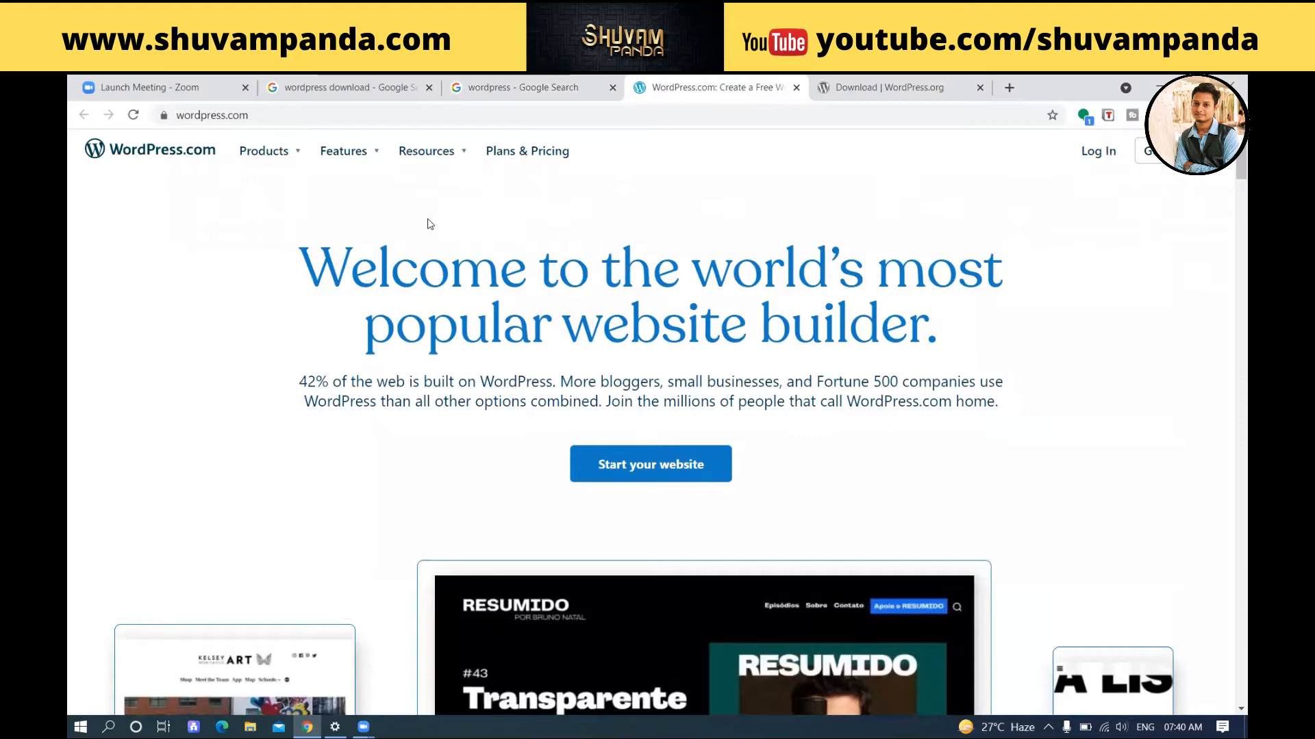
click(500, 152)
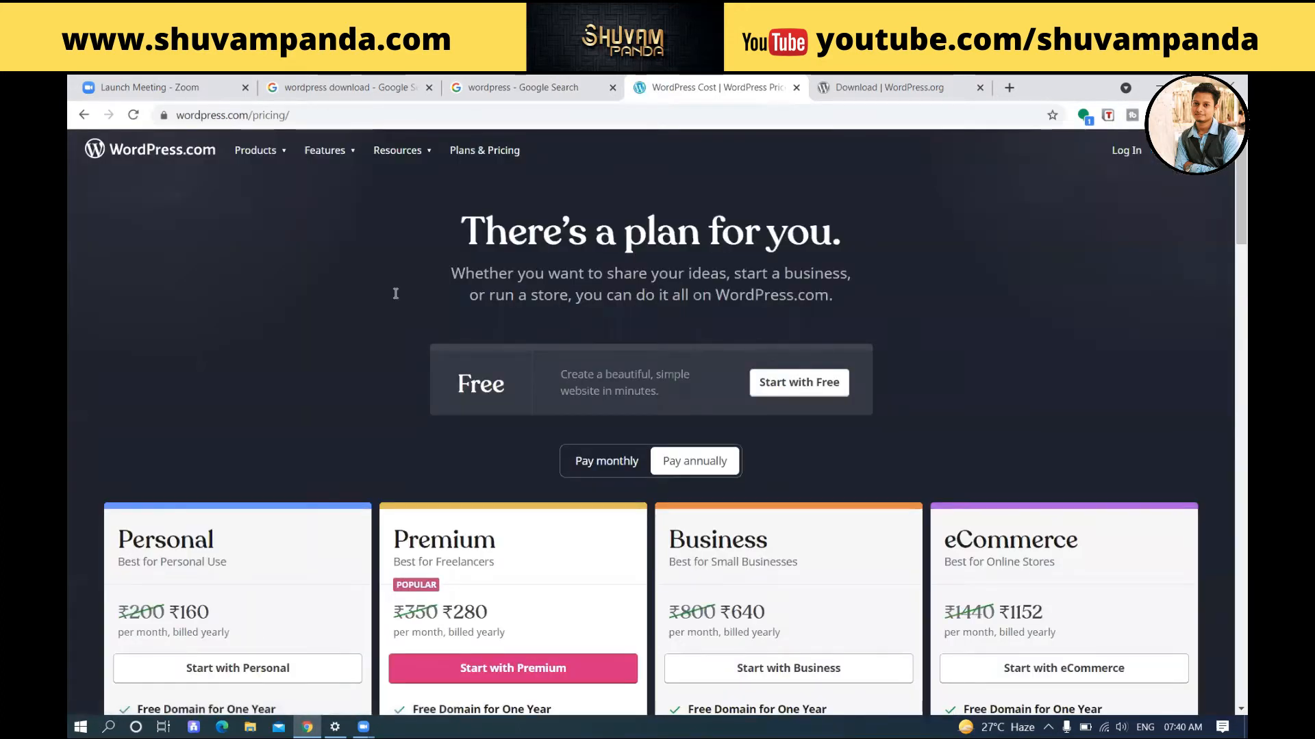
Step: Scroll through the WordPress.com plans, then switch to the WordPress.org download tab
scroll(395, 293, down, 3)
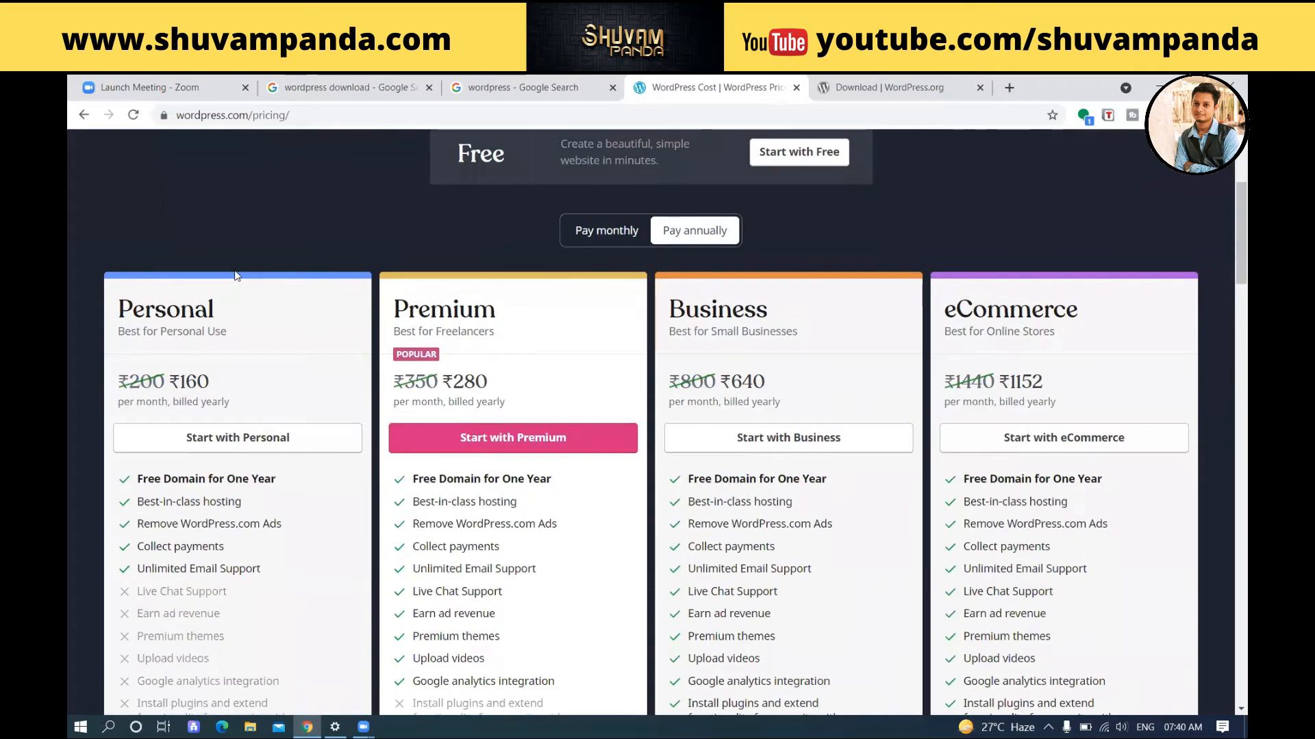
scroll(236, 277, down, 1)
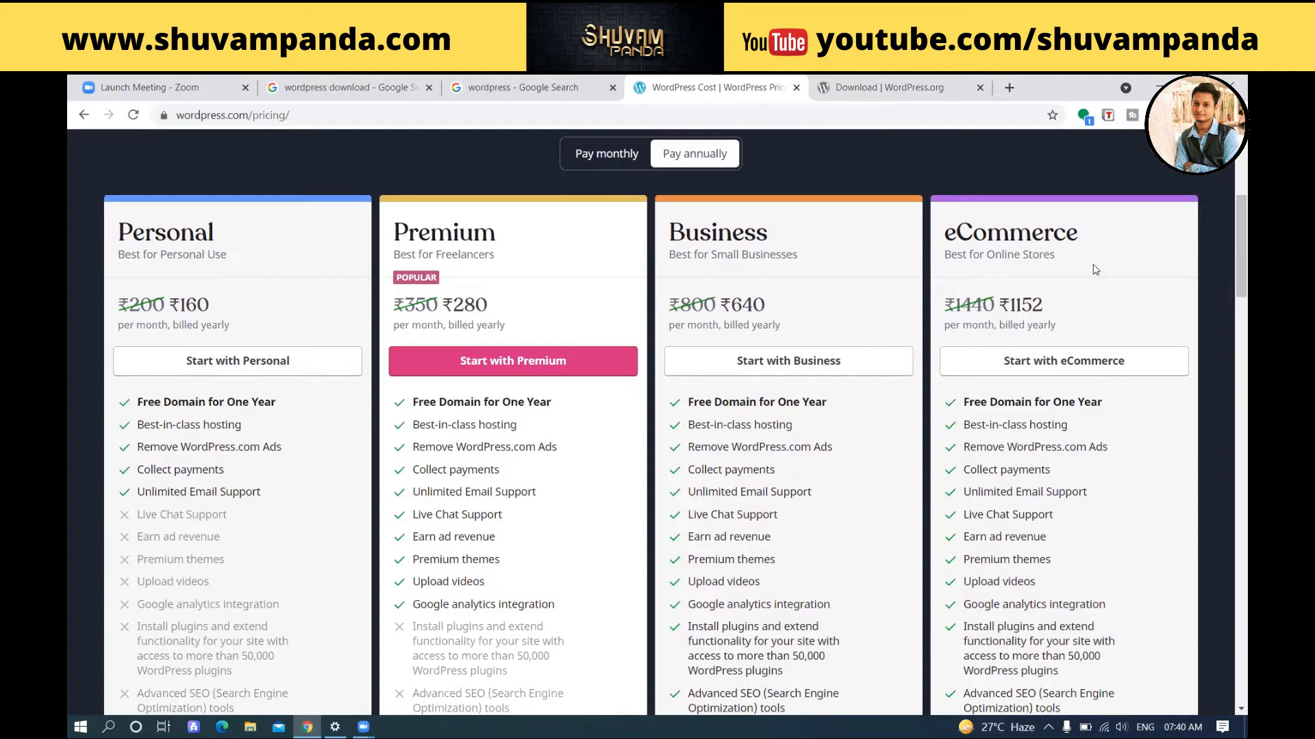
scroll(1096, 270, down, 3)
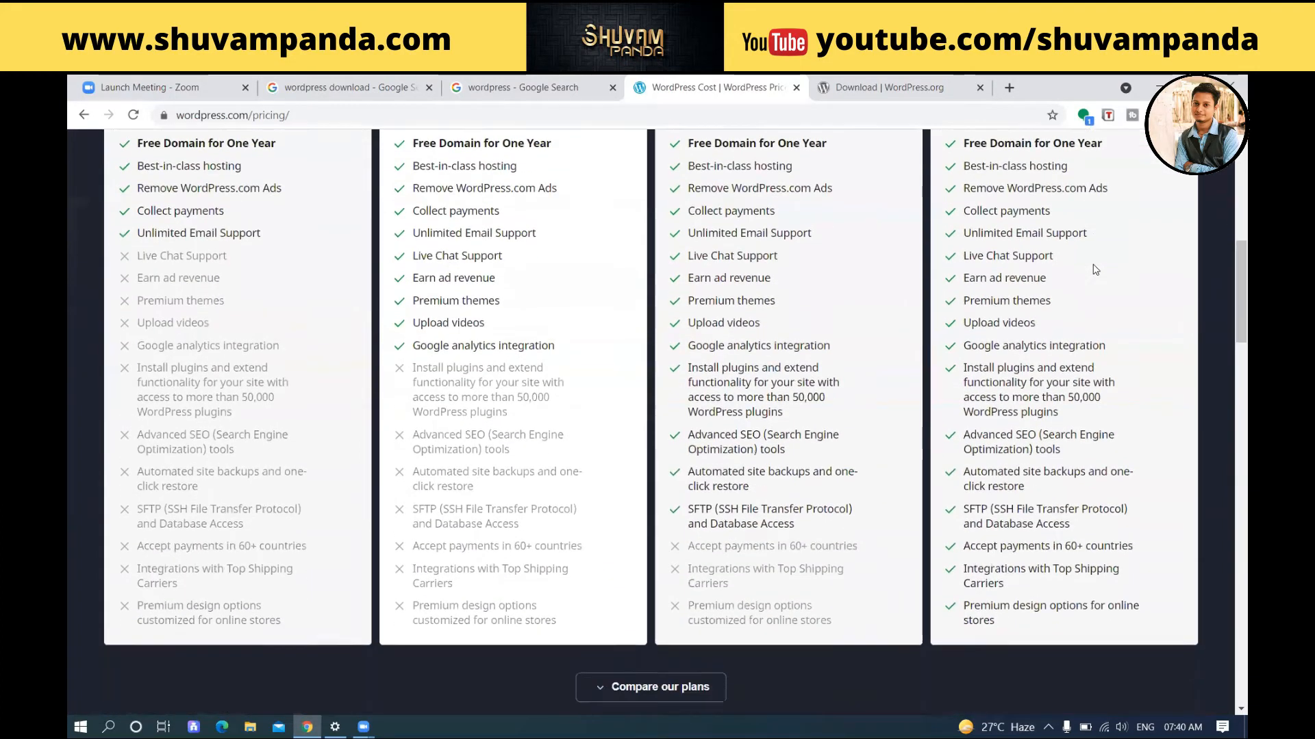
scroll(1096, 269, down, 1)
scroll(1095, 270, up, 7)
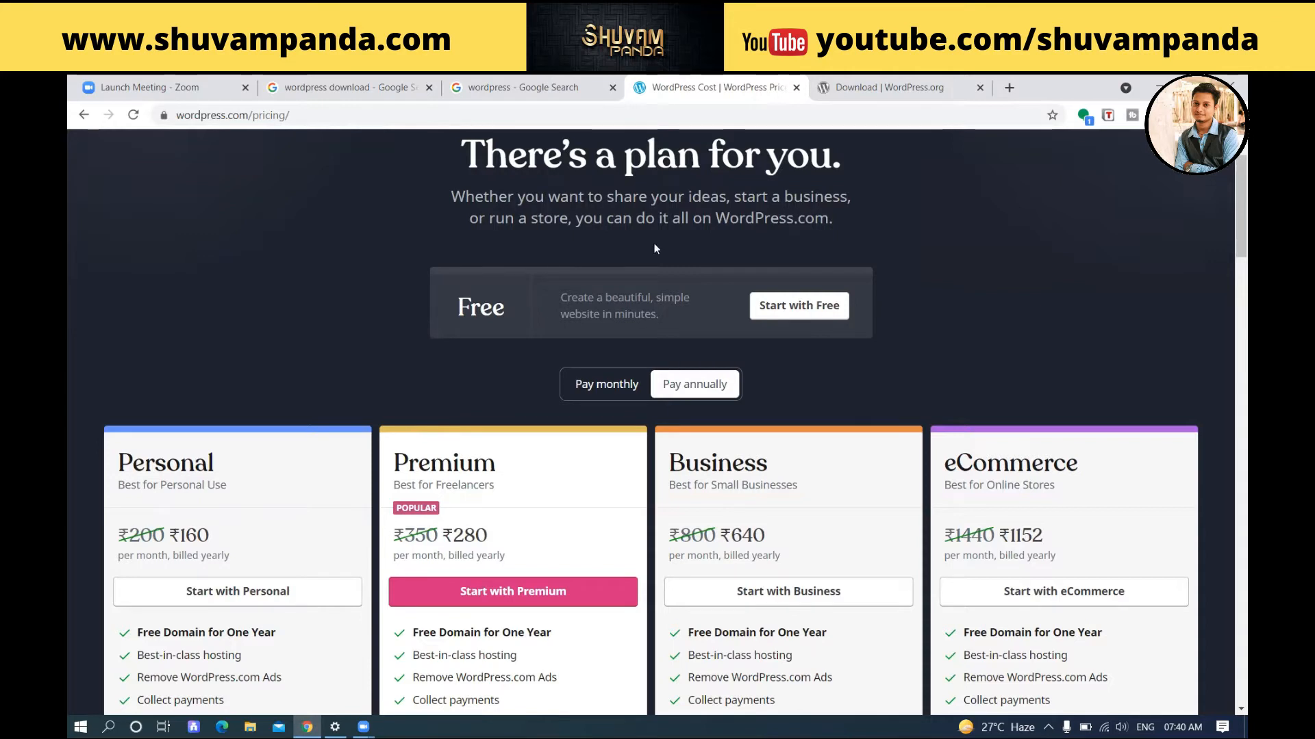
click(927, 87)
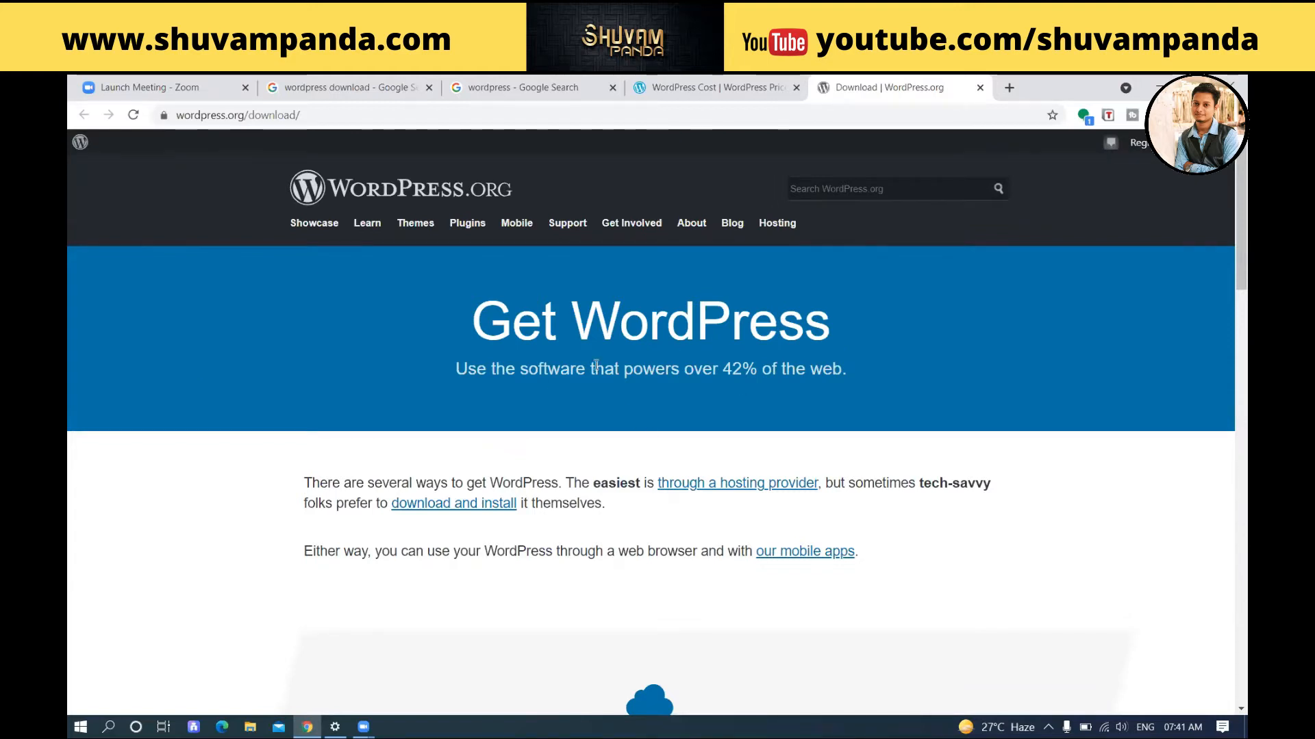
Step: Close the pricing, download and 'wordpress' tabs; reopen WordPress.org from the 'wordpress download' results
scroll(600, 388, down, 3)
scroll(602, 391, up, 3)
click(796, 87)
click(797, 87)
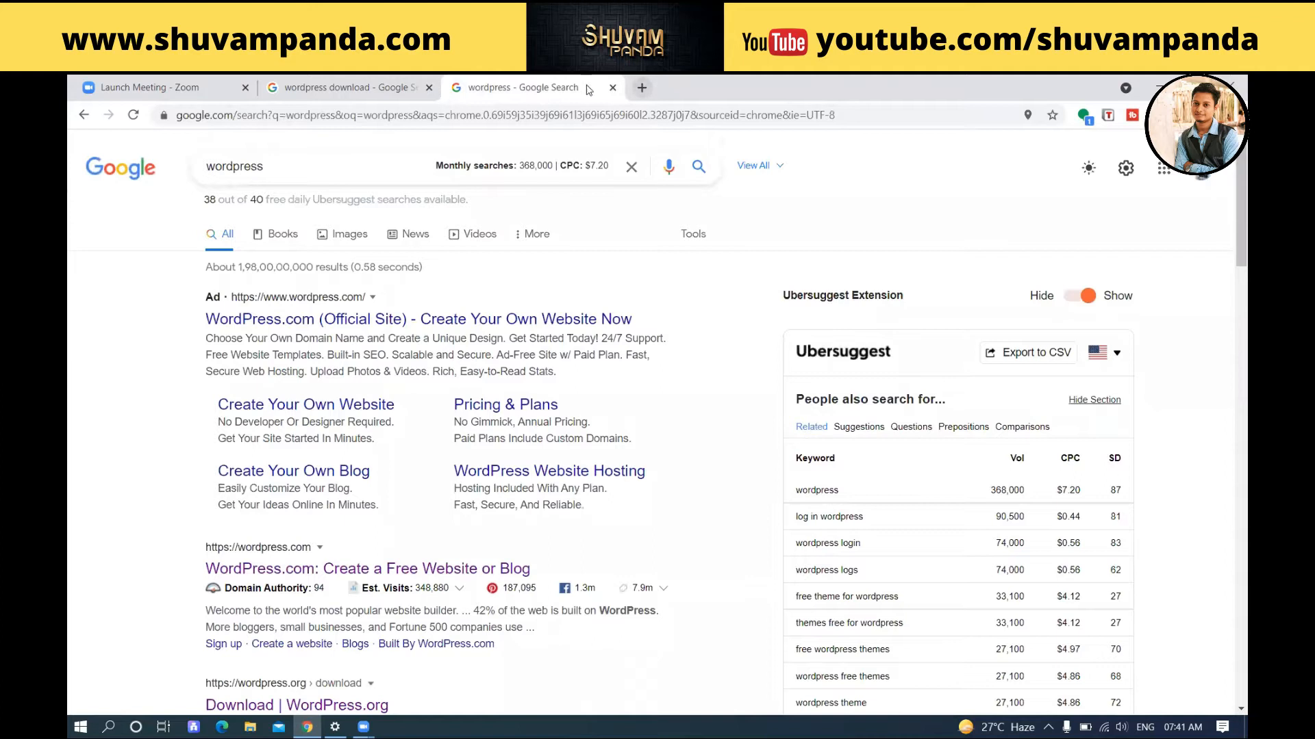
click(612, 87)
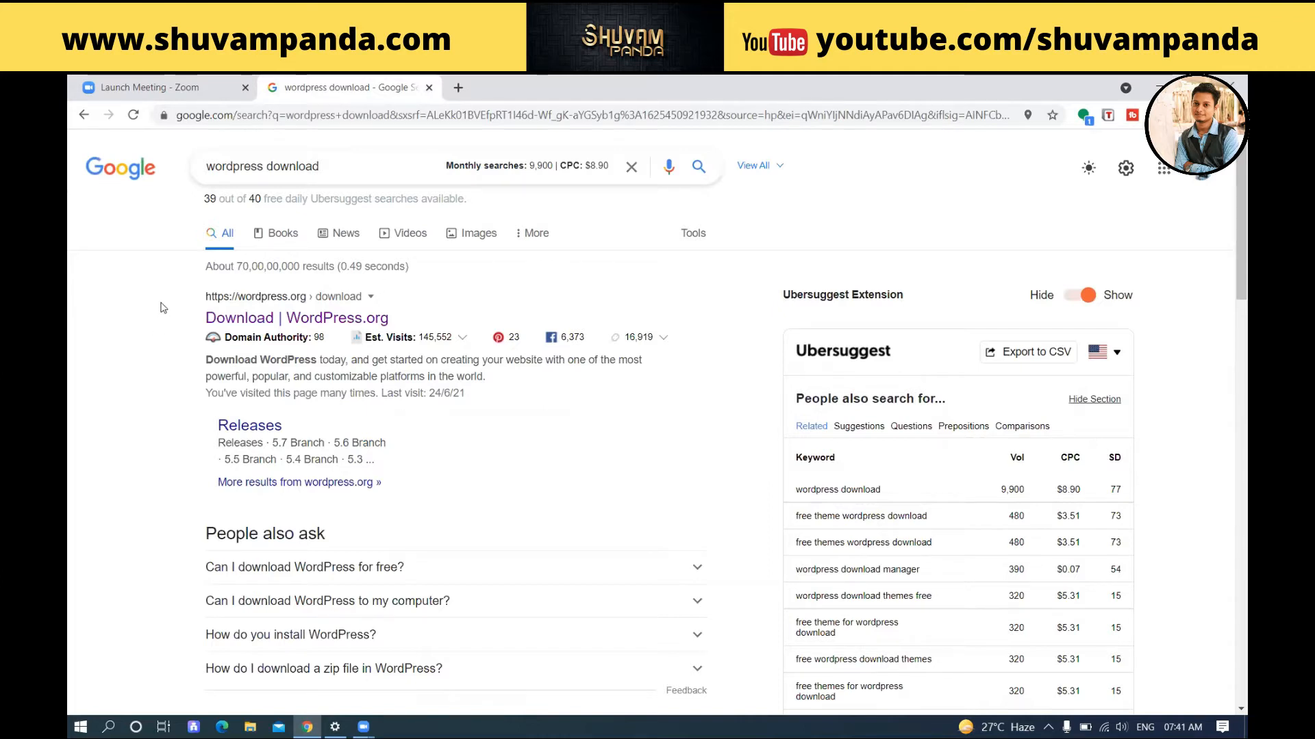
click(339, 318)
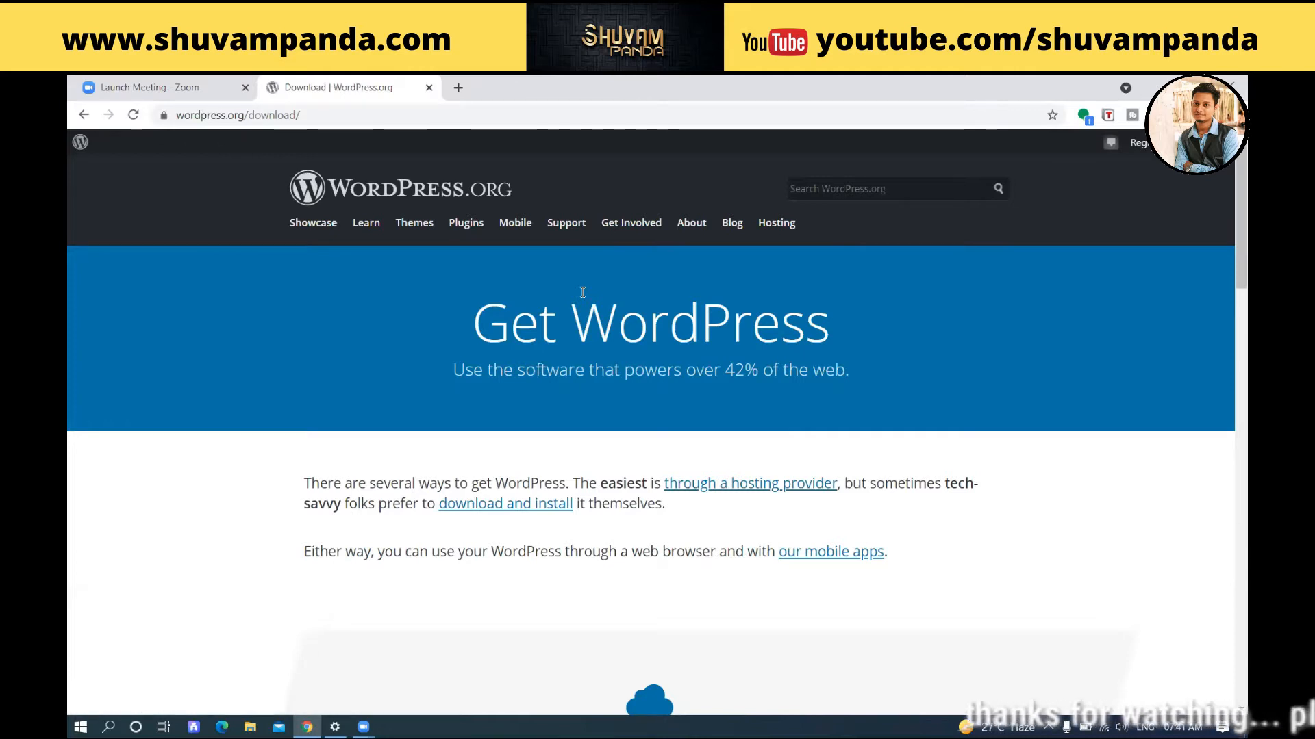
Step: Scroll down the WordPress.org page and click Download WordPress 5.7.2
scroll(486, 349, down, 2)
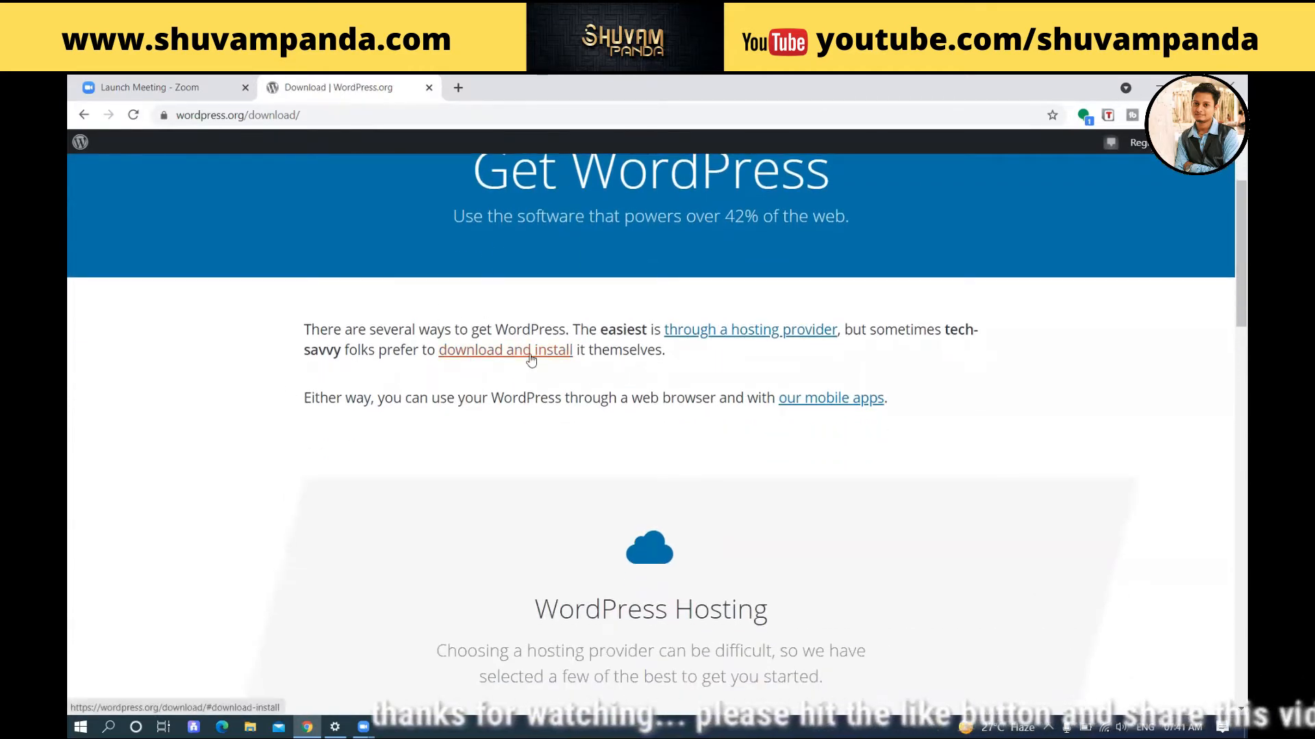
scroll(557, 358, down, 2)
scroll(559, 360, down, 6)
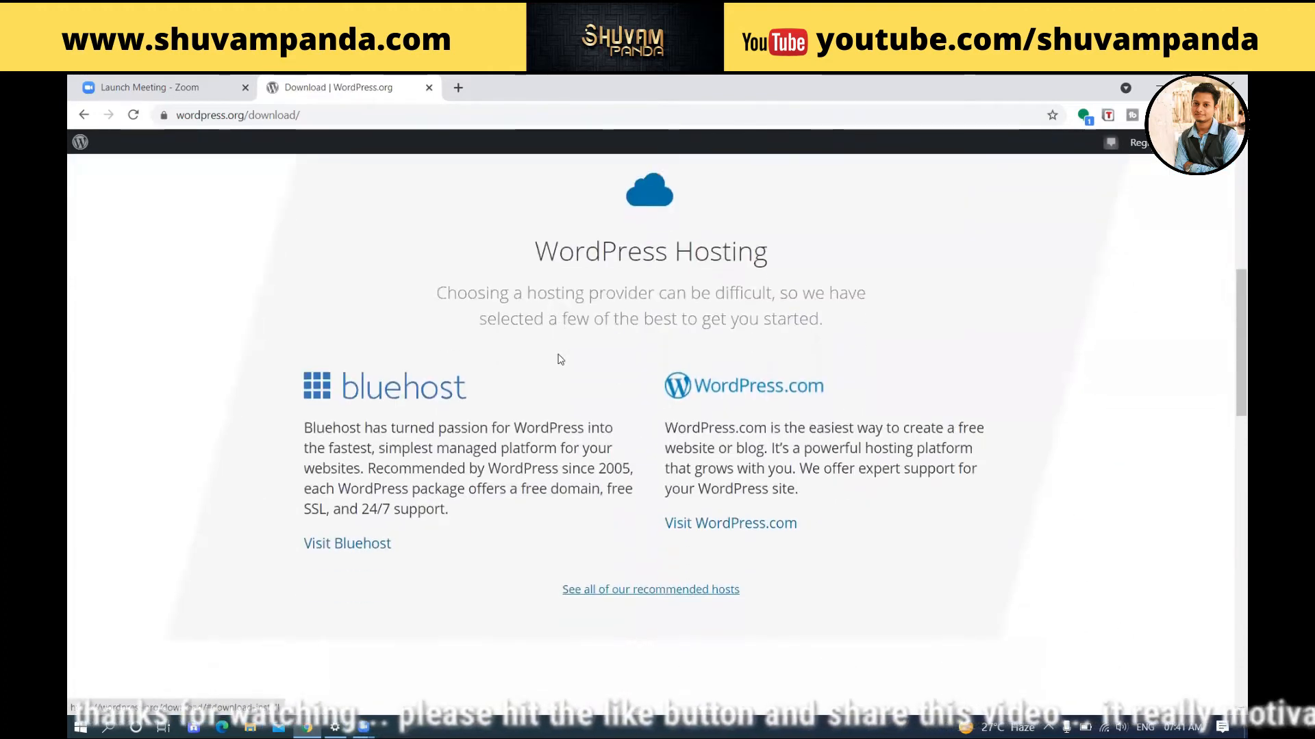
scroll(559, 360, down, 2)
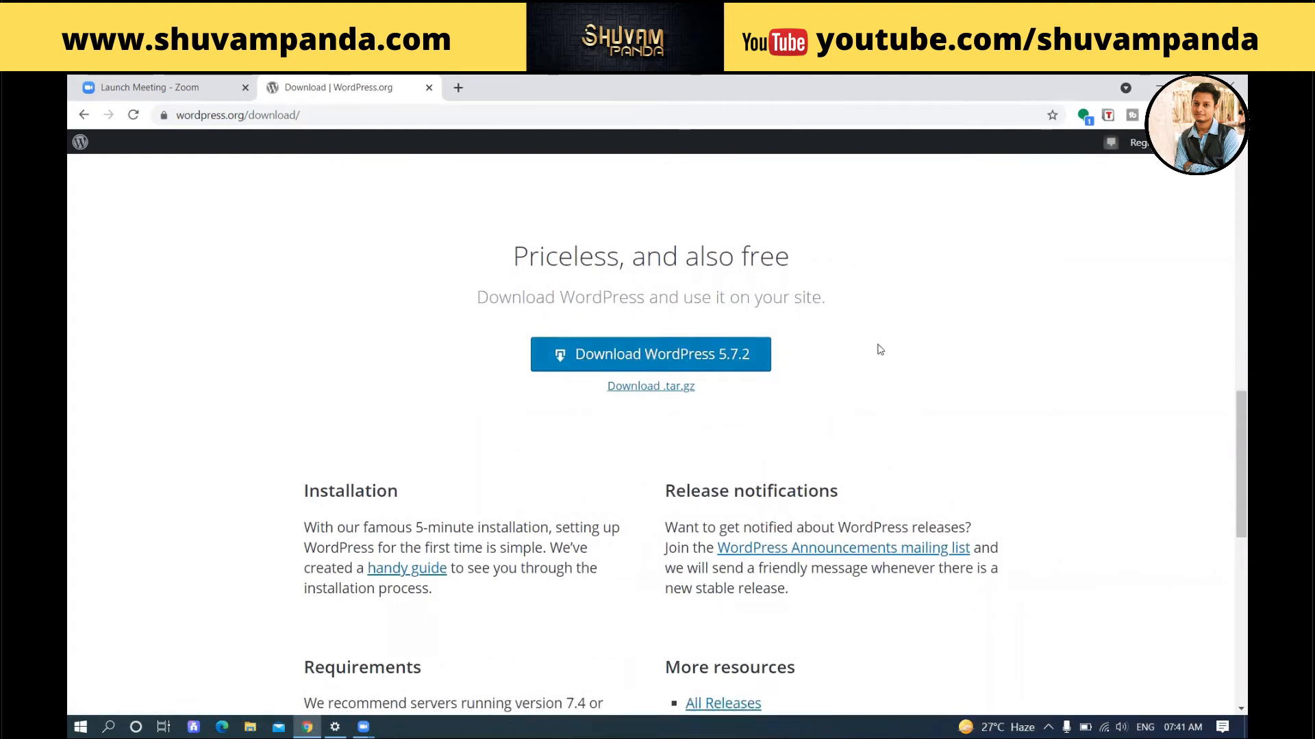
click(649, 366)
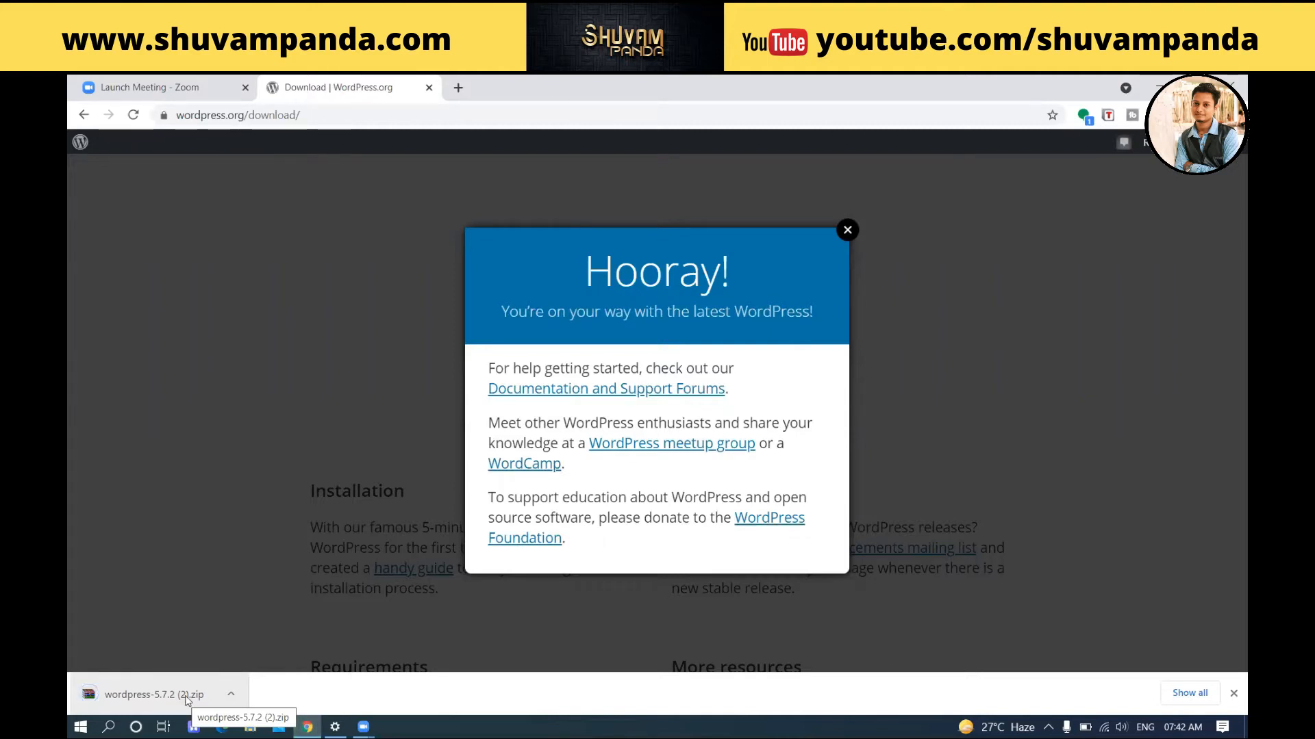
Step: Use the download bar's Show in folder for wordpress-5.7.2 (2).zip
click(231, 694)
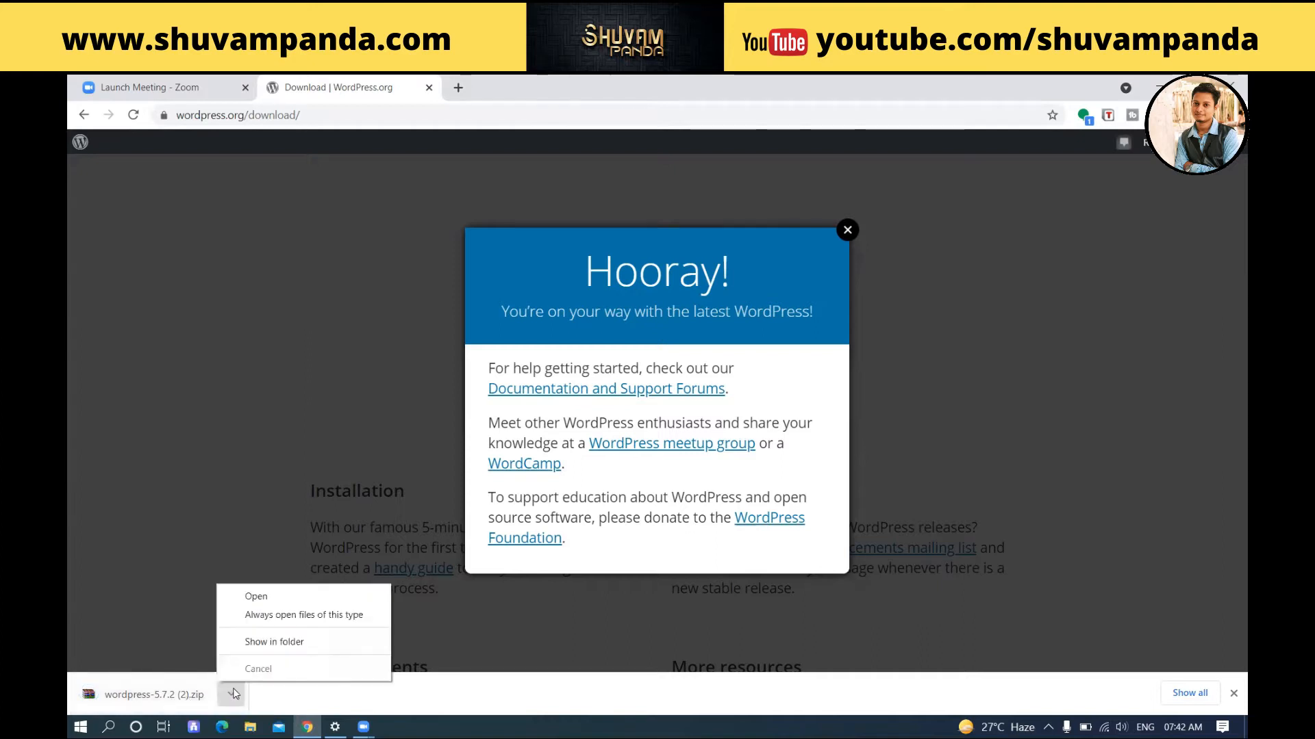
click(277, 641)
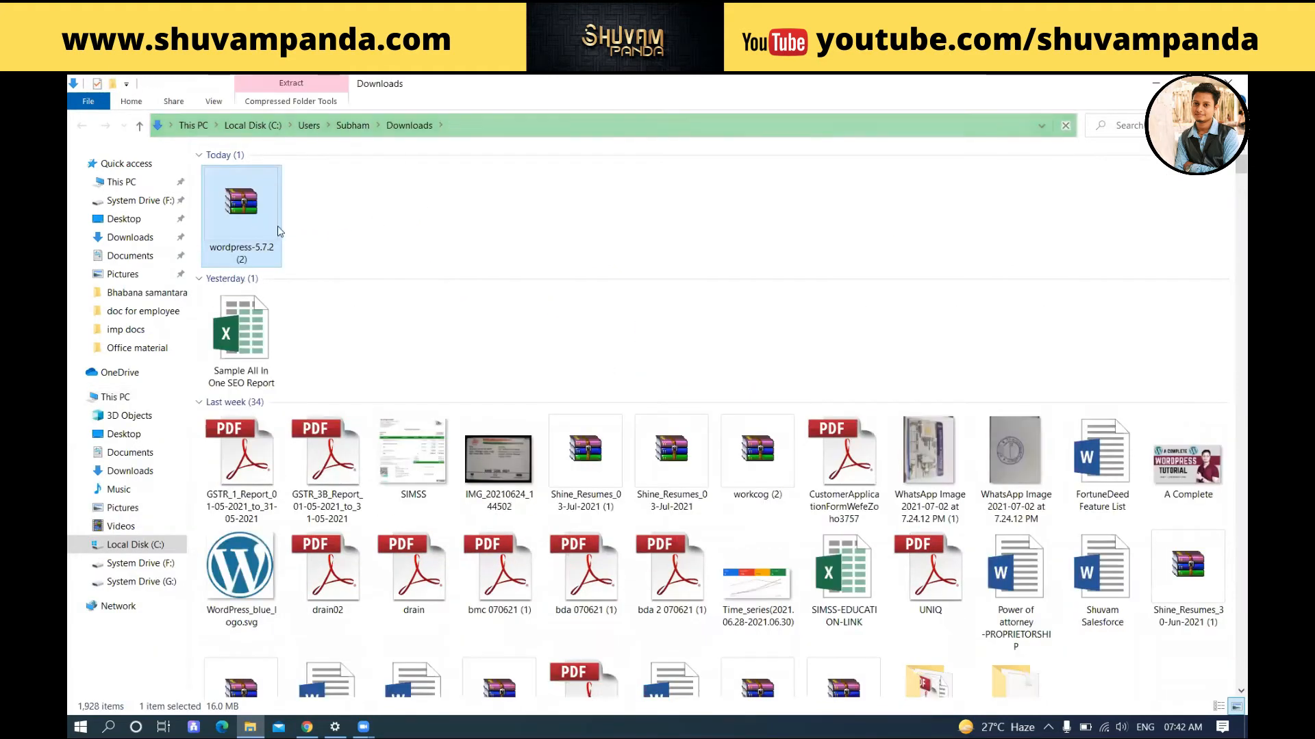
Step: Open the context menu of the wordpress-5.7.2 (2) zip in Downloads
double_click(243, 202)
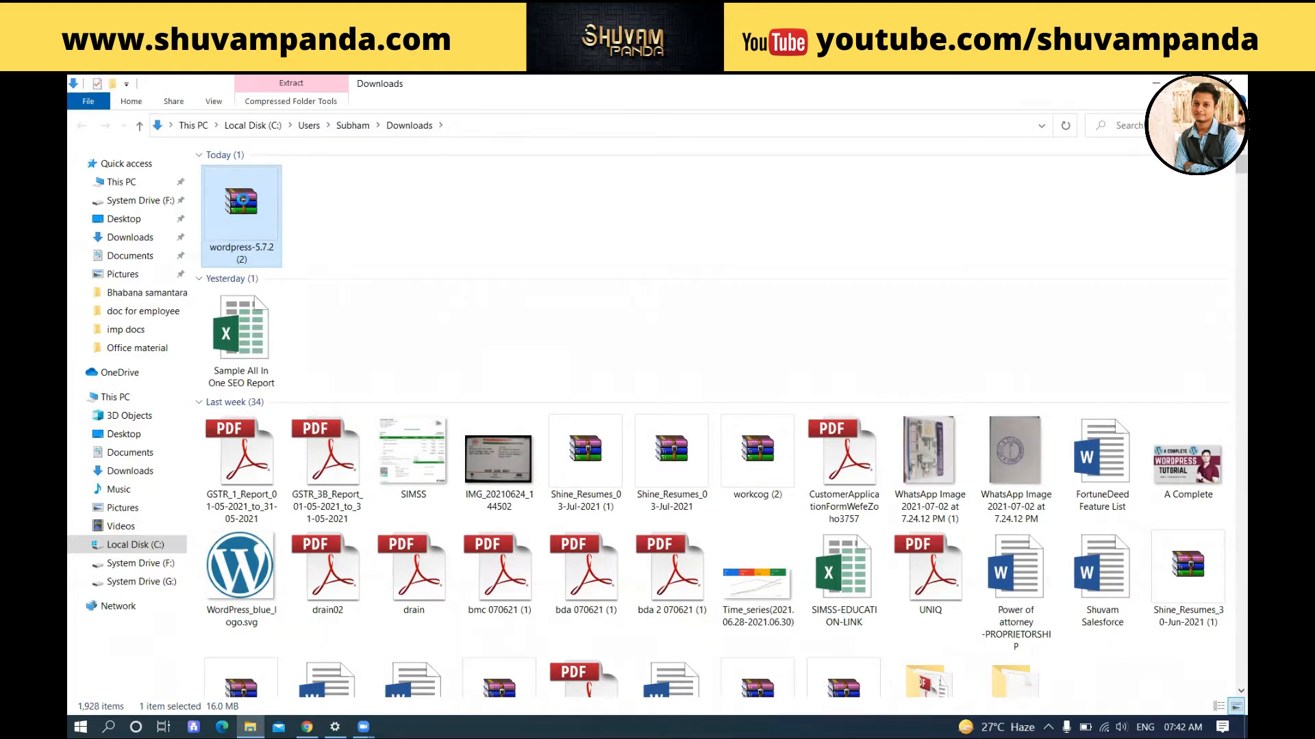
right_click(243, 201)
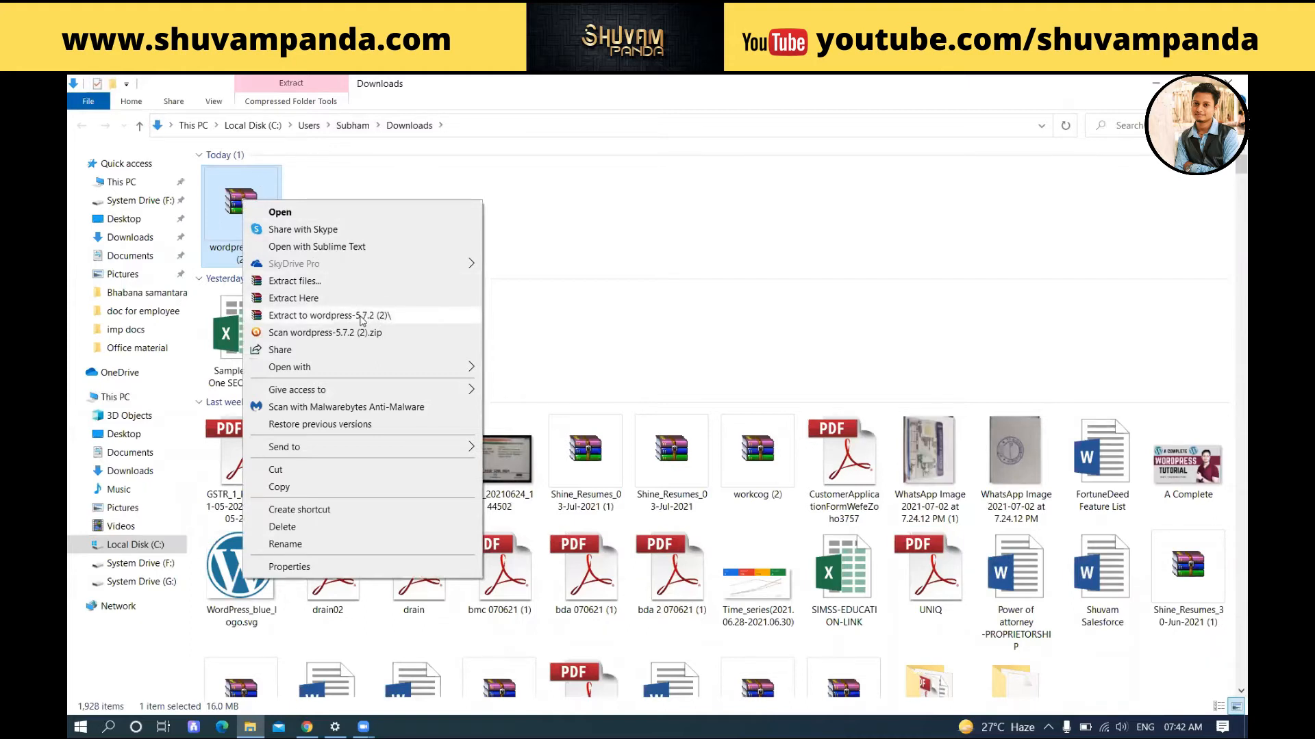
Step: Choose Extract to wordpress-5.7.2 (2)\ for the zip archive
click(329, 315)
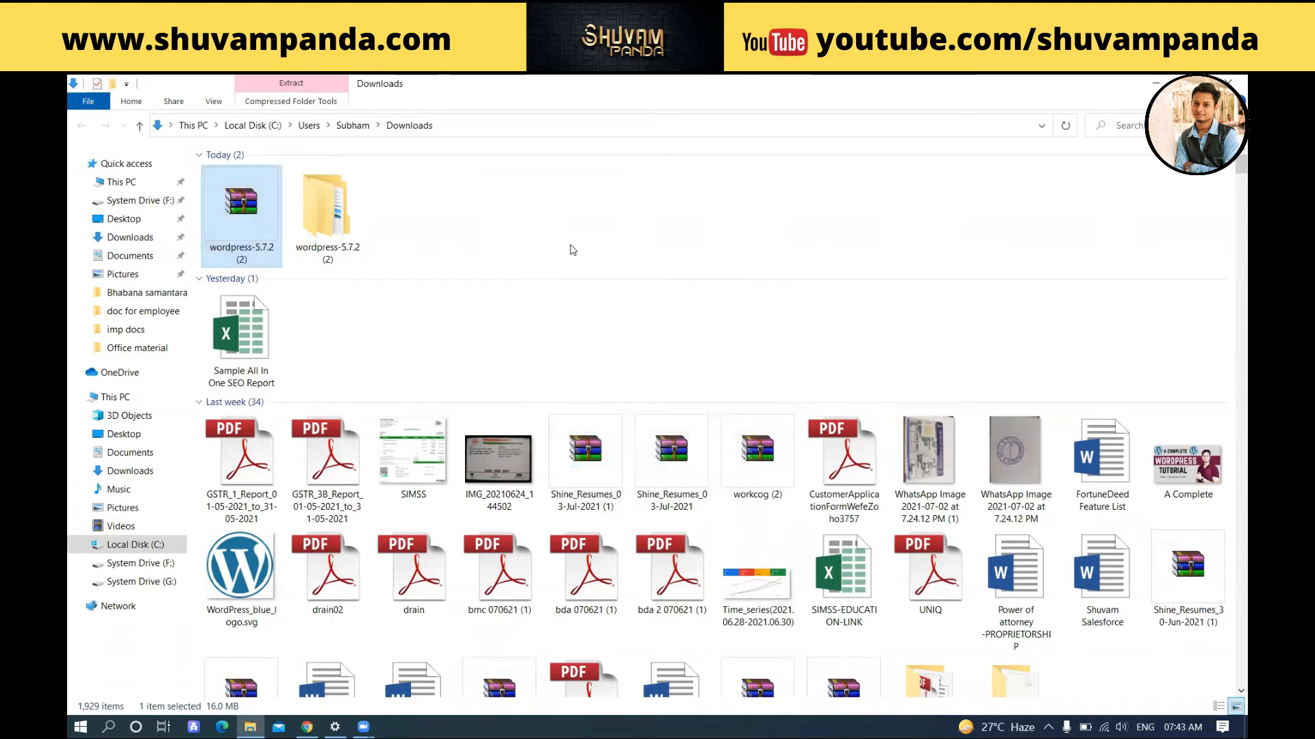
Step: Open wordpress-5.7.2 (2), look inside its wordpress subfolder, then go back up
click(358, 238)
double_click(358, 239)
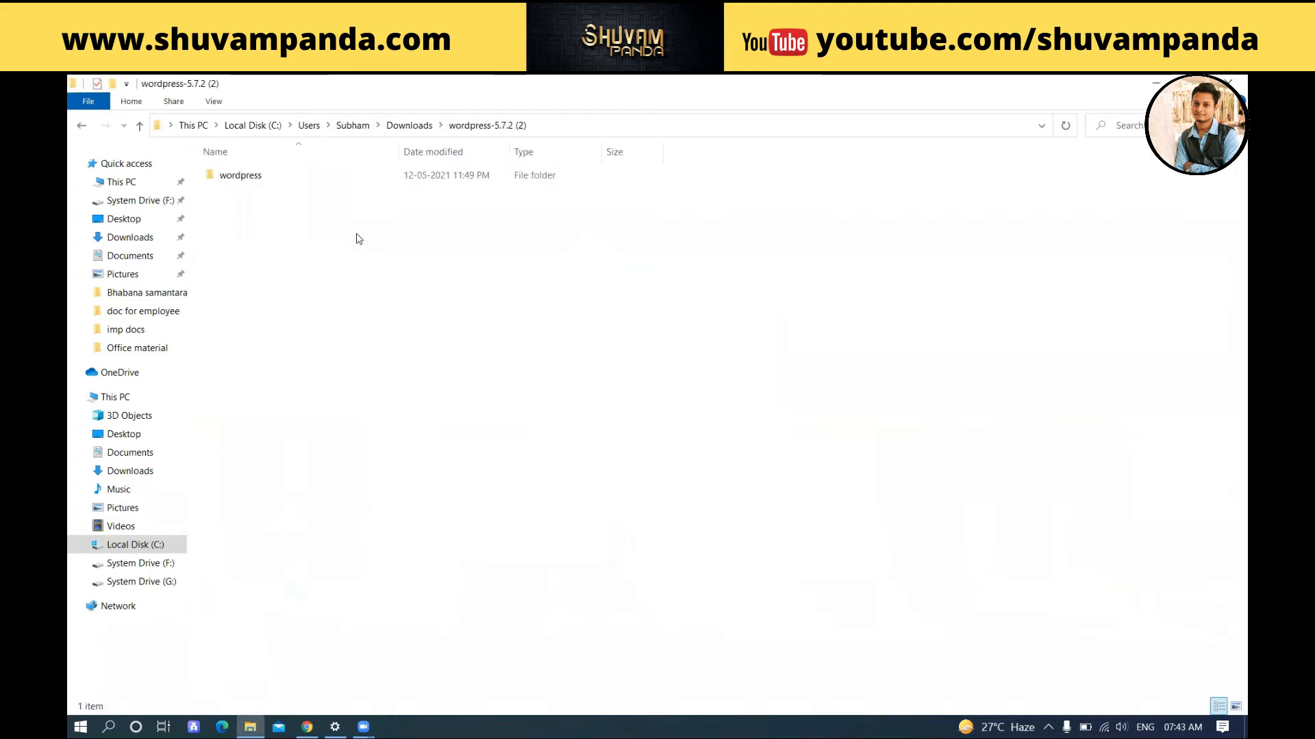
click(258, 178)
double_click(258, 178)
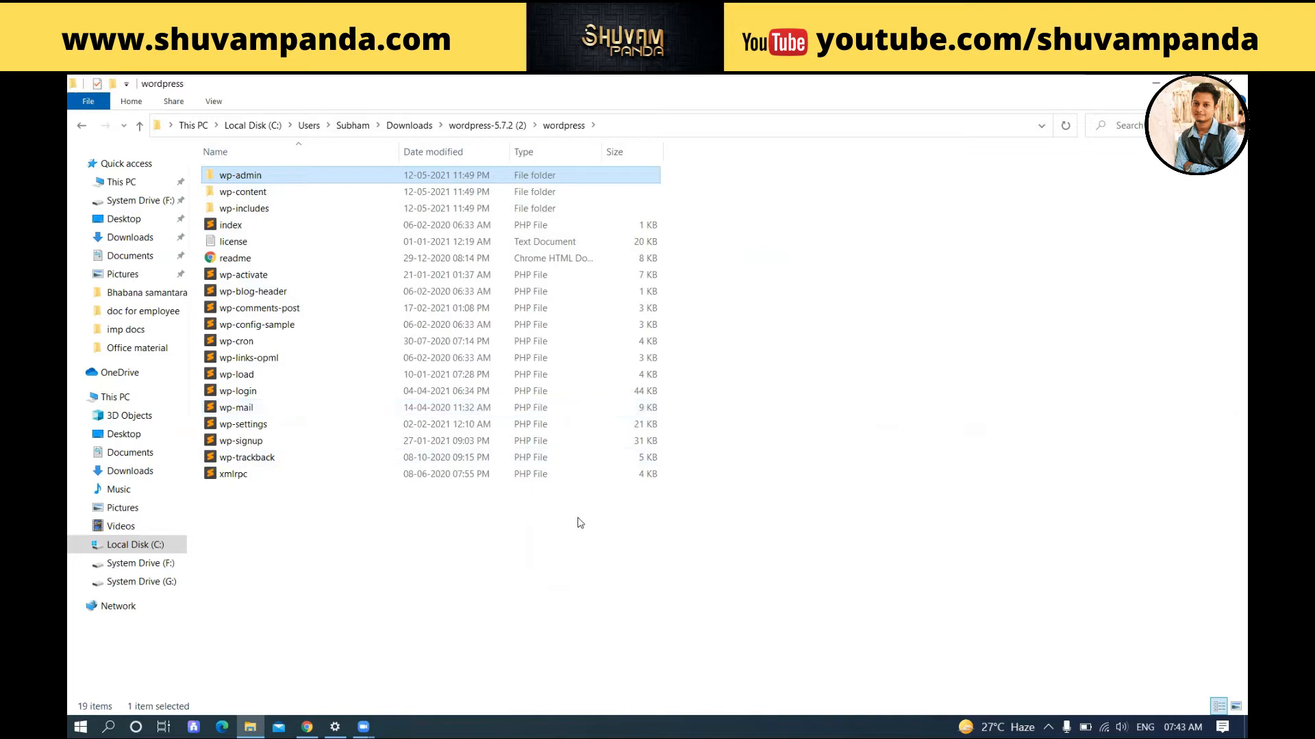
click(139, 127)
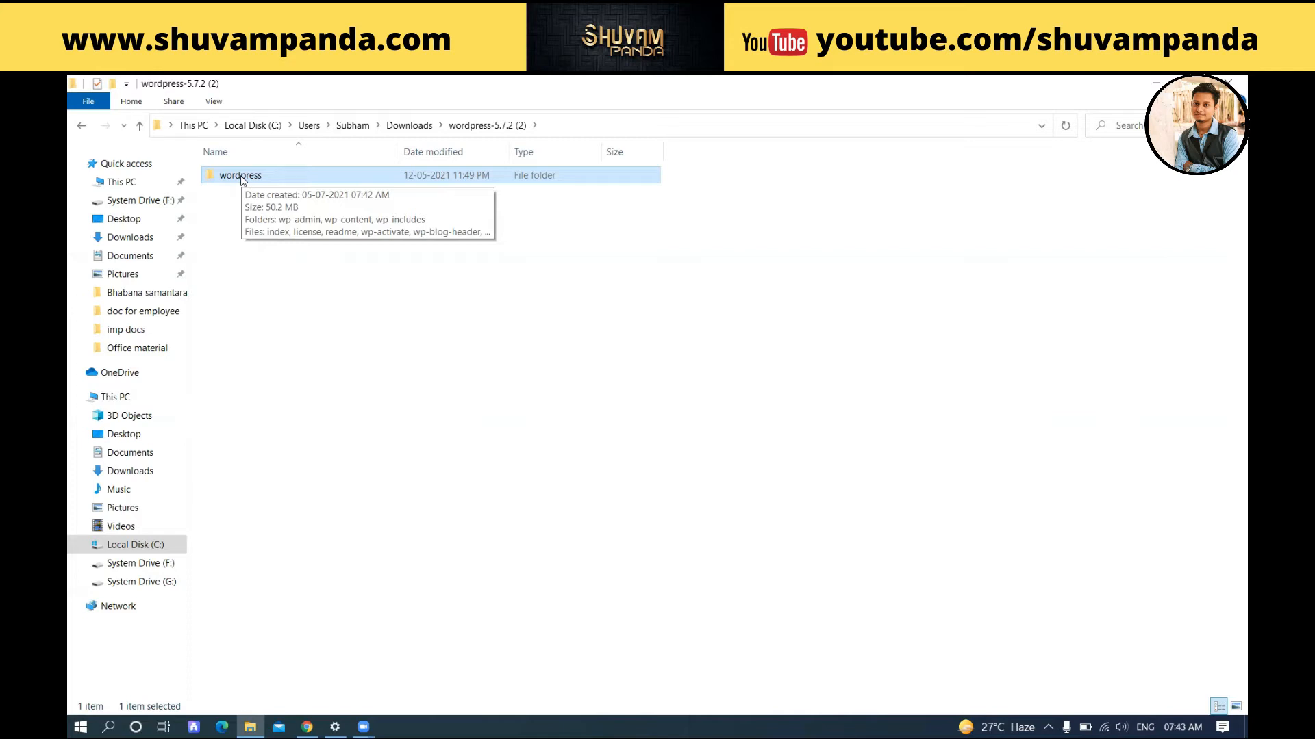
Step: Rename the extracted wordpress folder to 'tutorial'
key(F2)
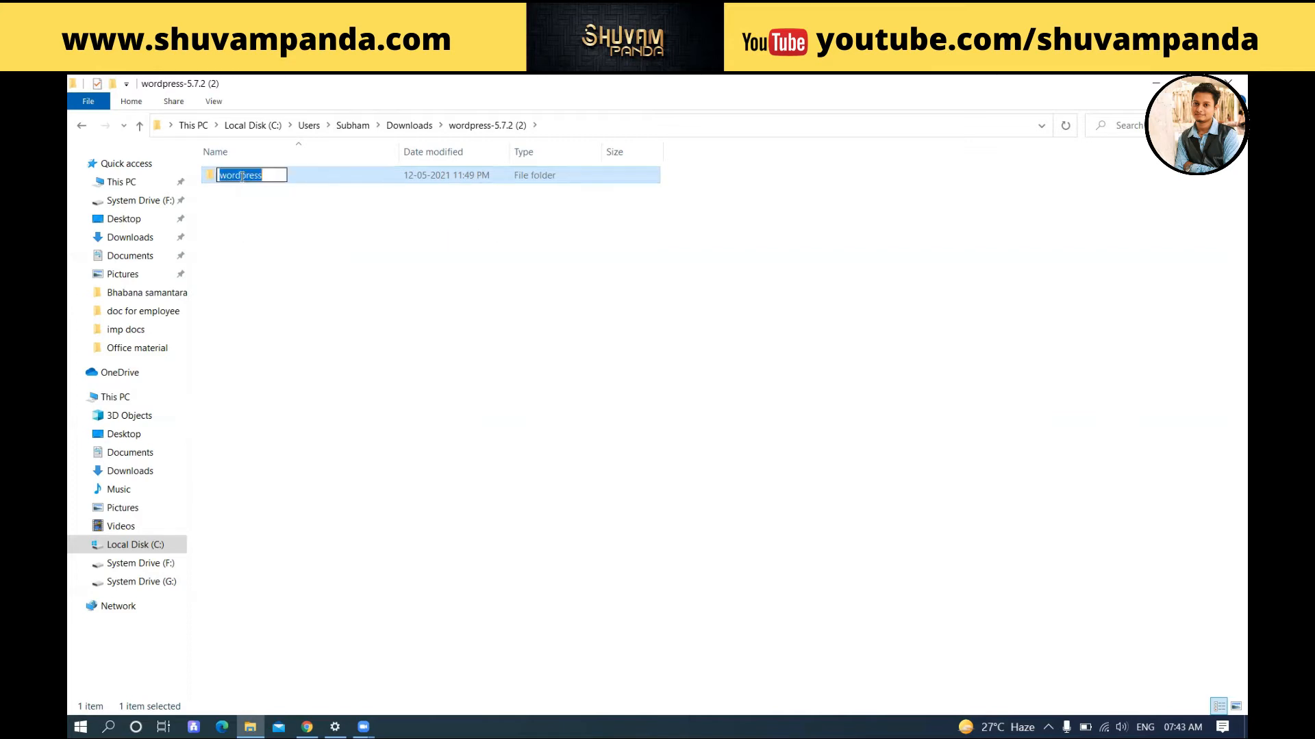
click(267, 240)
click(267, 240)
right_click(248, 175)
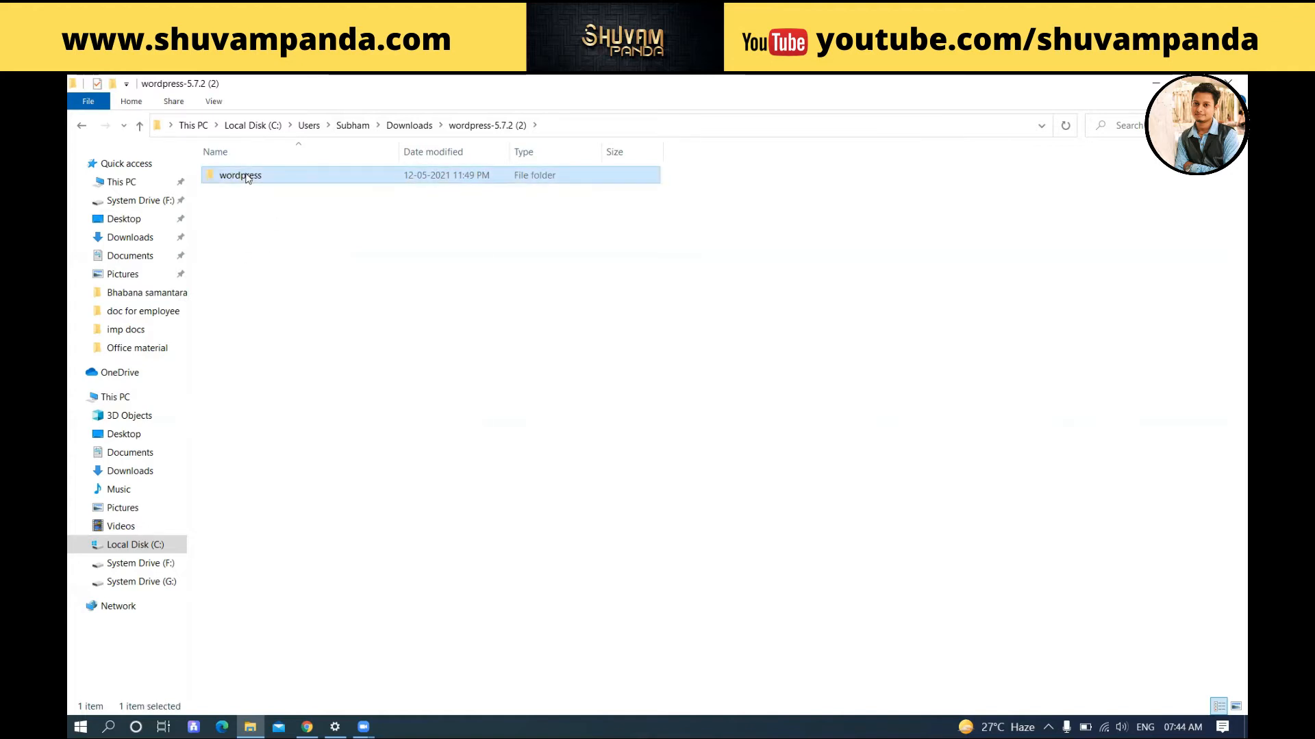
click(364, 571)
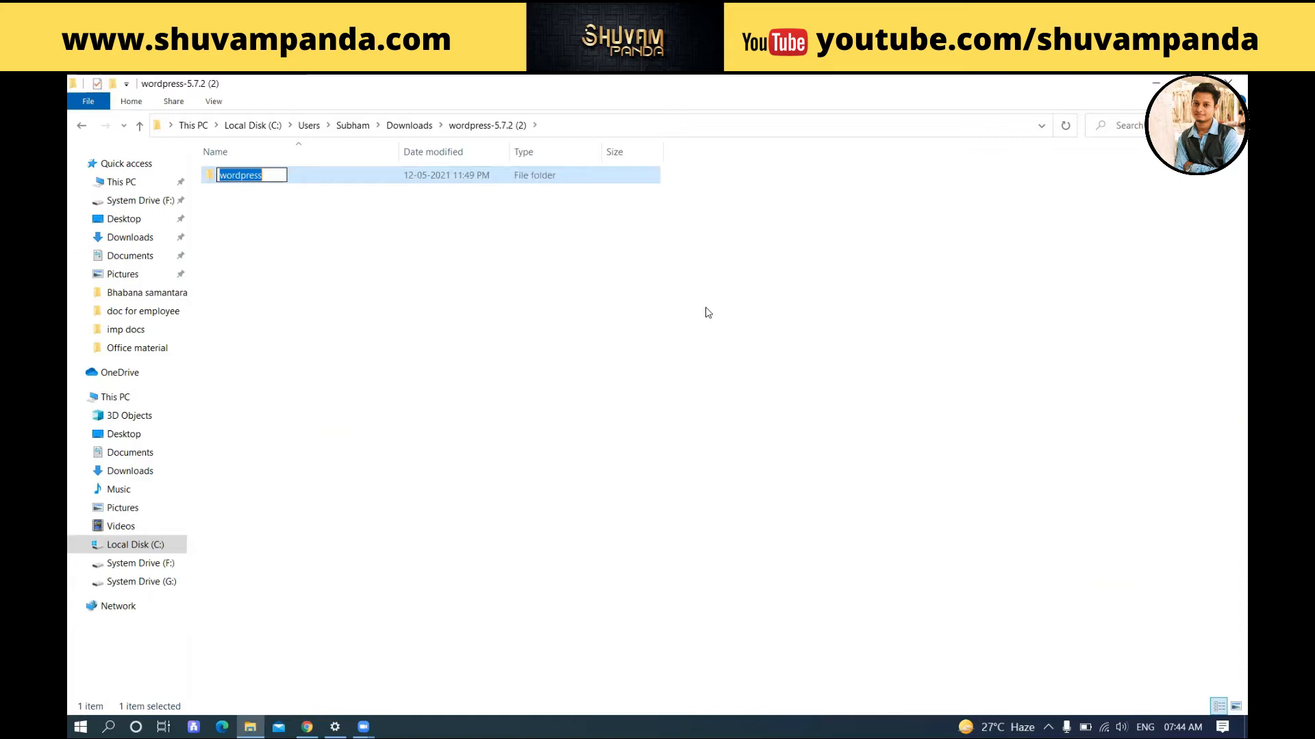
text(tutorial)
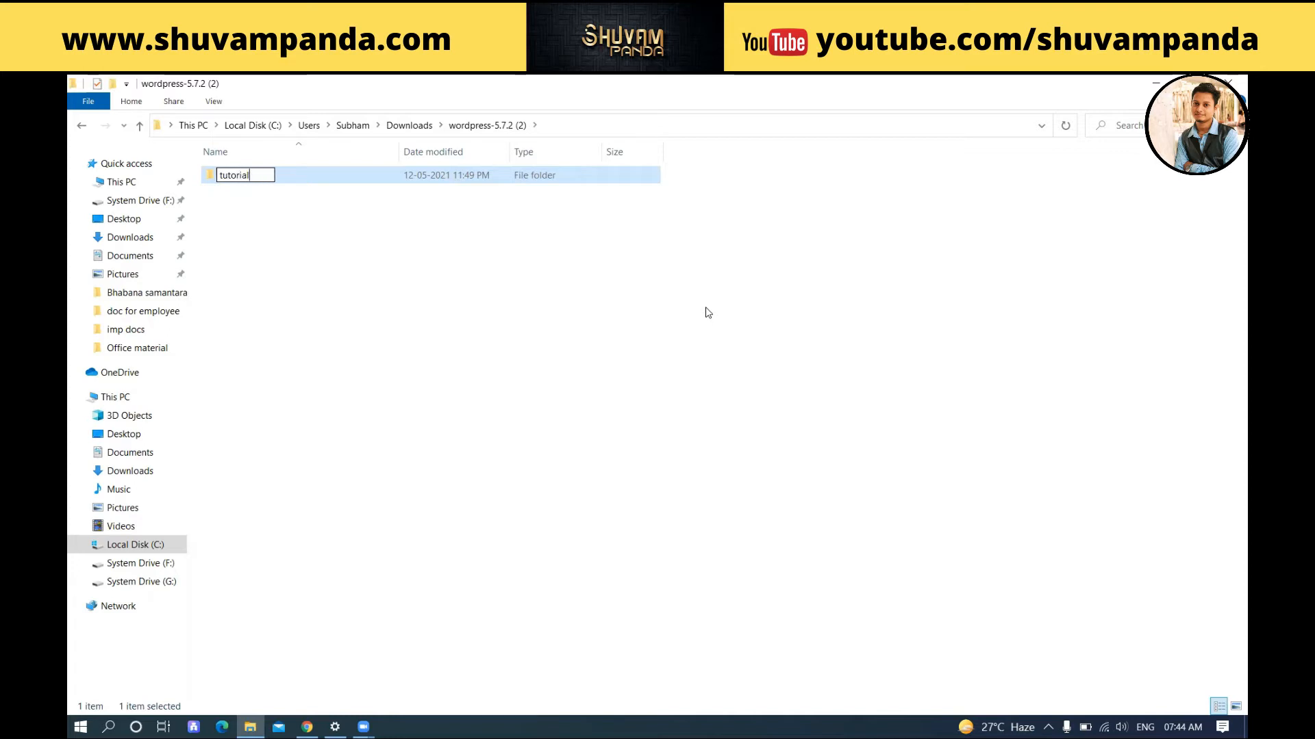
click(322, 208)
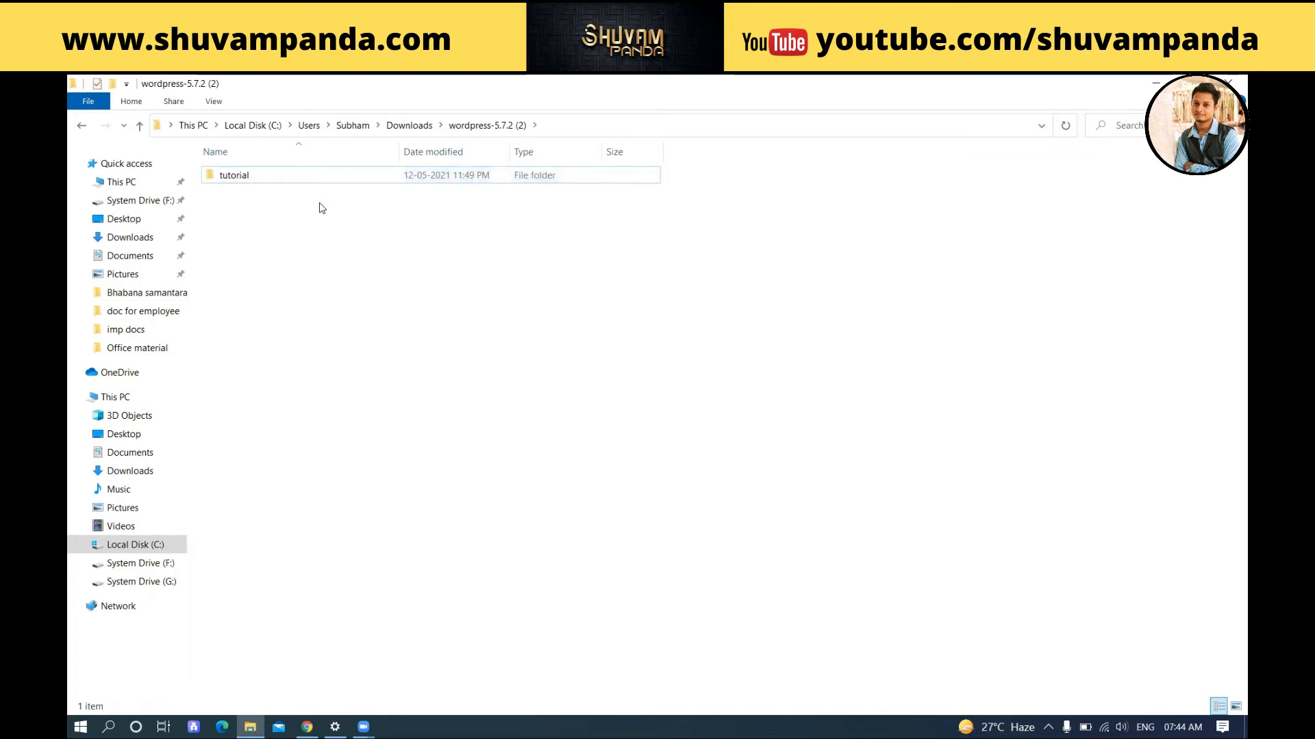
click(240, 182)
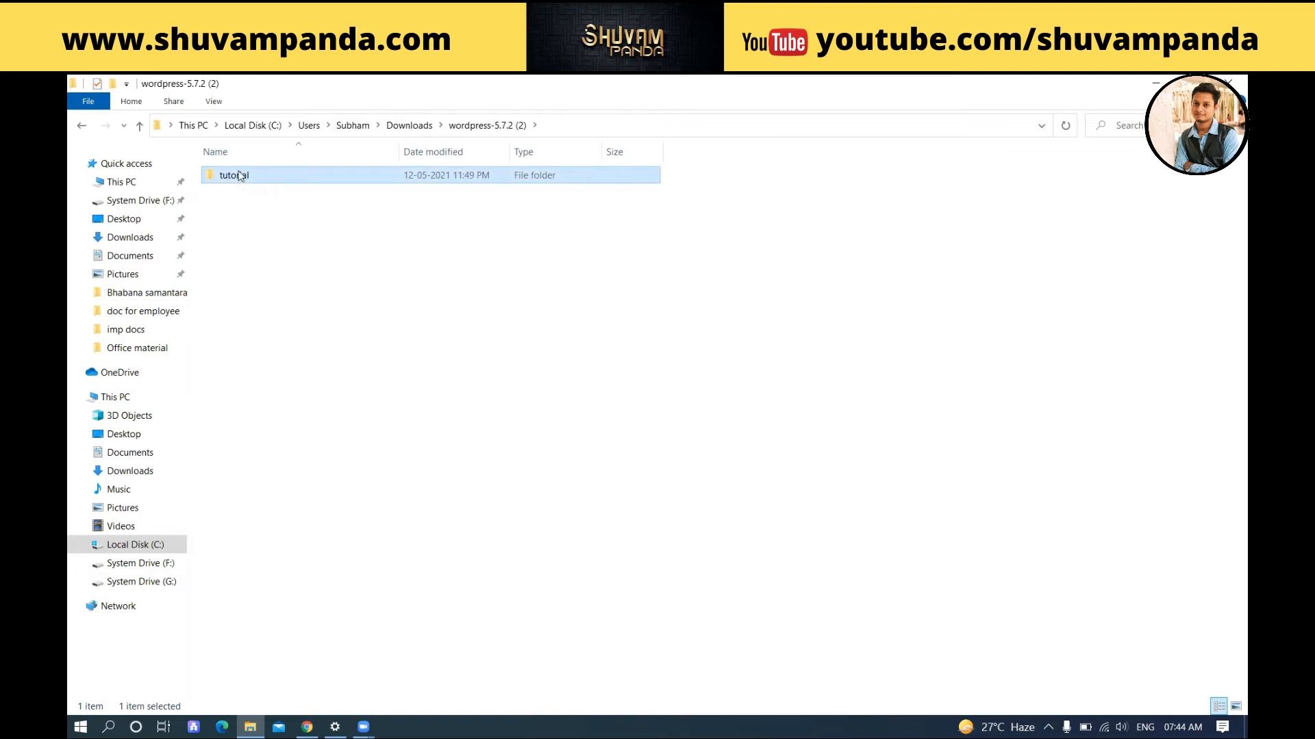
Step: Return to the WordPress.org download page in Chrome
right_click(240, 177)
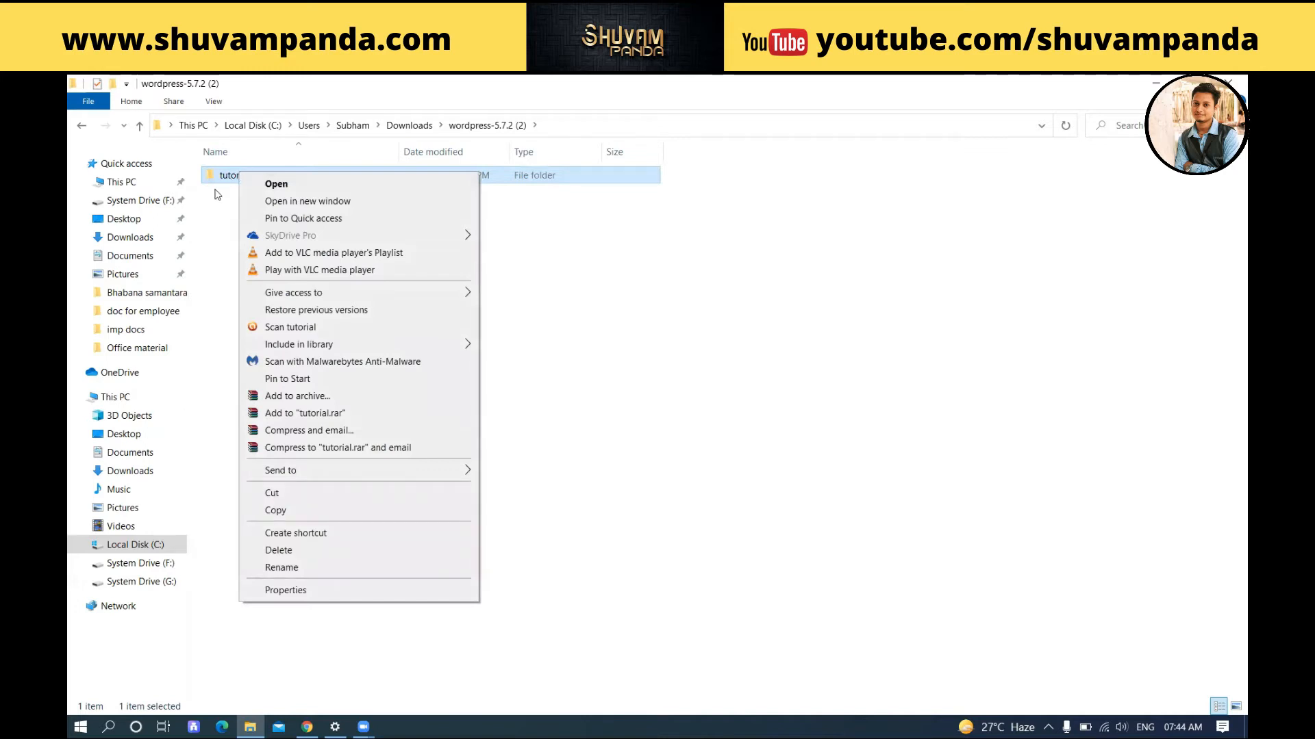
click(216, 197)
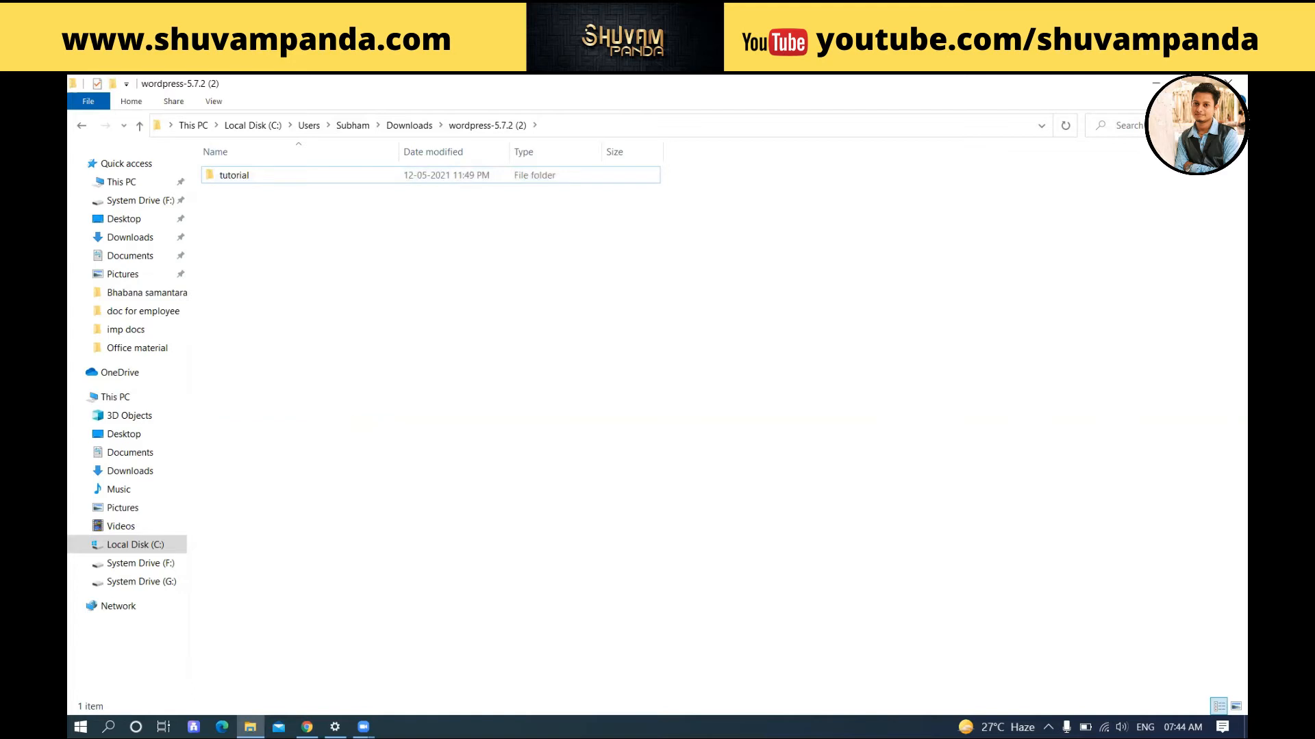
click(307, 727)
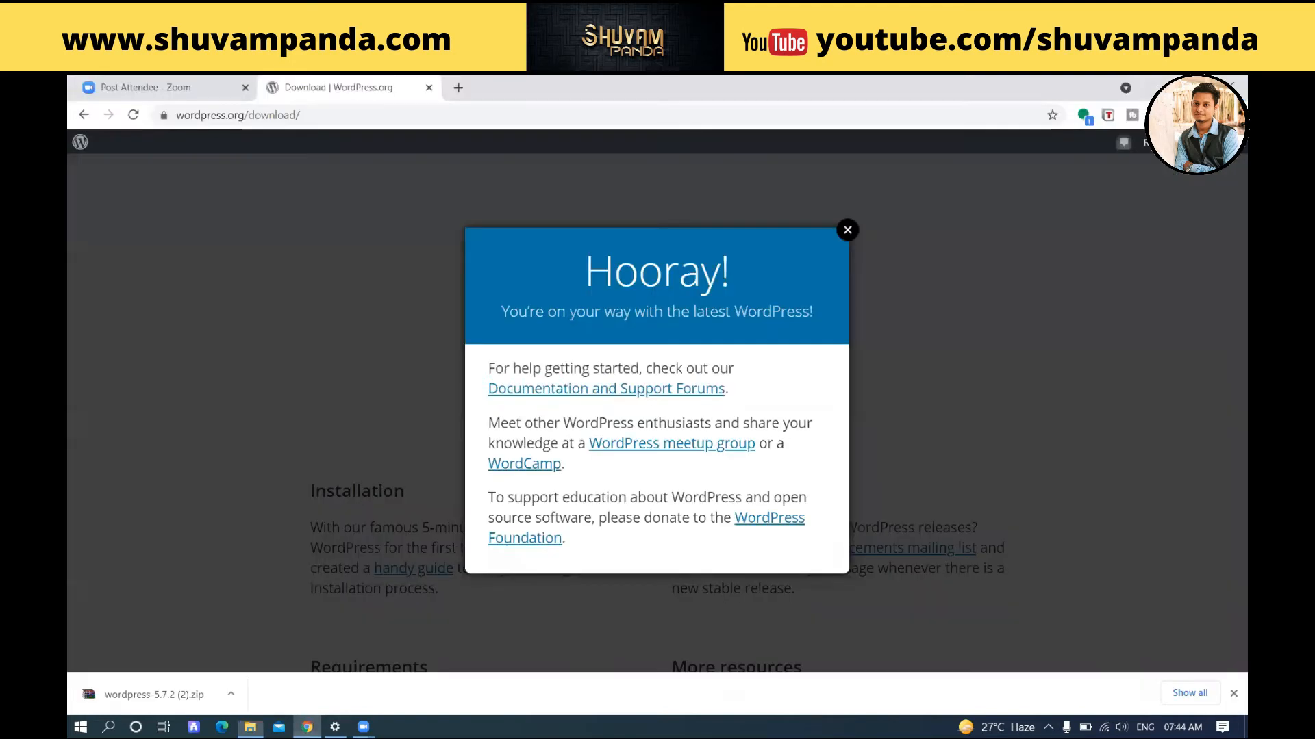
Step: Search 'xampp download' in a new tab and open the 'Download XAMPP - Apache Friends' result
click(468, 92)
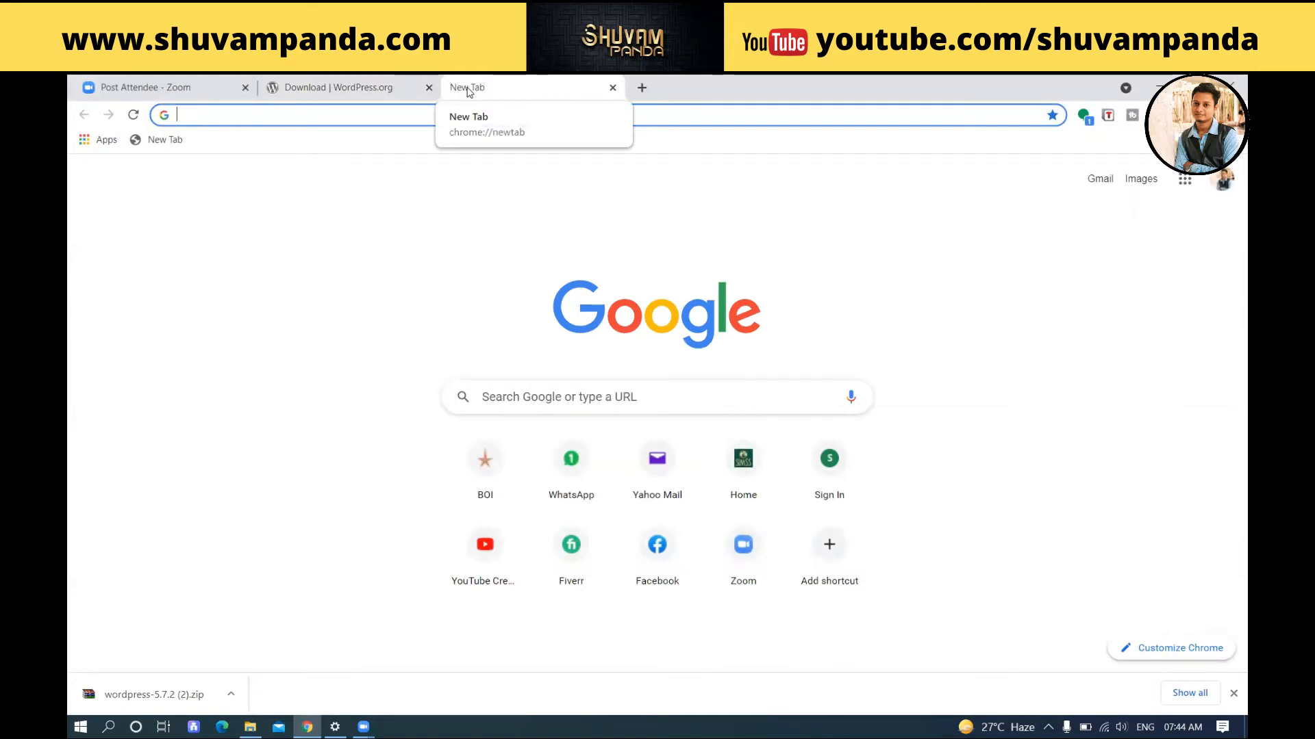
text(xampp)
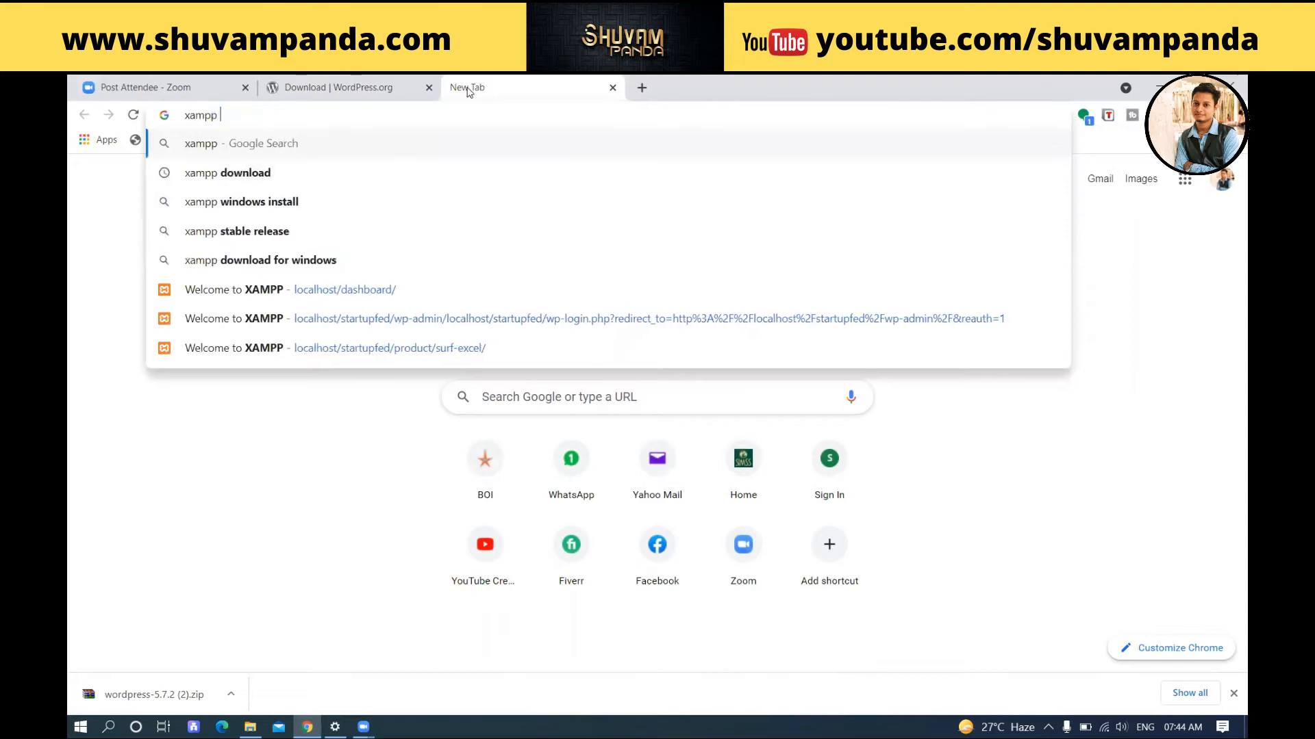
key(Down)
key(Return)
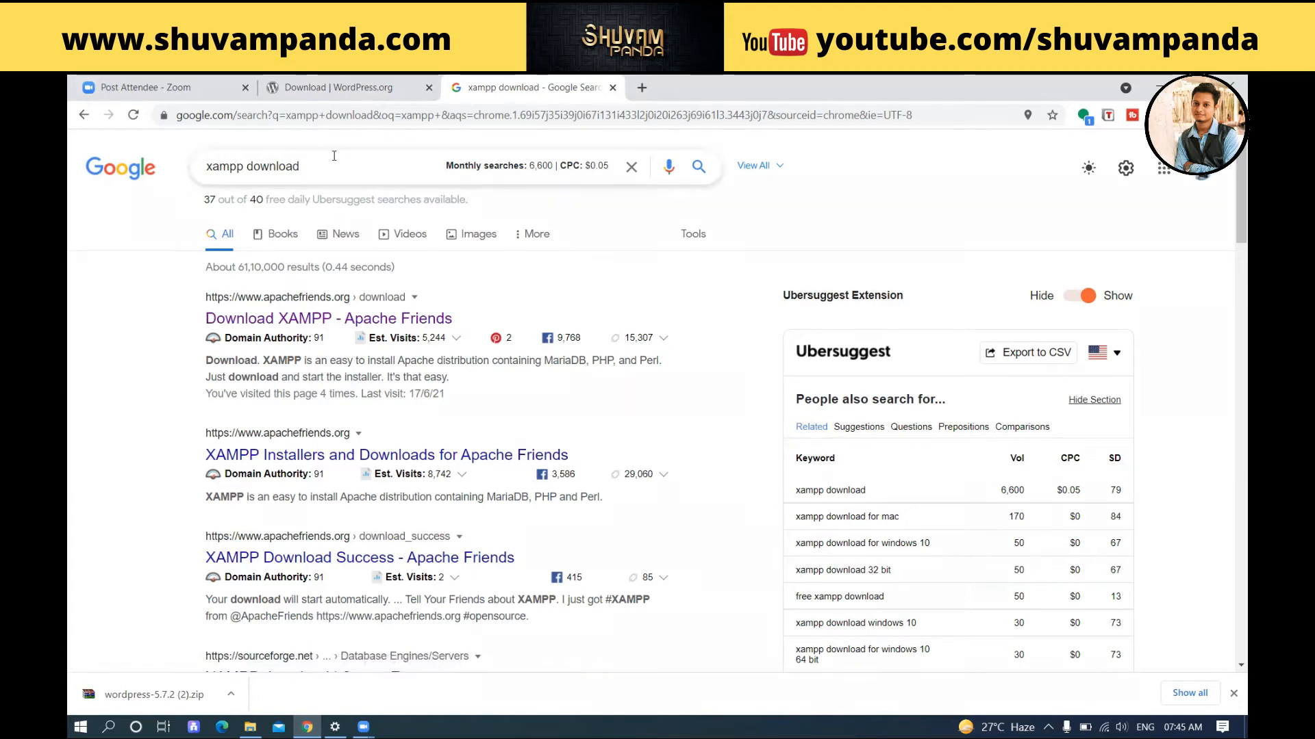
click(310, 320)
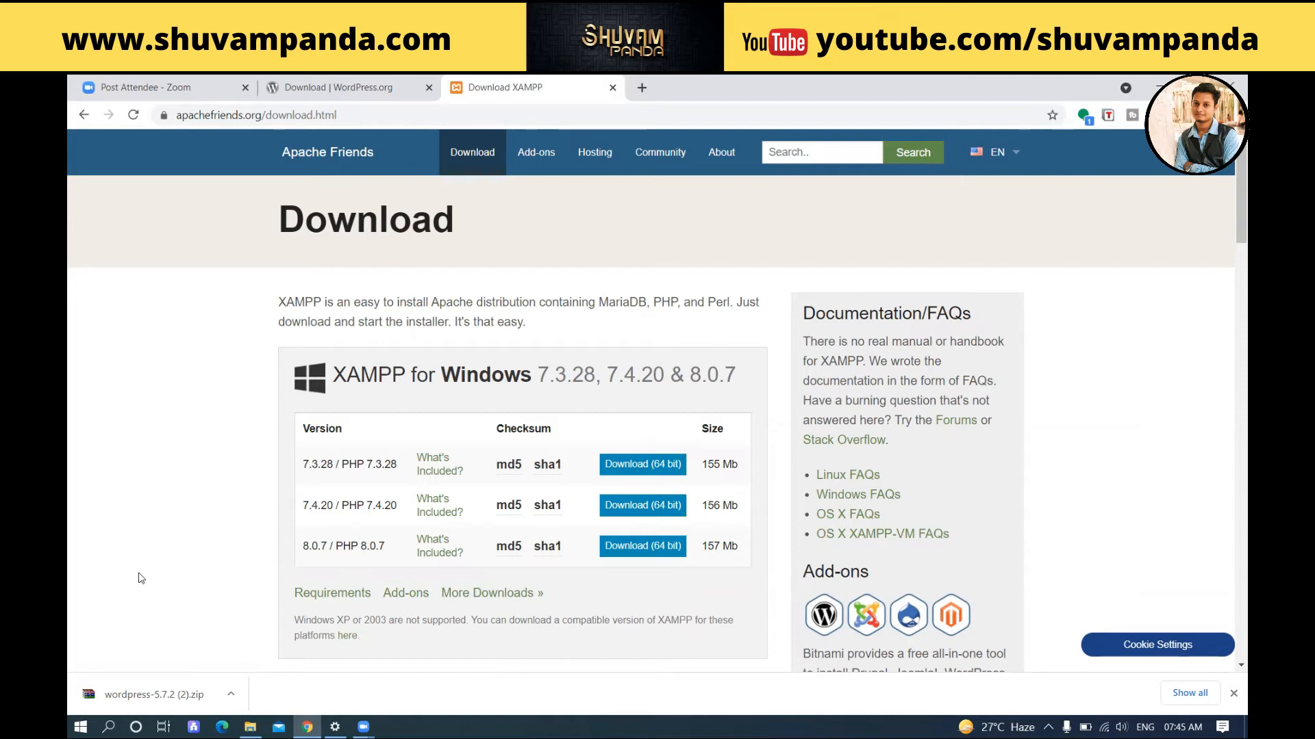
Step: Launch XAMPP Control Panel by searching 'xa' in the Start menu
key(super)
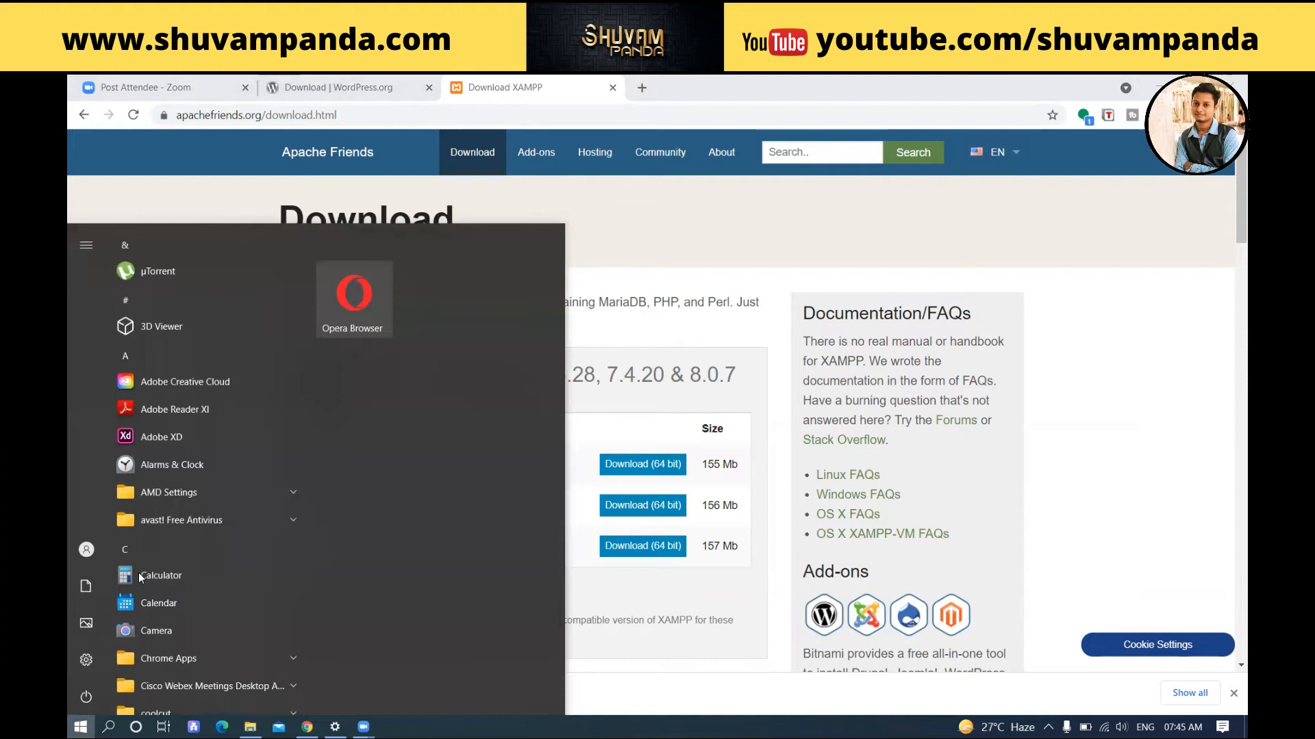
text(c)
key(BackSpace)
text(xa)
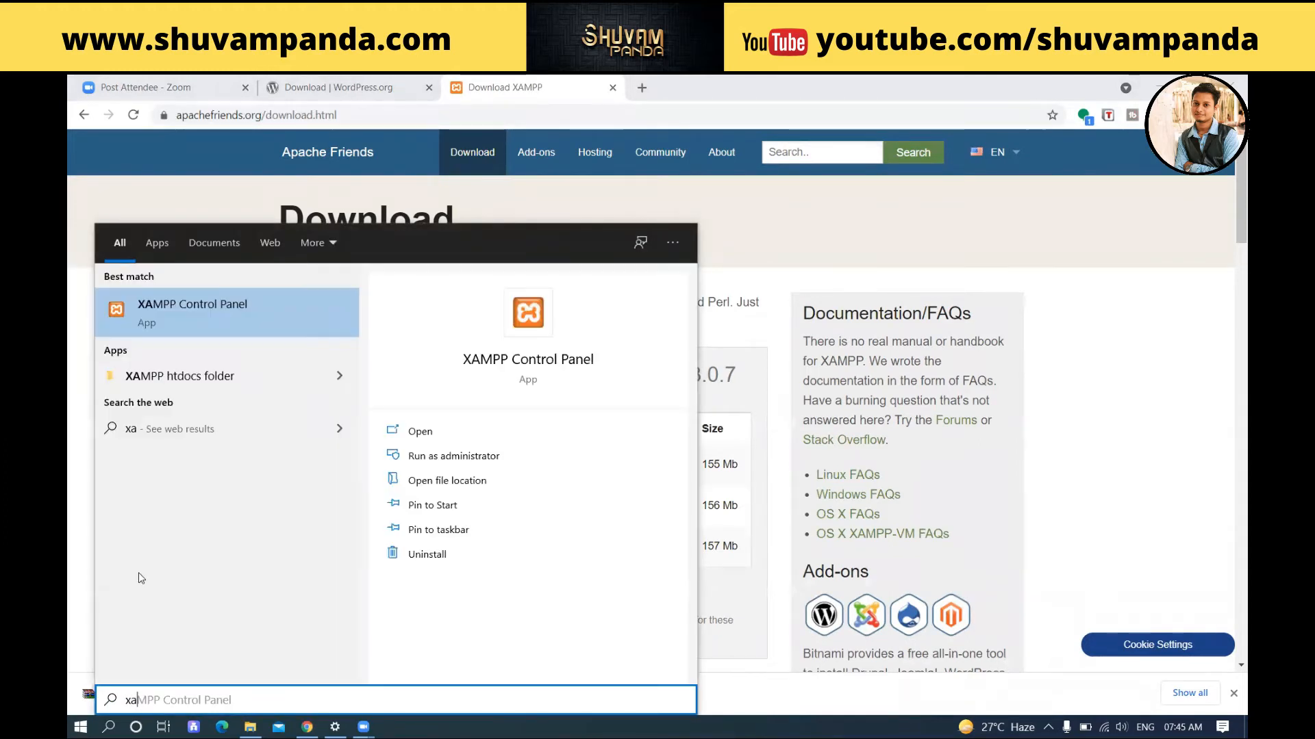
click(244, 322)
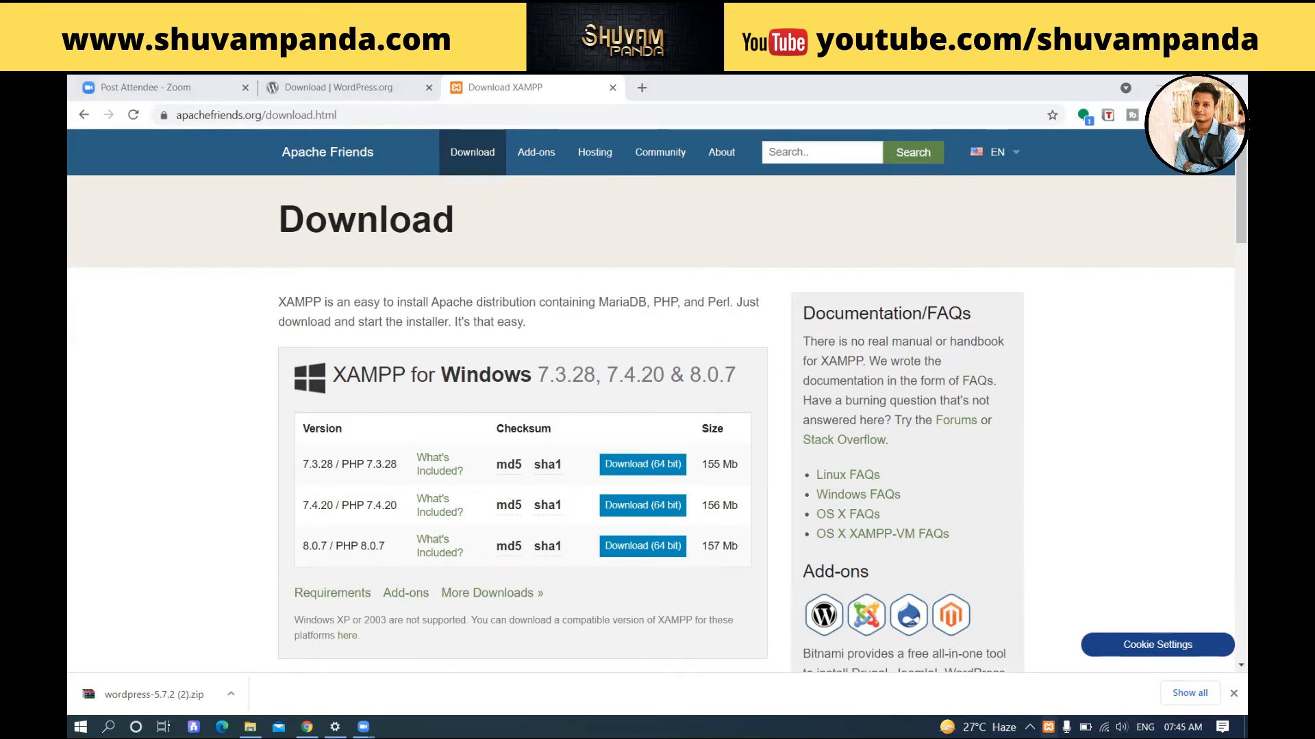
Step: Show the XAMPP Control Panel window with the tray icon's Show / Hide option
right_click(1050, 727)
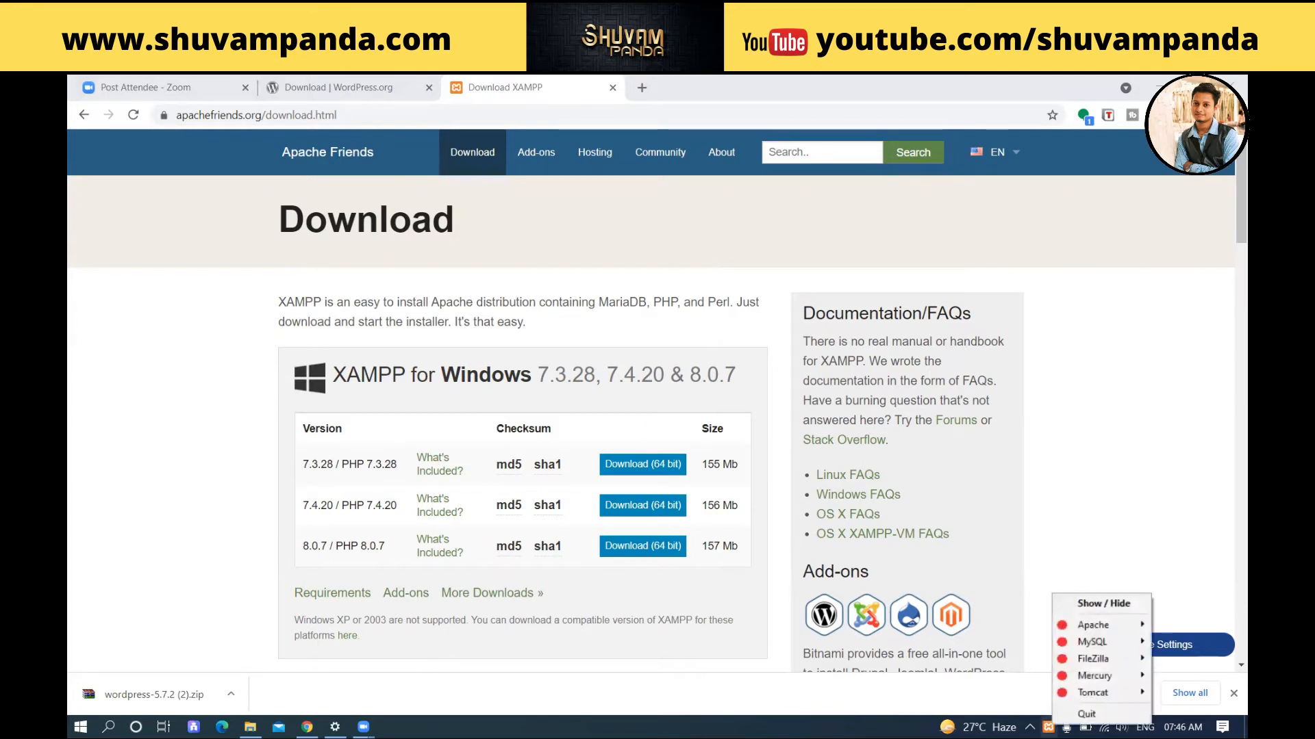
click(1096, 604)
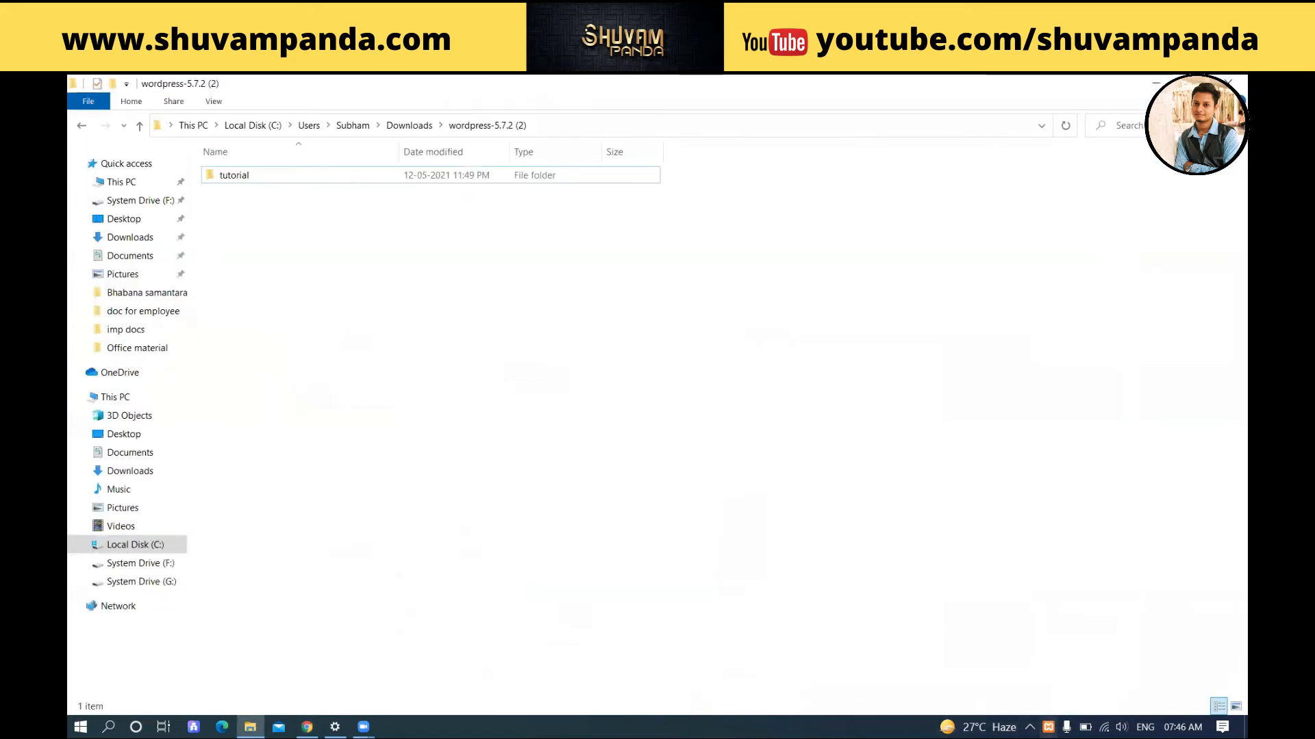
right_click(1048, 727)
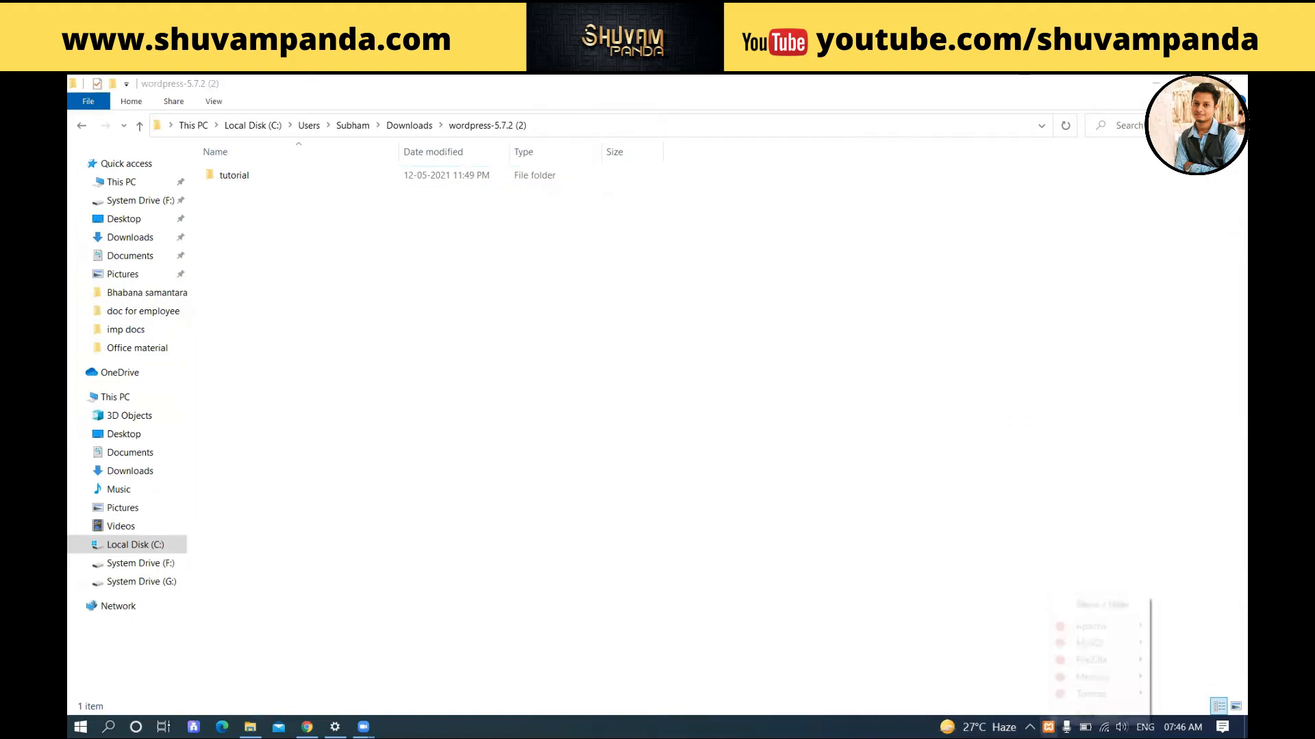
click(1088, 605)
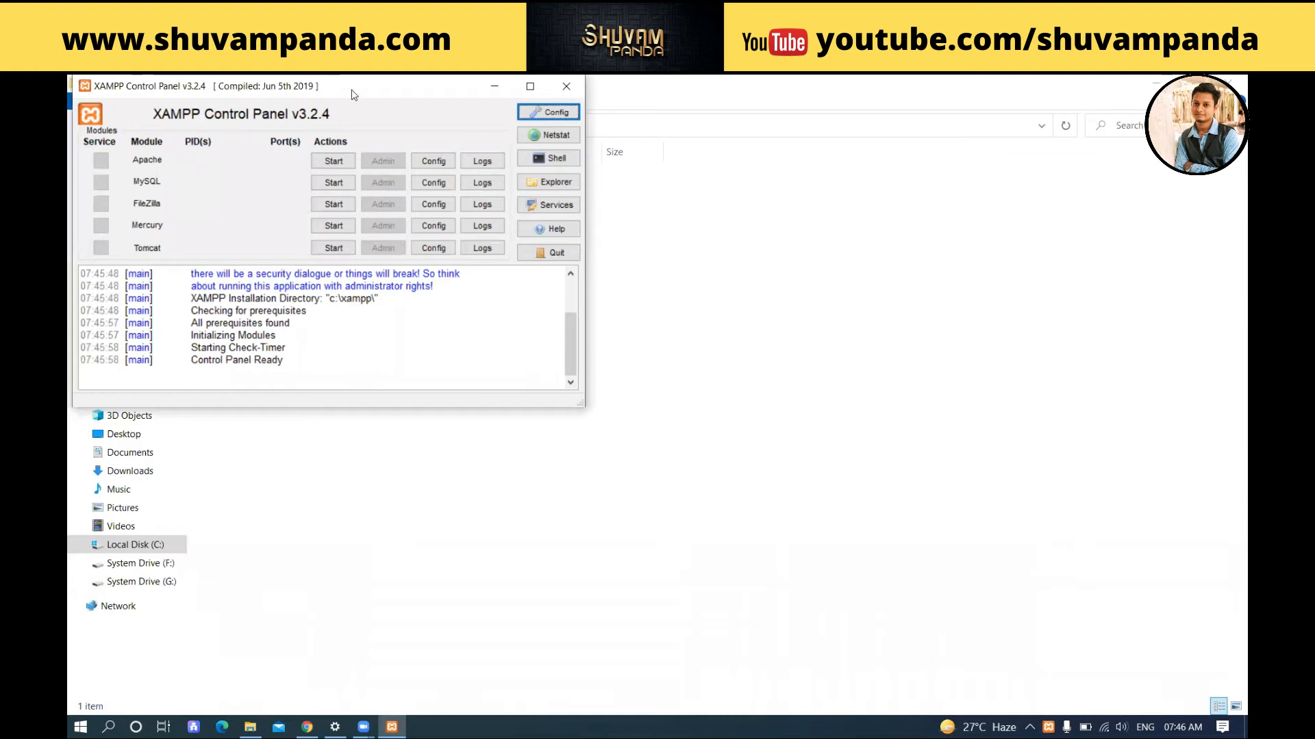
Step: Centre the XAMPP Control Panel and start the Apache and MySQL servers
drag(350, 91, 618, 181)
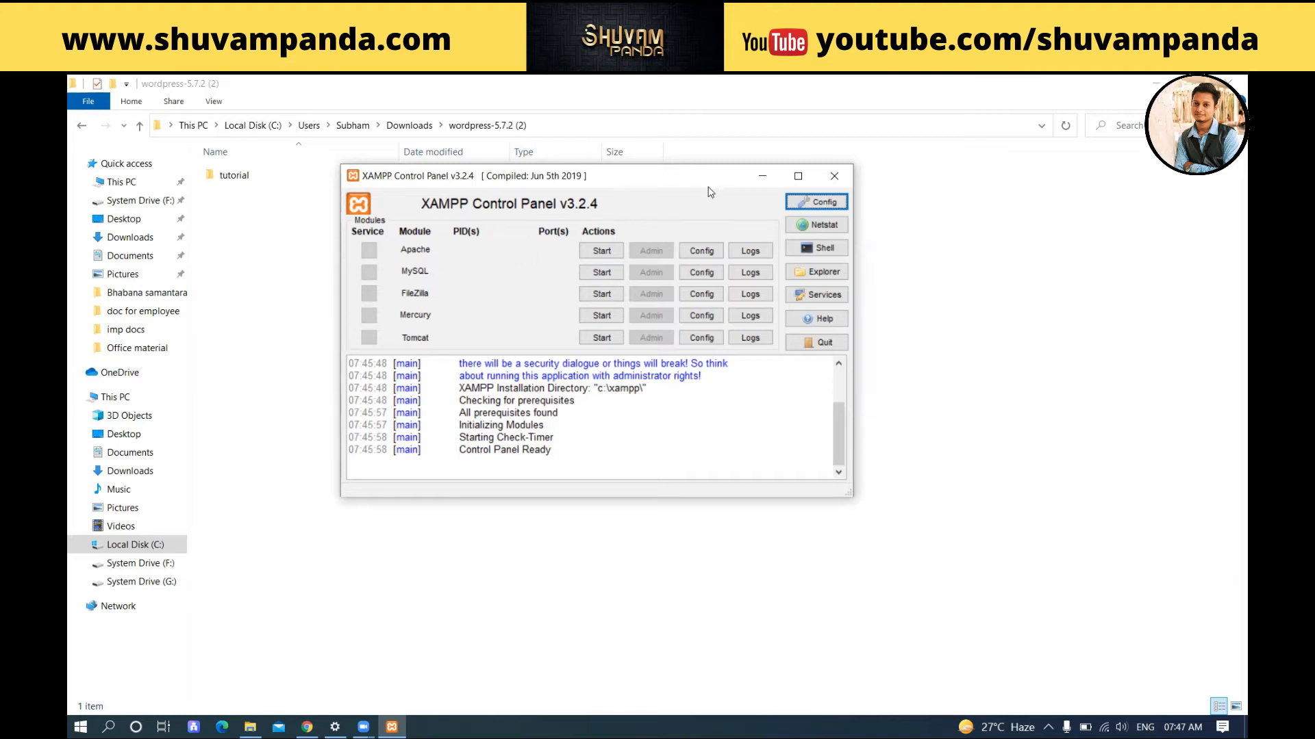
click(602, 253)
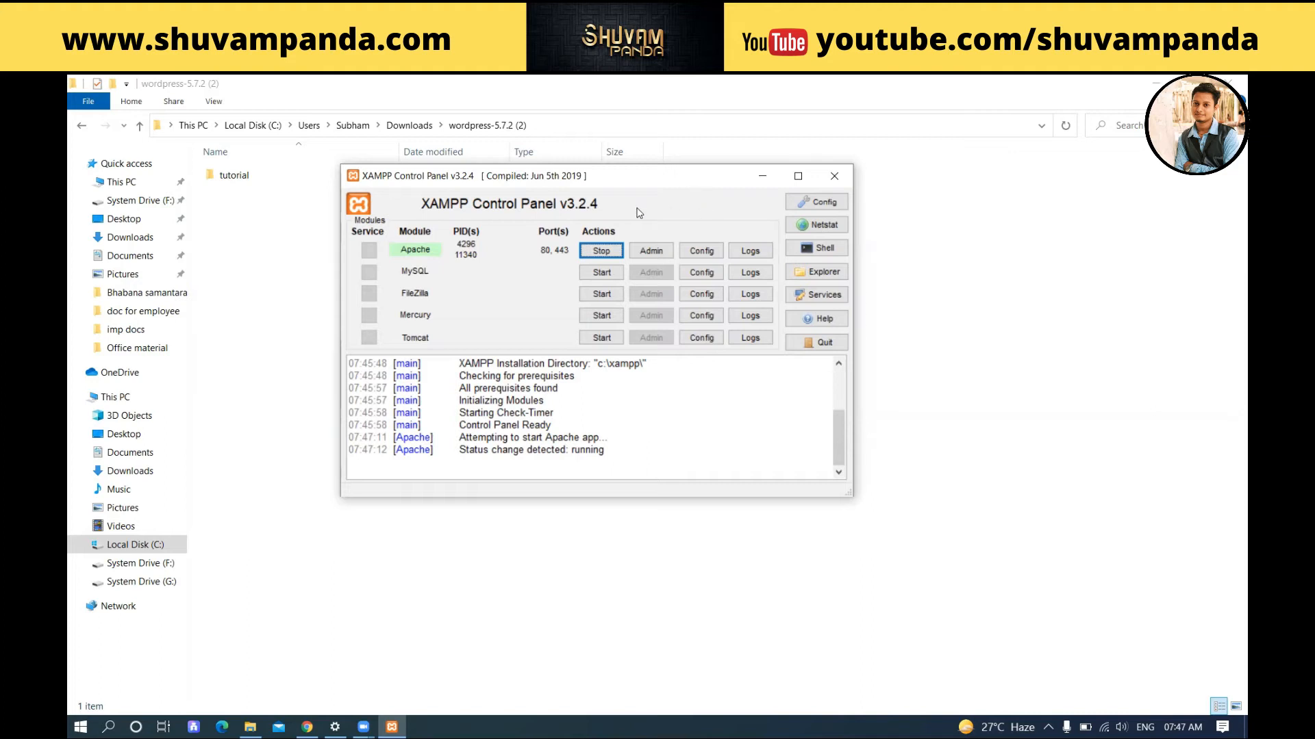
click(604, 274)
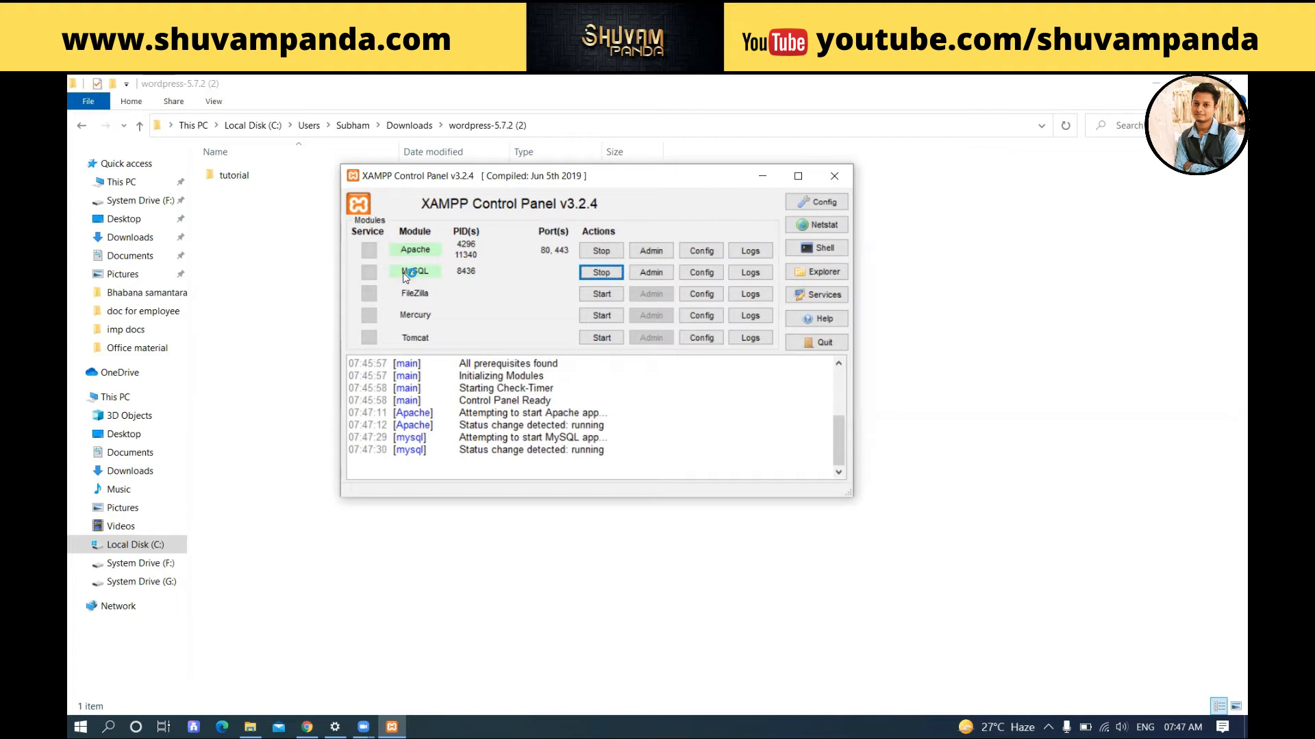
Step: Minimize XAMPP and copy the tutorial folder in File Explorer
click(776, 181)
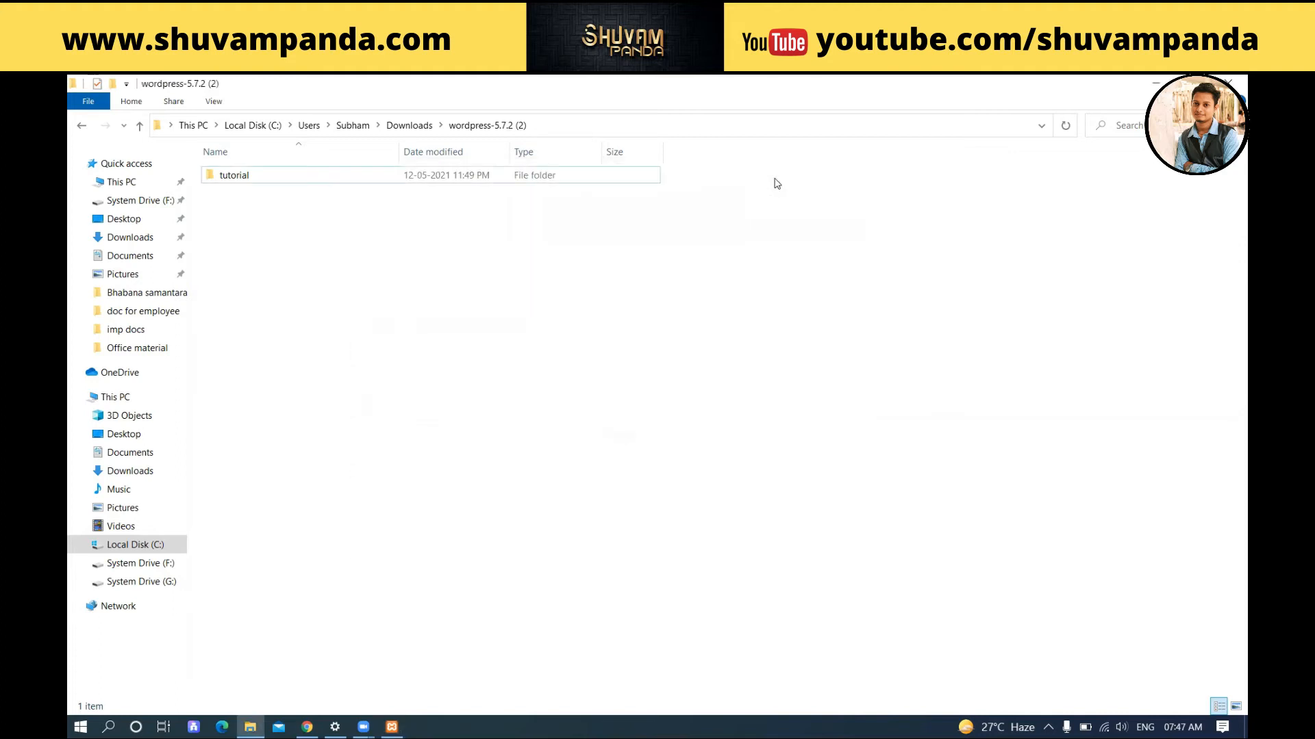
click(217, 181)
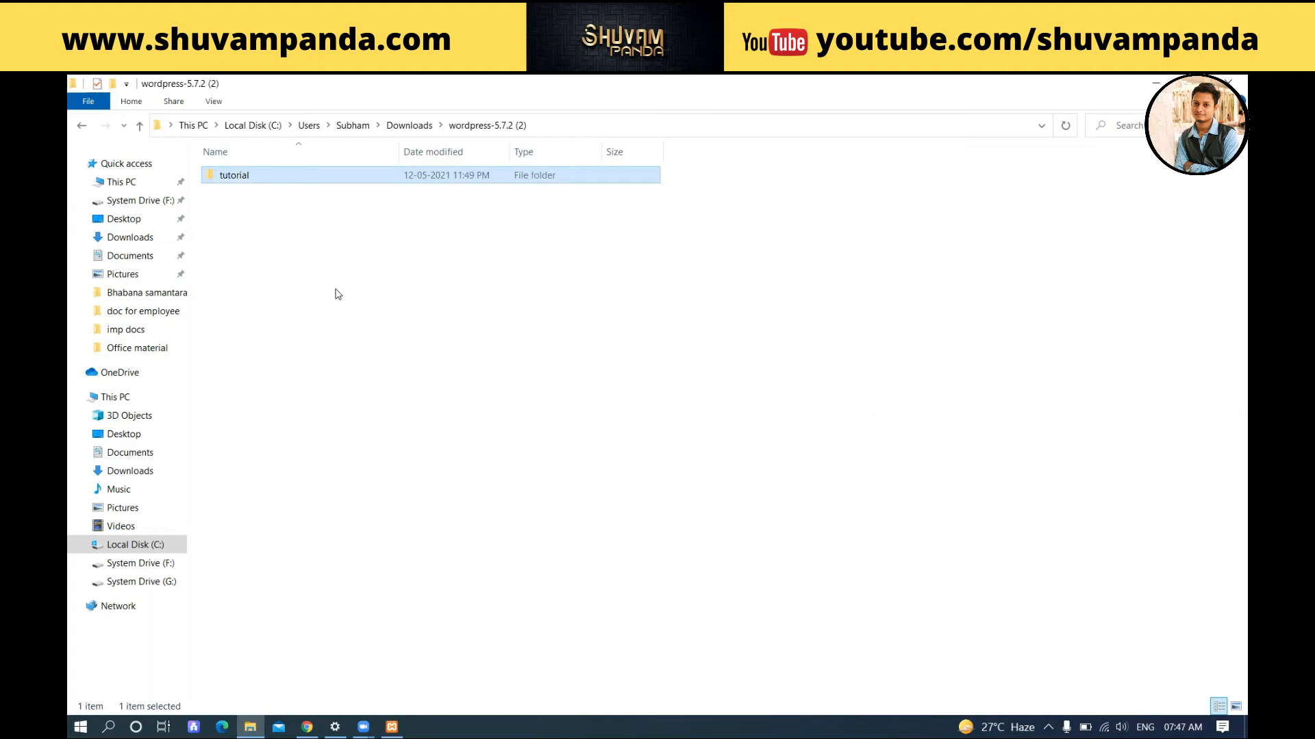
right_click(248, 180)
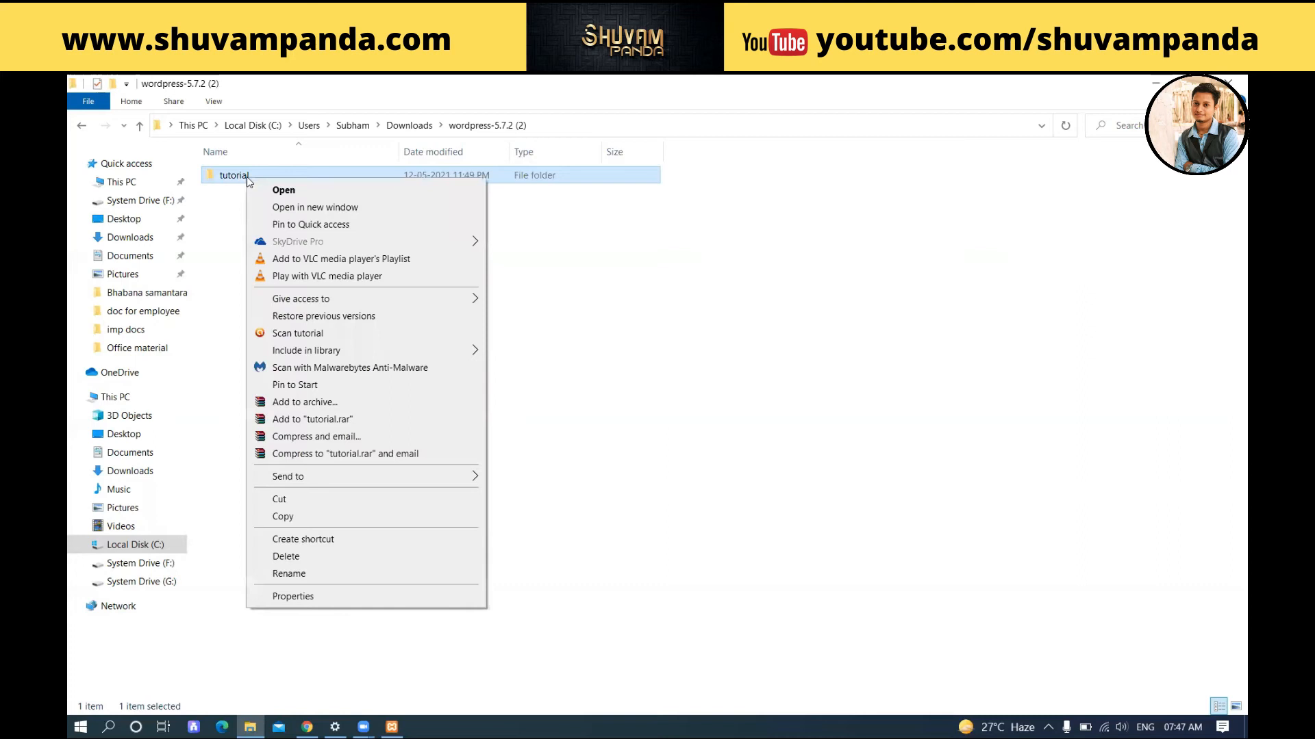
click(295, 517)
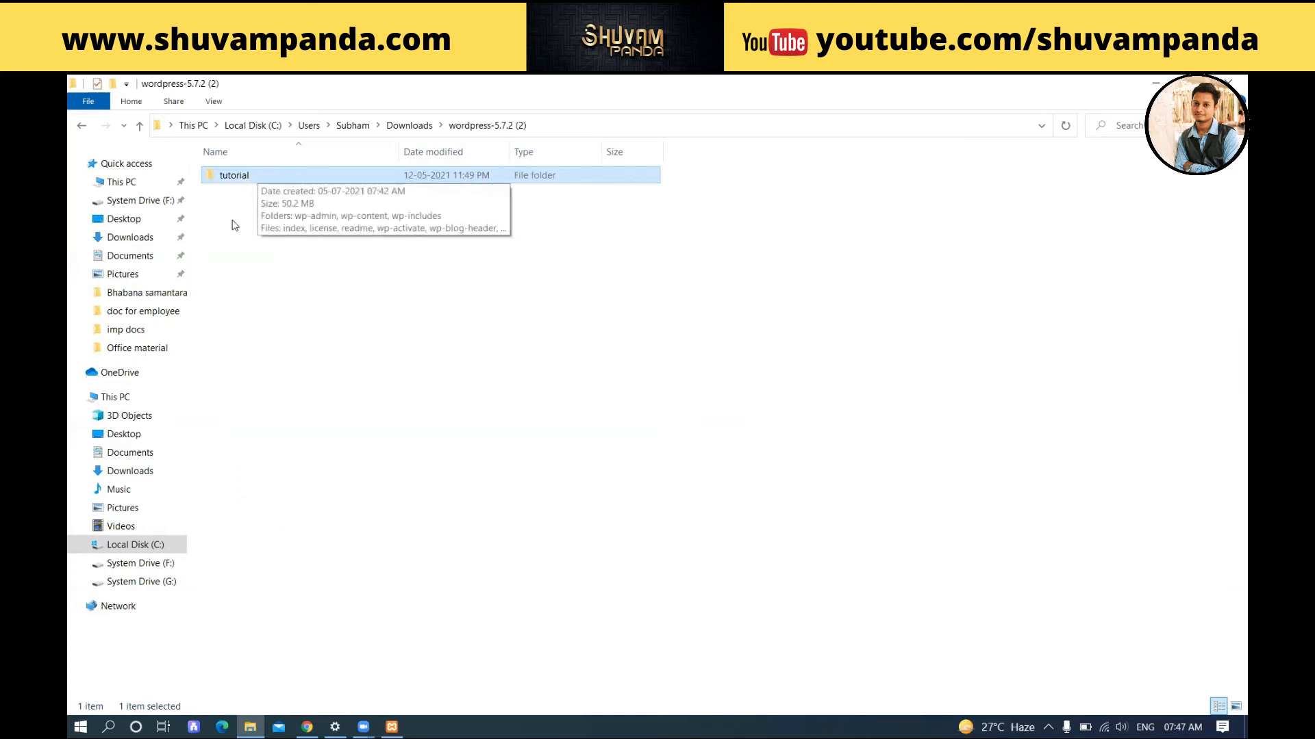
Step: Navigate into the C:\xampp\htdocs folder on Local Disk (C:)
click(126, 545)
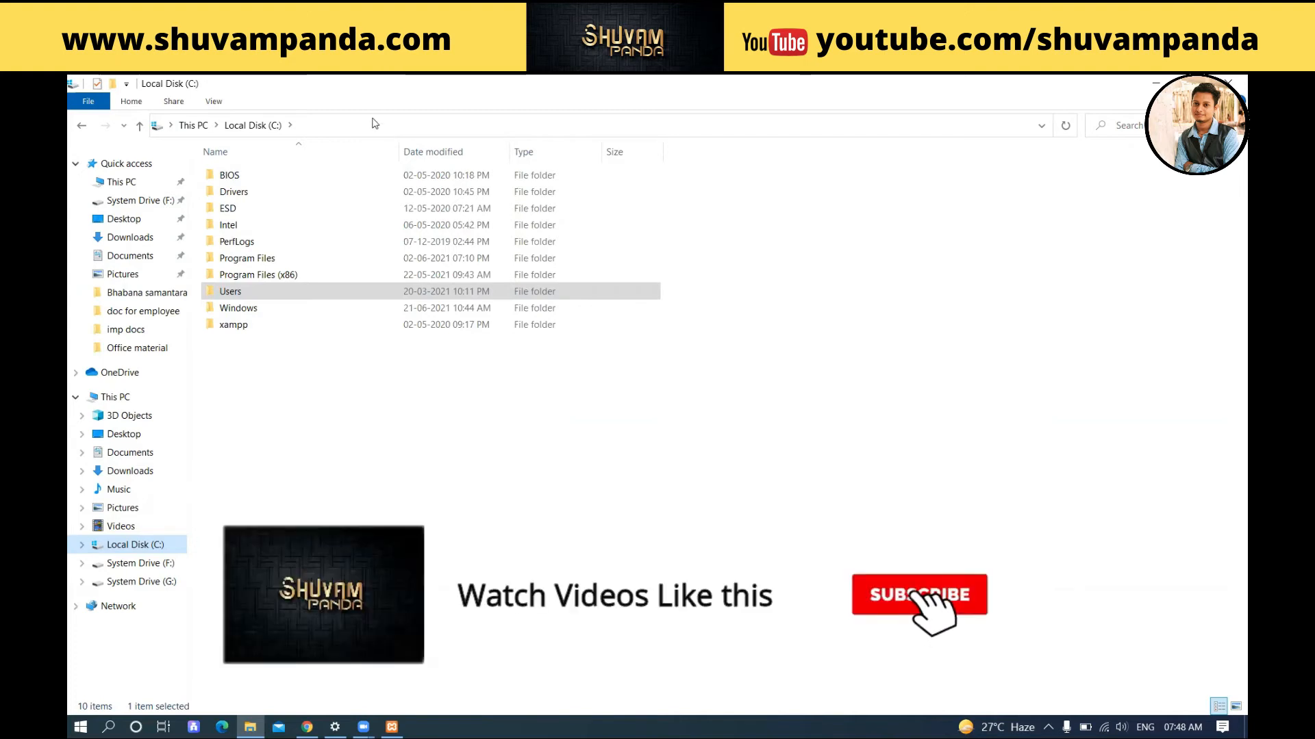
click(206, 327)
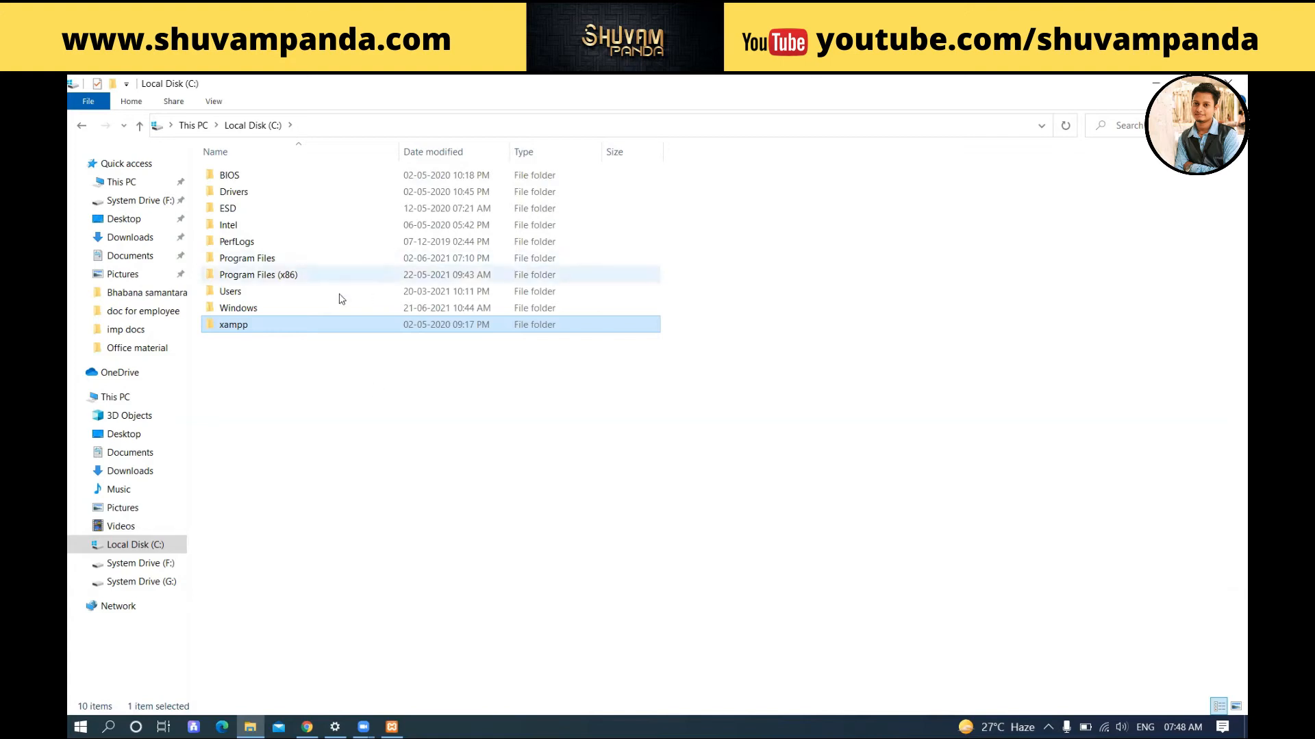
double_click(245, 328)
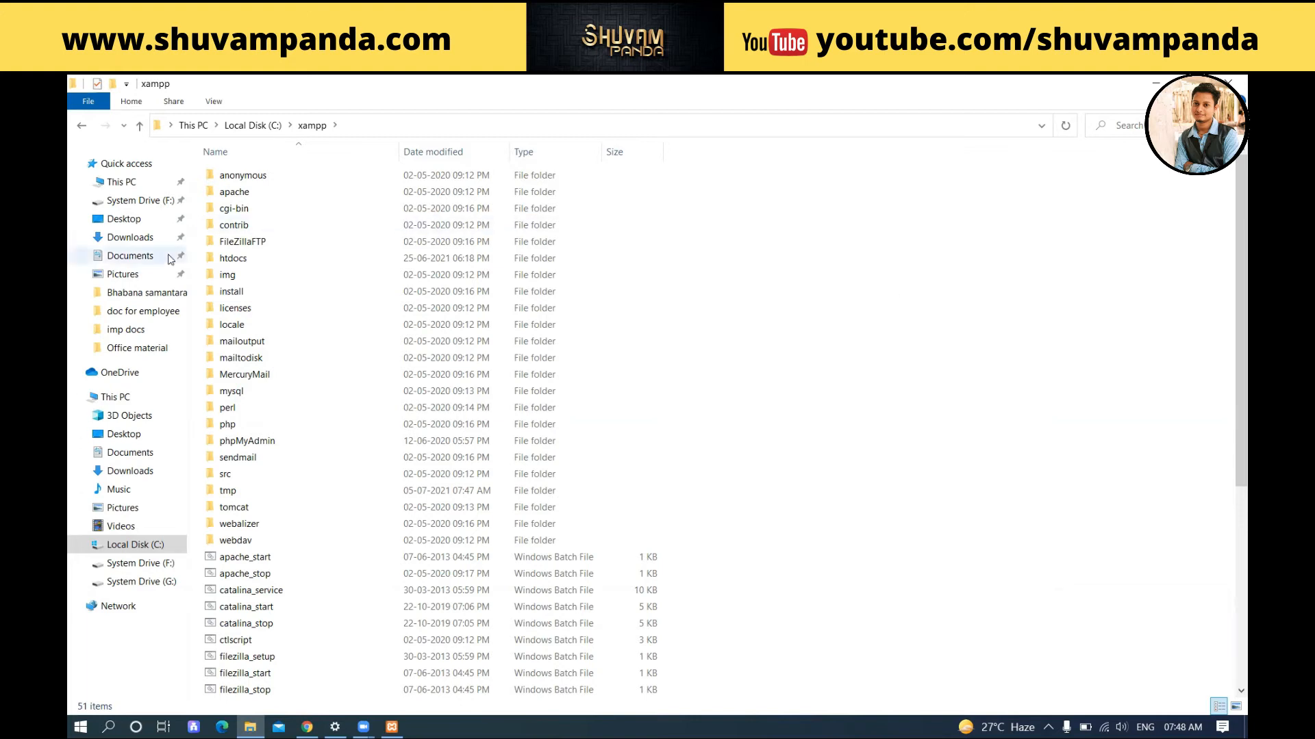
click(227, 259)
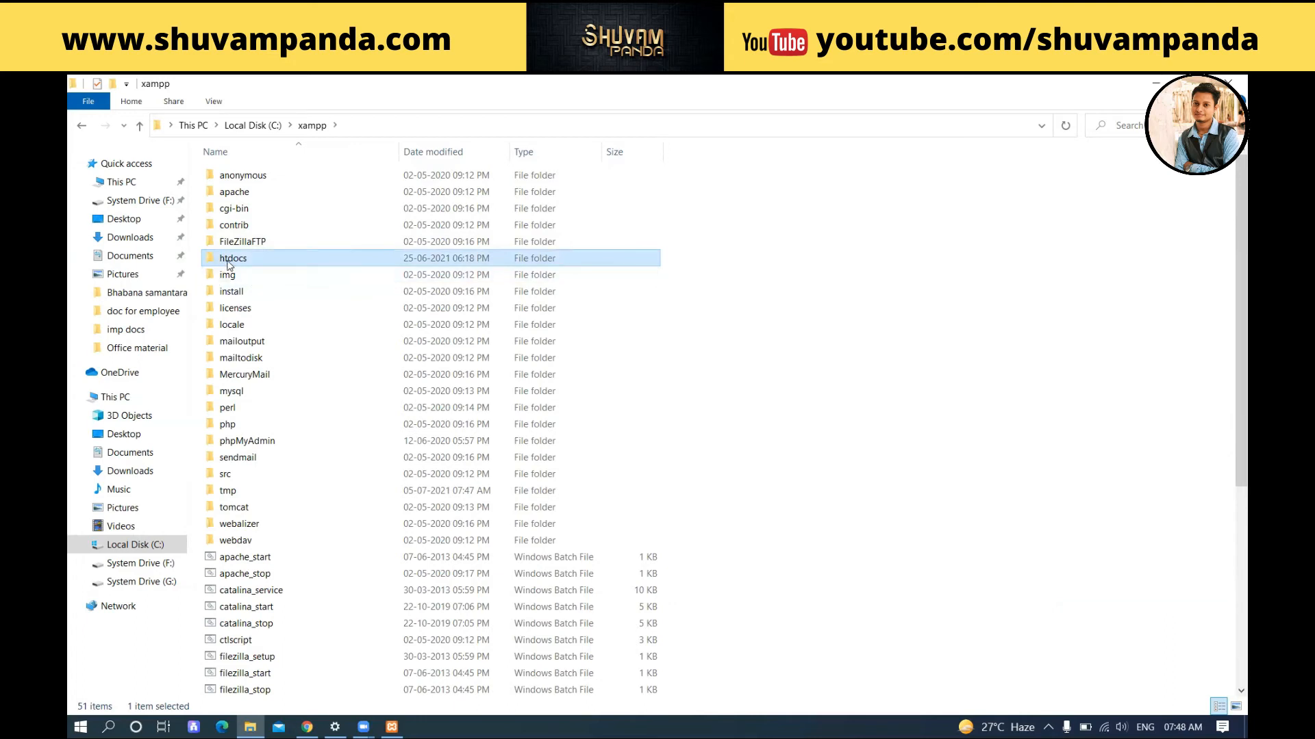
double_click(265, 260)
scroll(834, 384, down, 1)
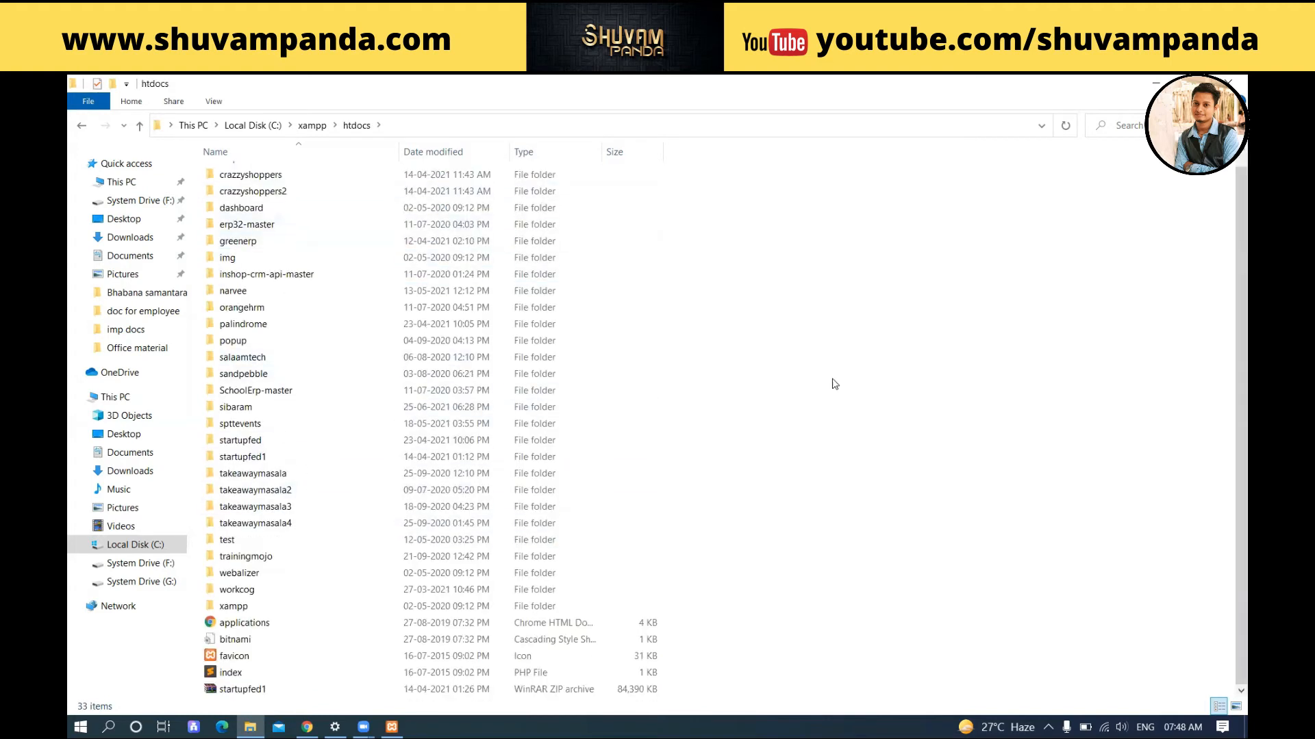
scroll(834, 383, up, 1)
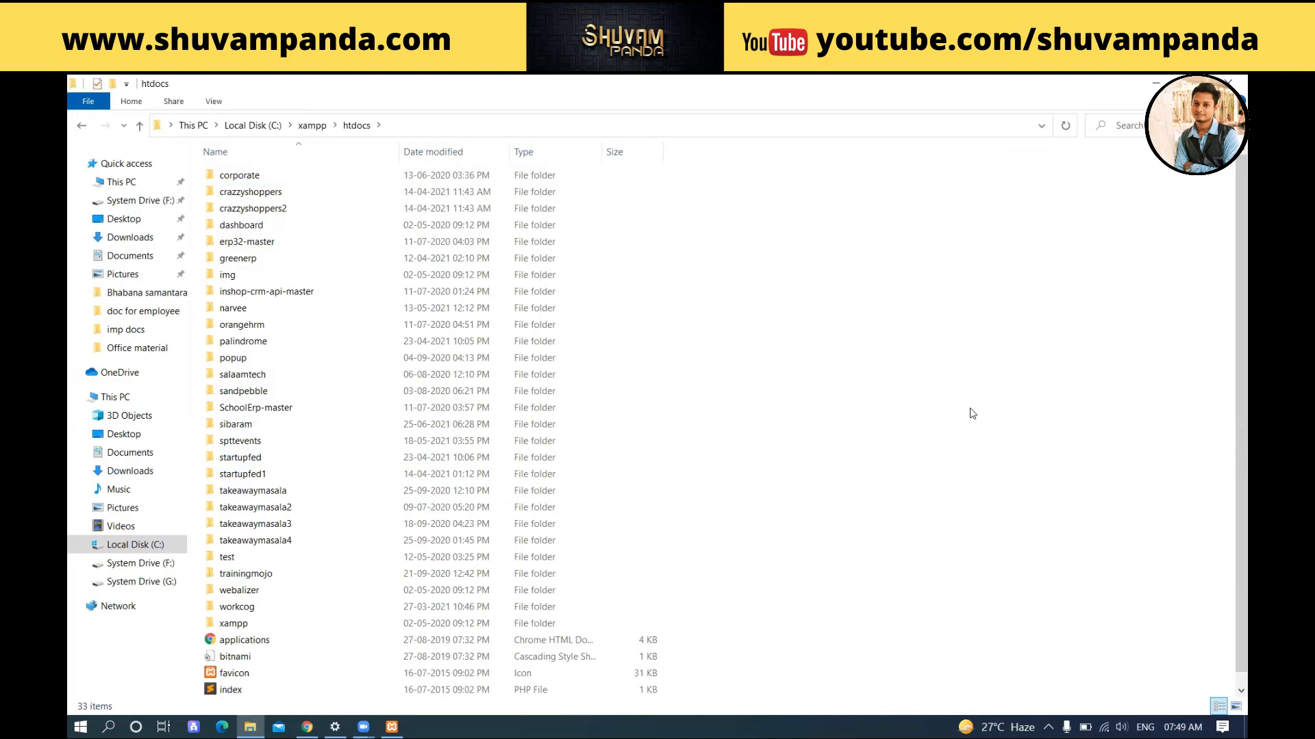
Step: Paste the tutorial folder into htdocs, then refresh so it lists 34 items
right_click(970, 415)
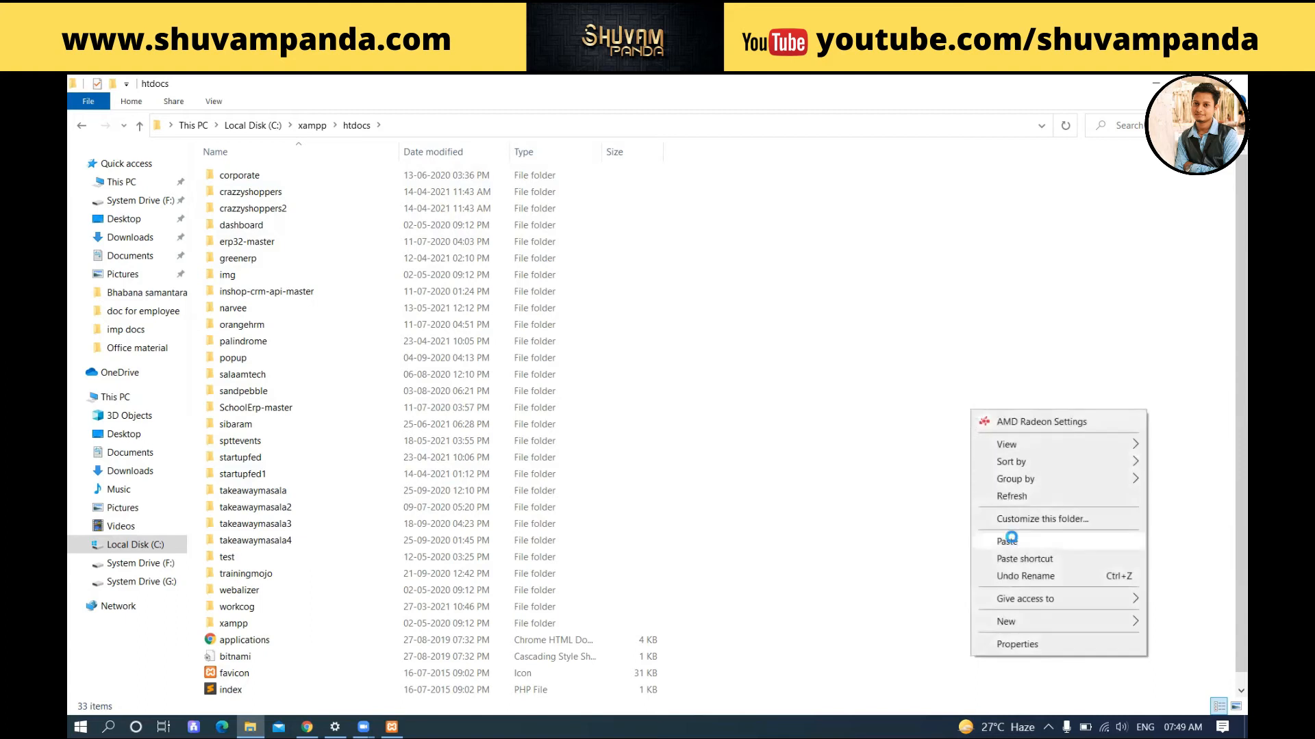
click(910, 415)
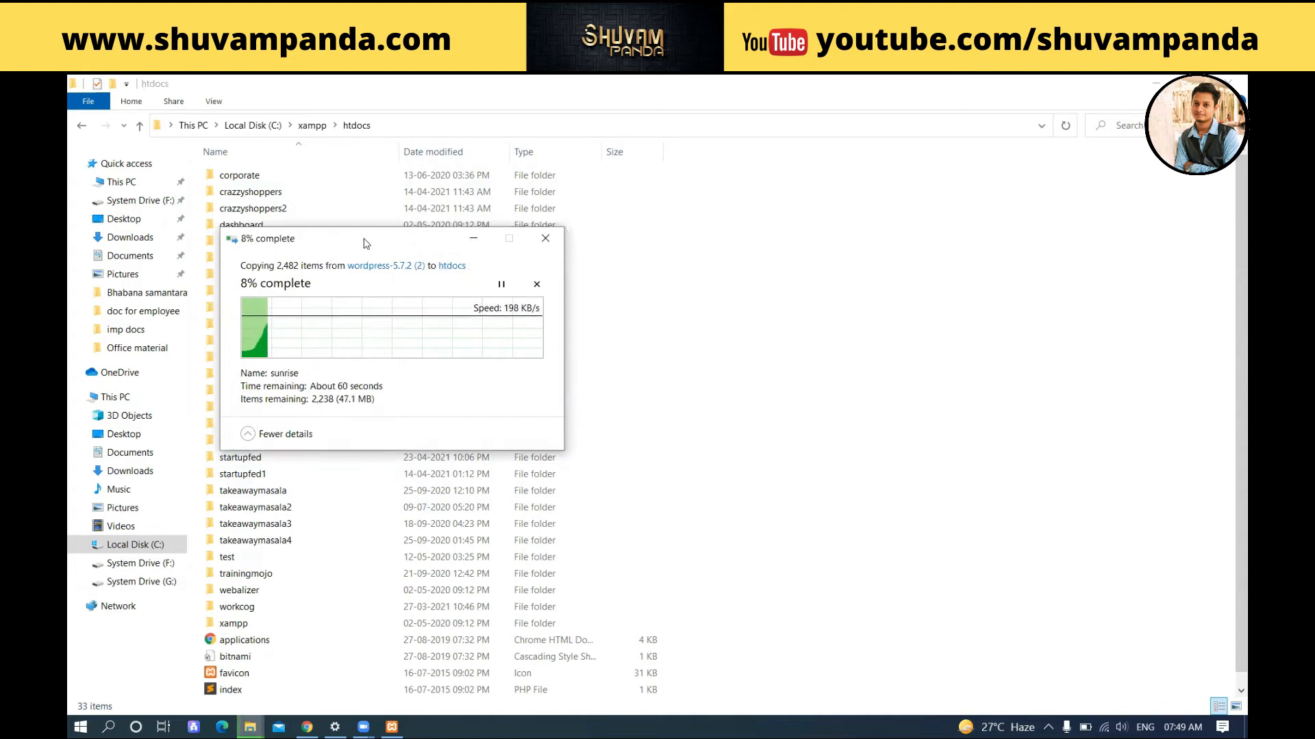
drag(370, 243, 808, 253)
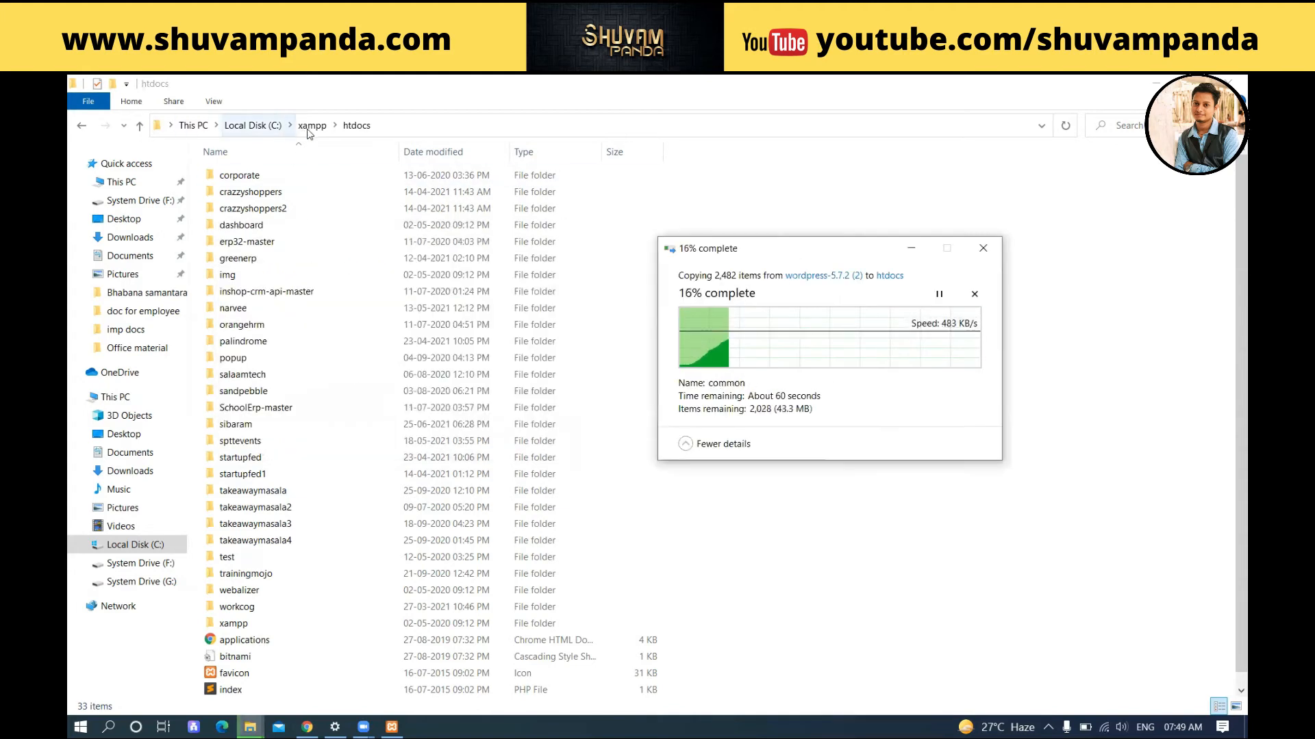
scroll(286, 404, down, 1)
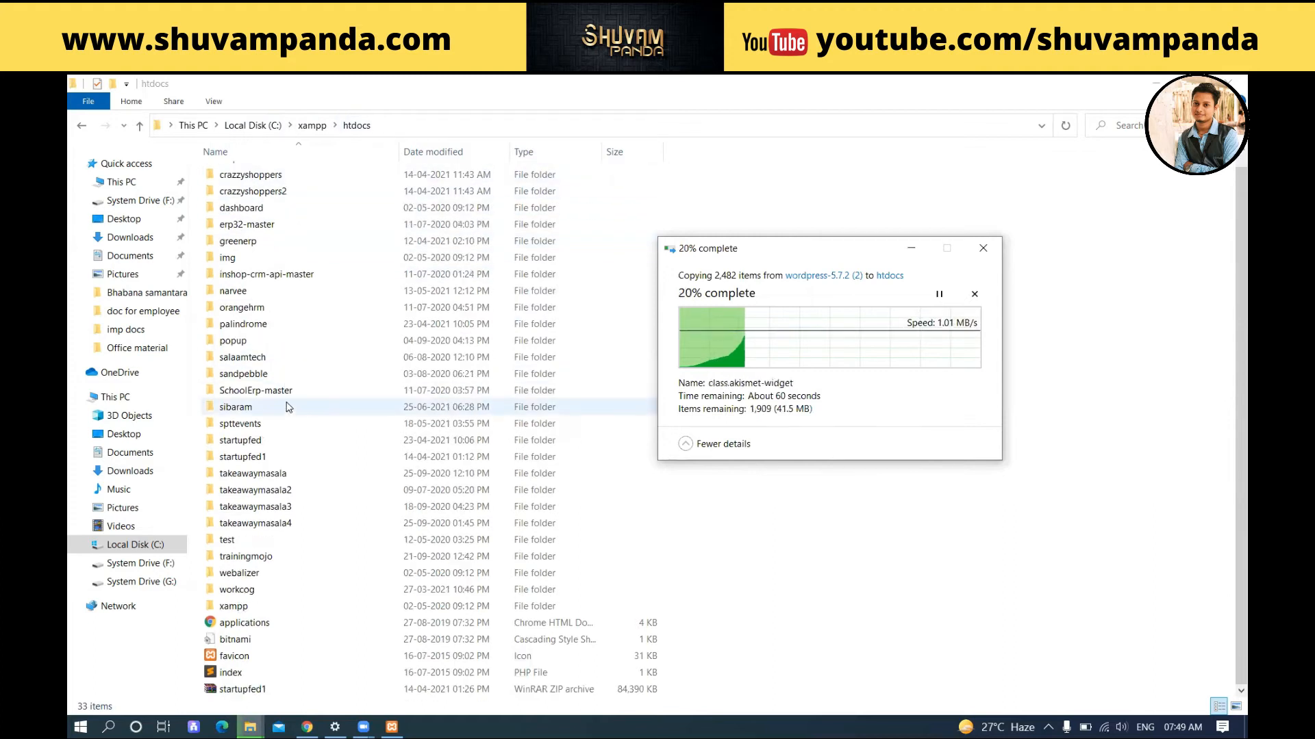
scroll(286, 411, up, 1)
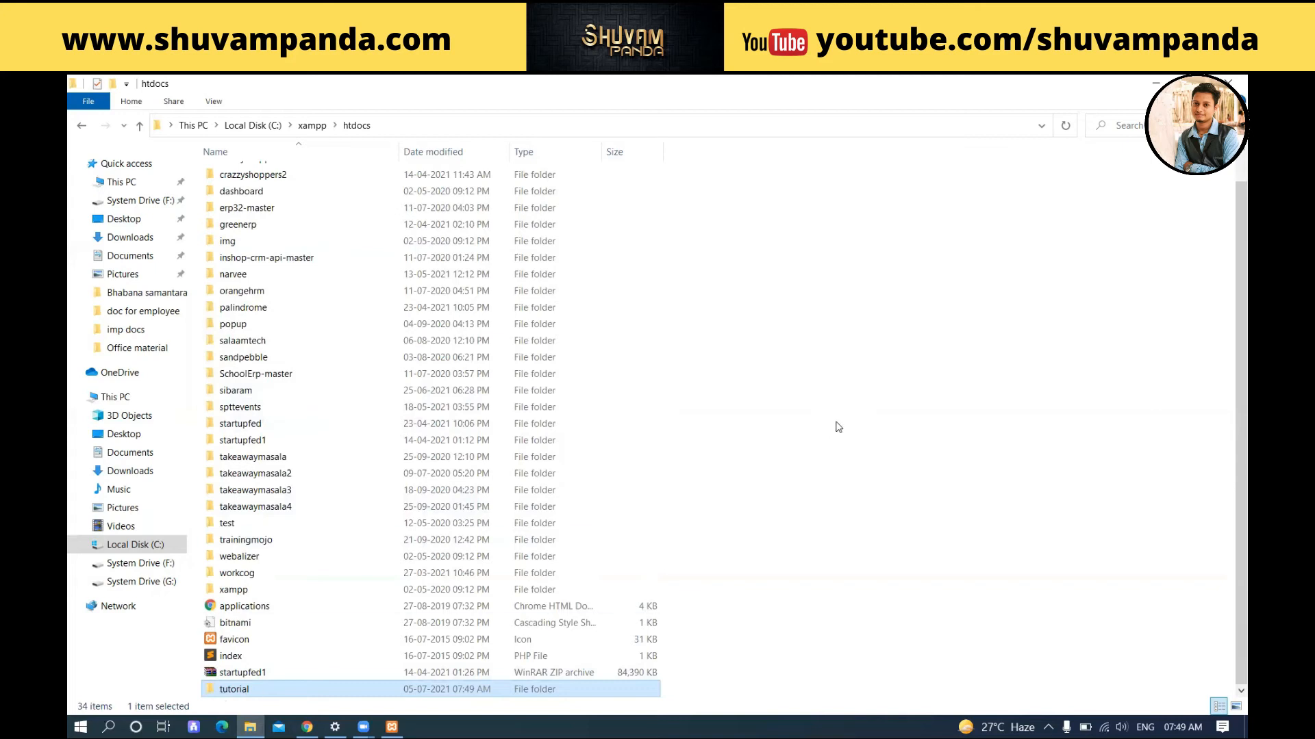
right_click(831, 392)
click(872, 478)
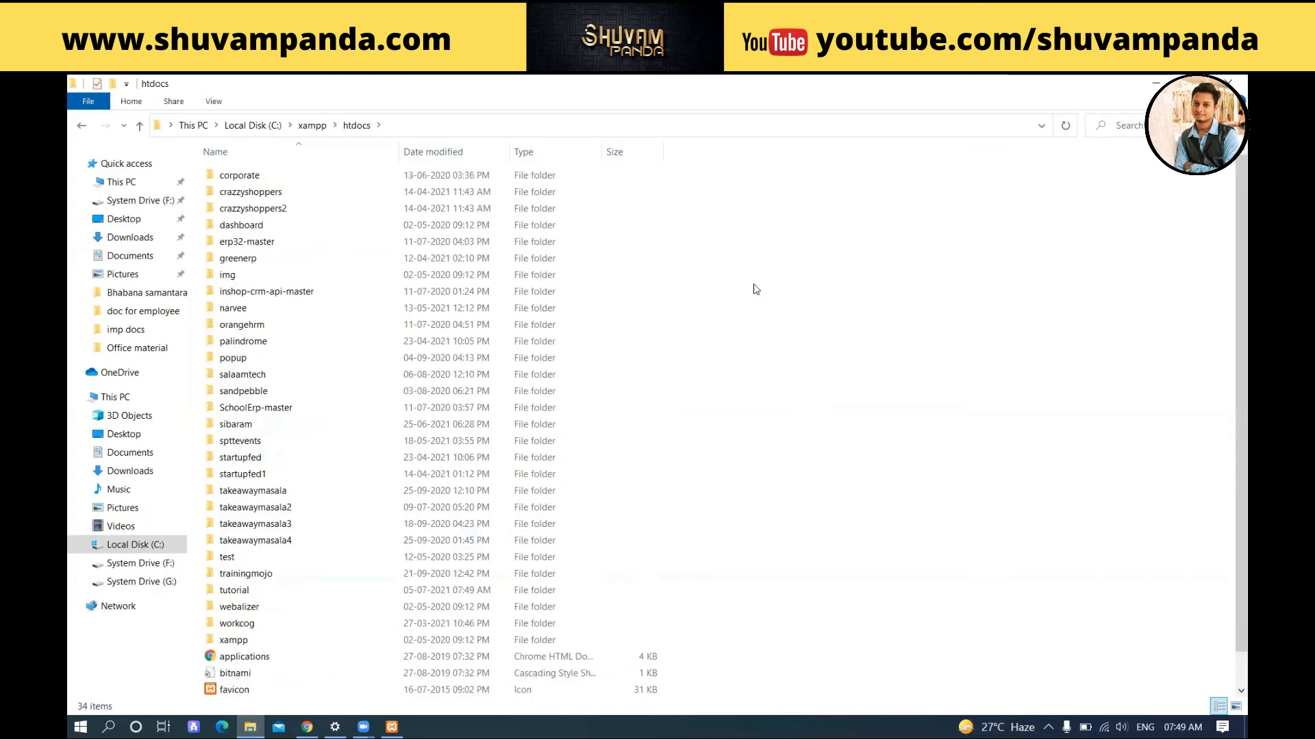
click(257, 590)
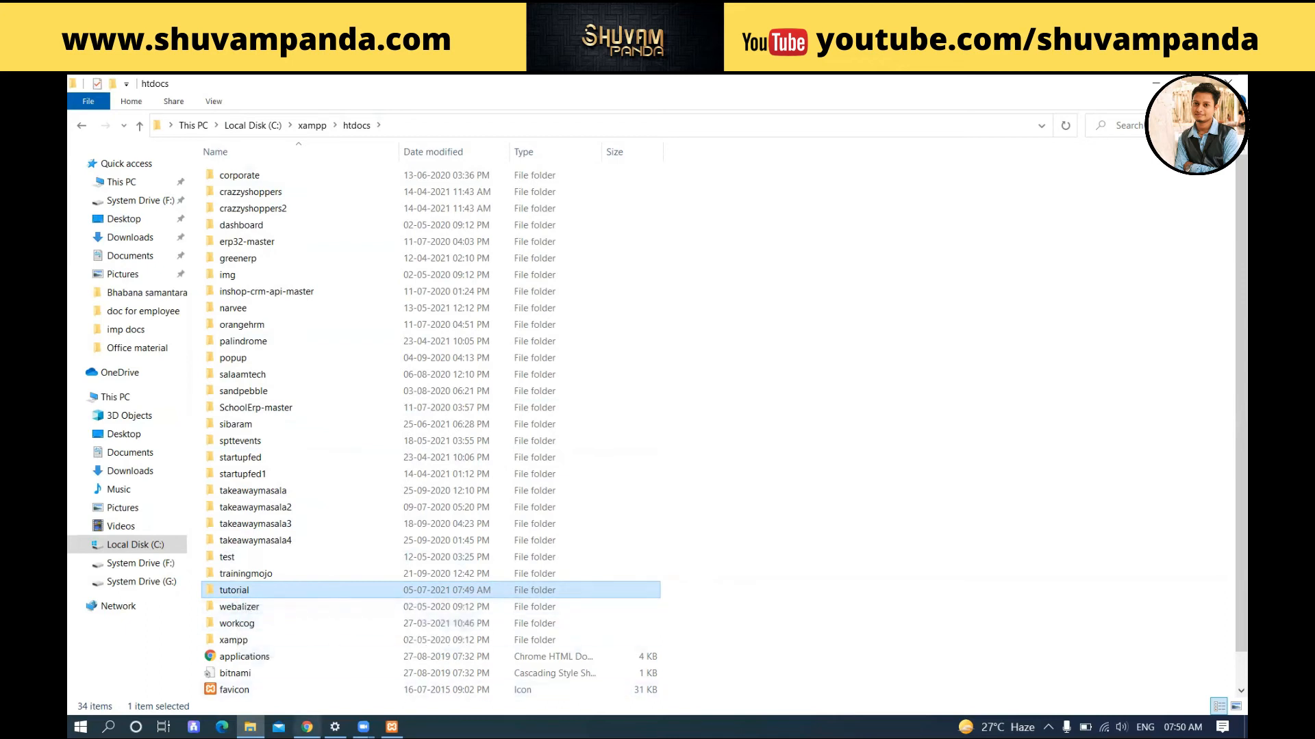
Step: Close Chrome's WordPress.org tab, leaving the apachefriends.org XAMPP download page
click(307, 727)
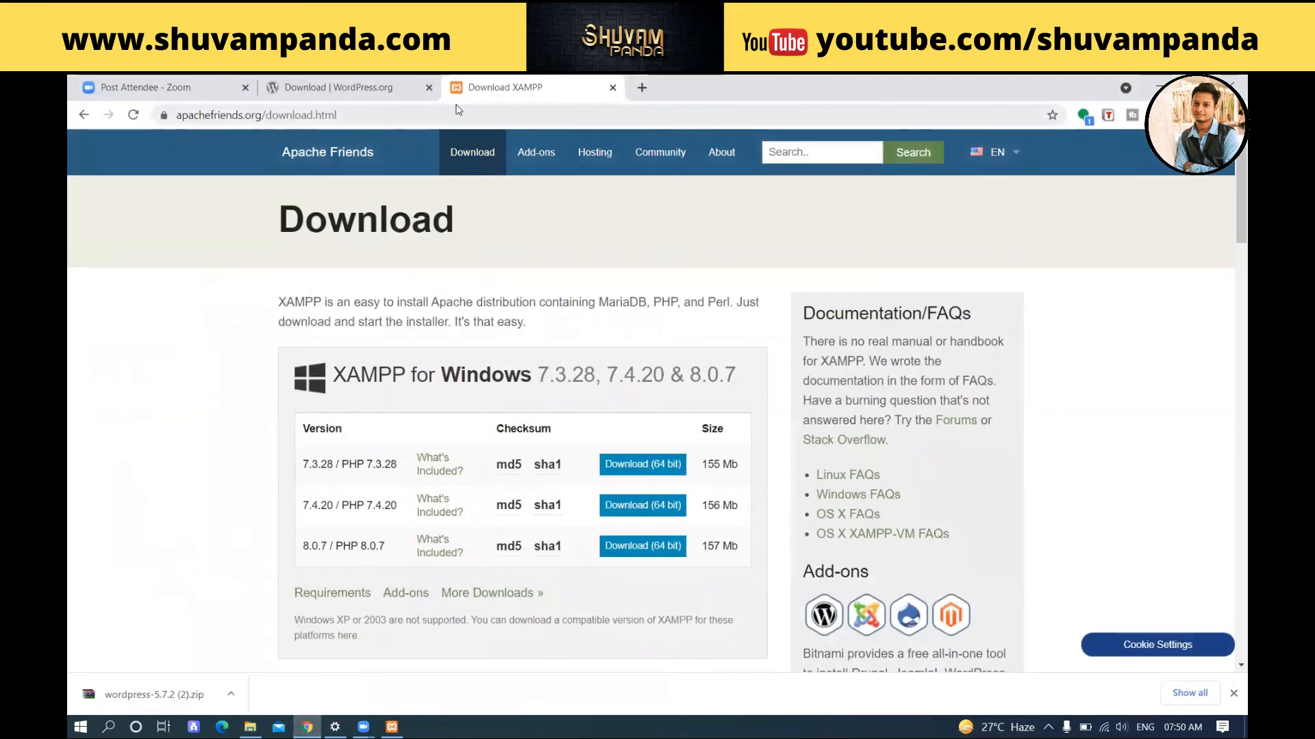
click(428, 87)
click(426, 114)
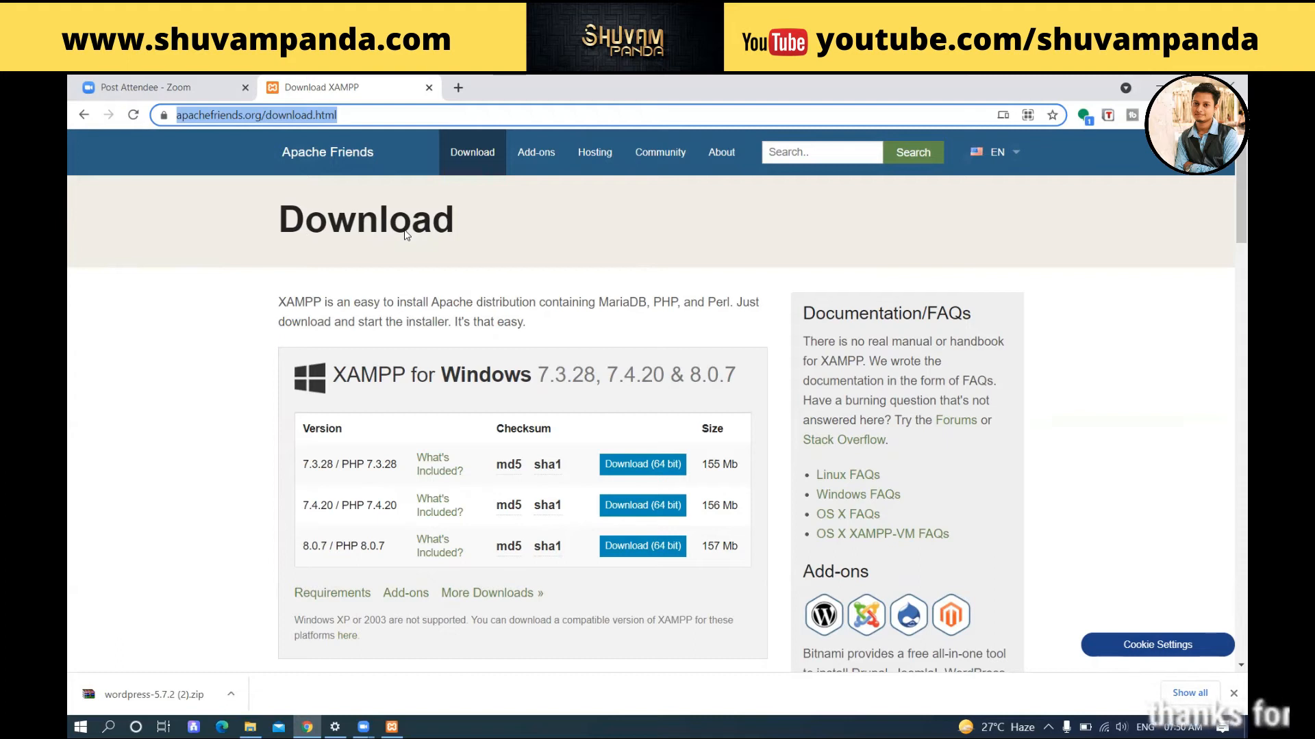
Step: Load localhost/tutorial in Chrome to begin the WordPress setup
text(localhost)
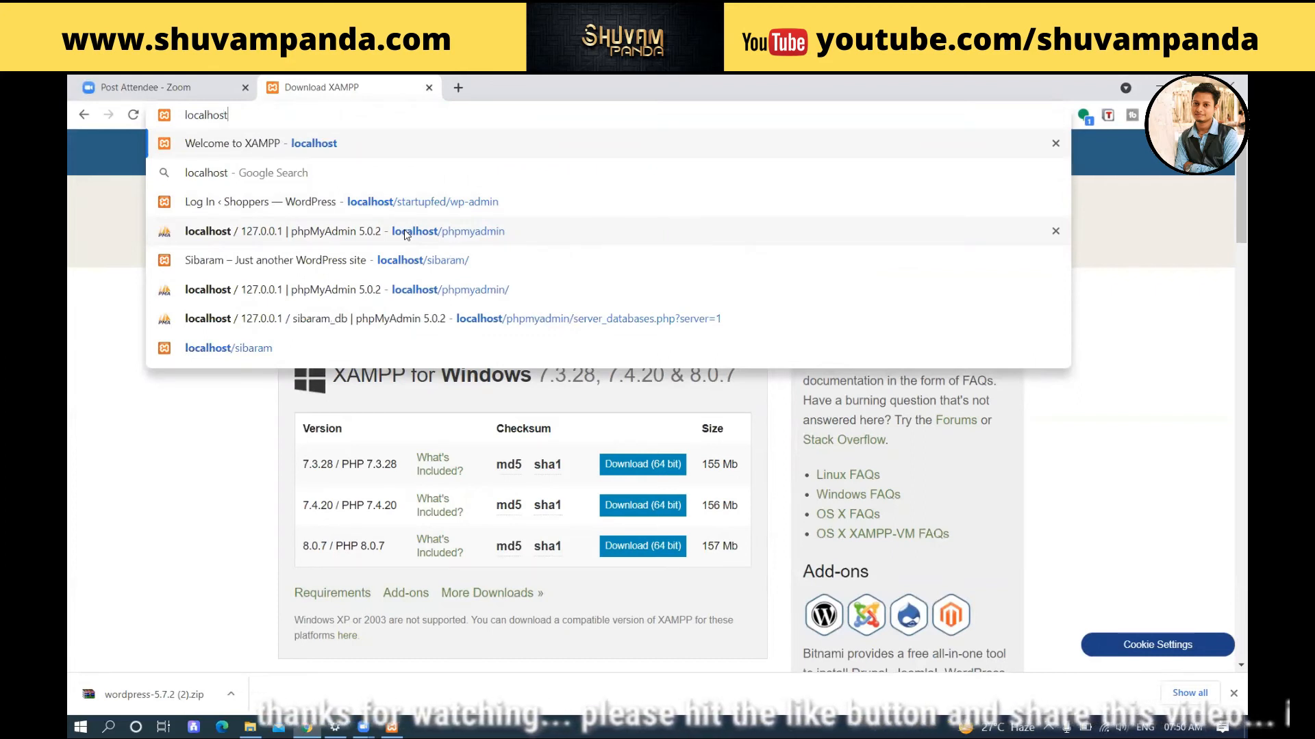
text(/)
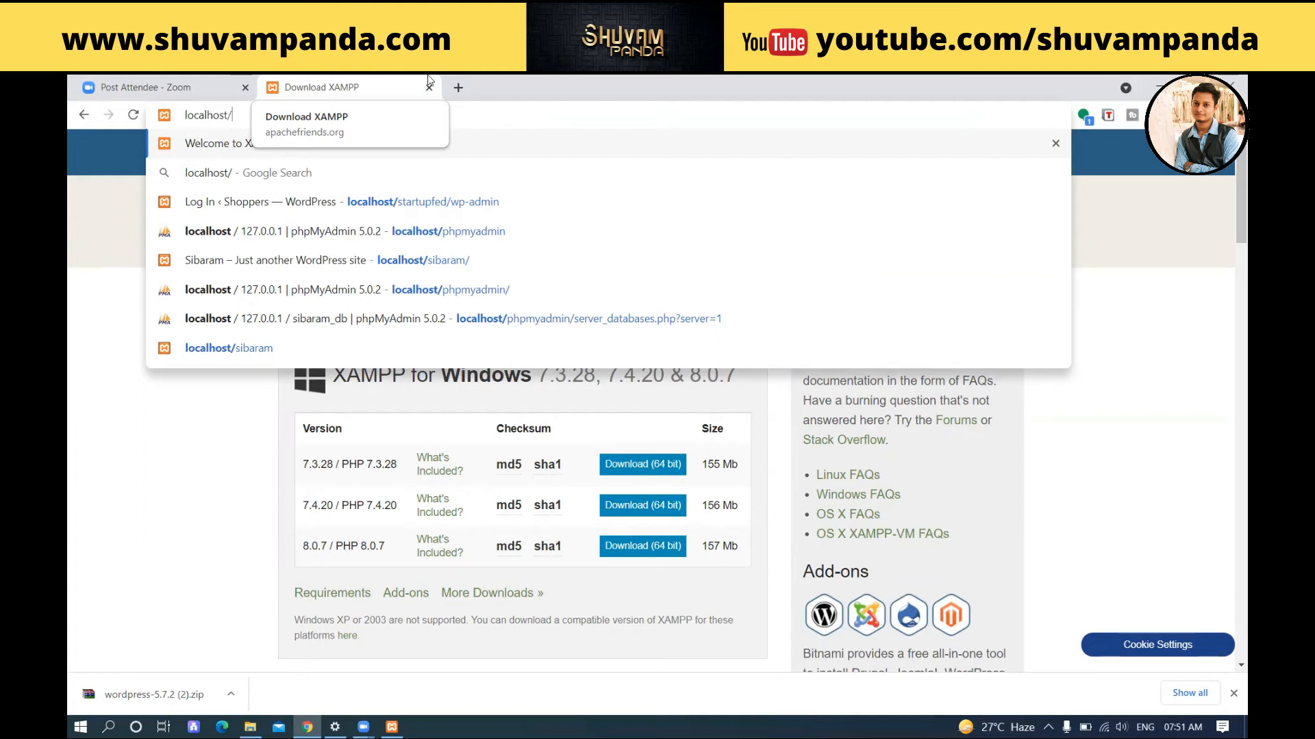
text(tutorial)
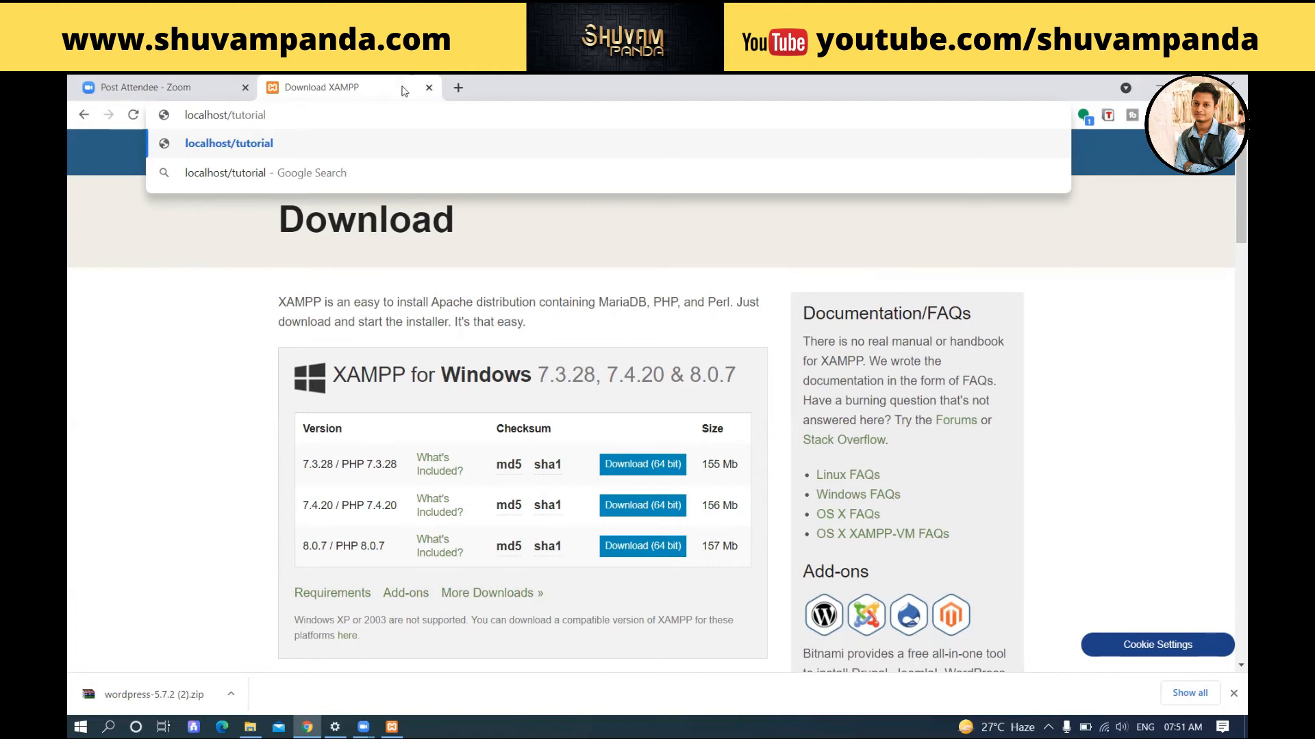
double_click(234, 115)
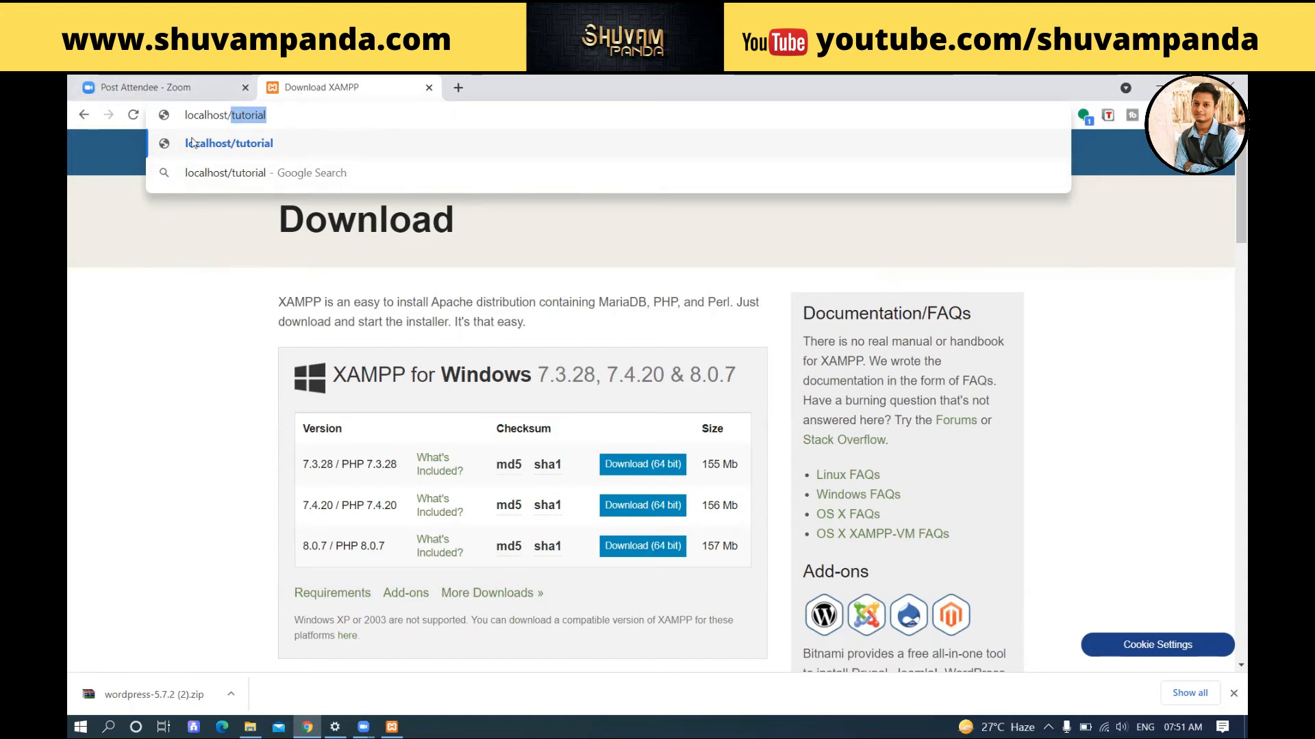
click(320, 113)
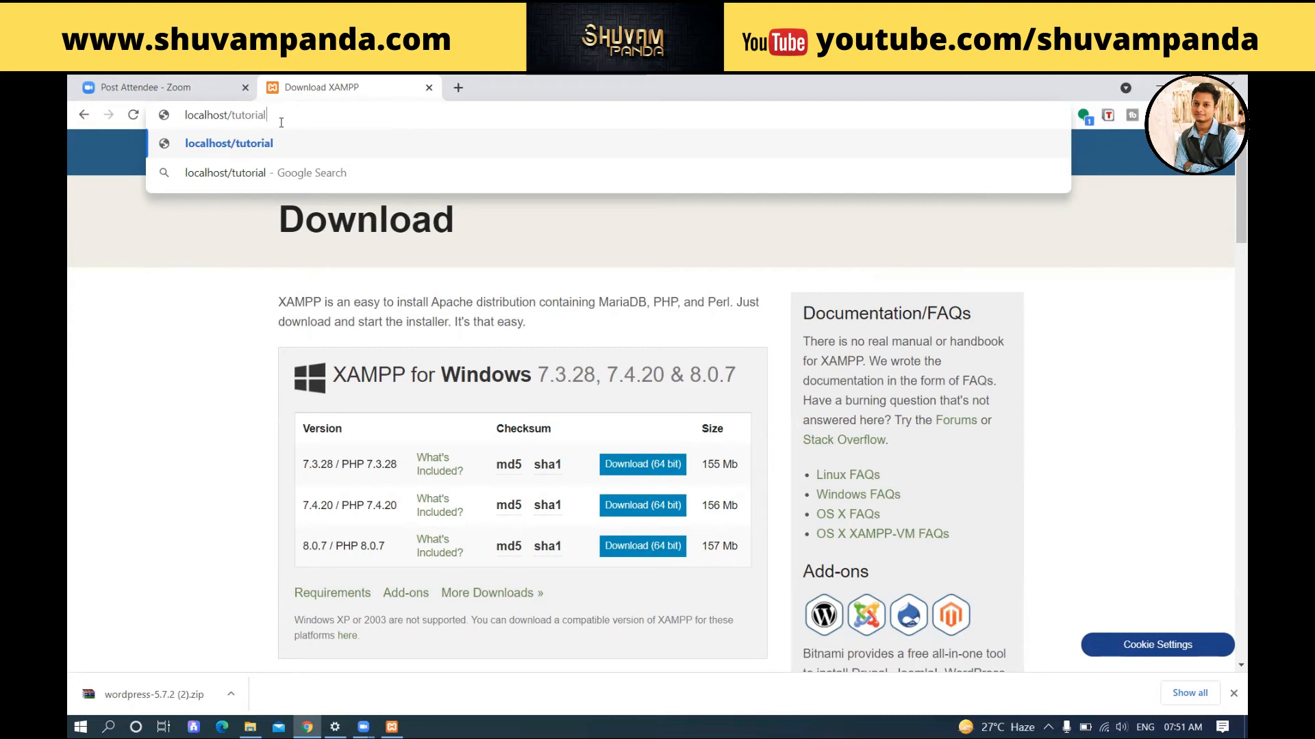
key(Return)
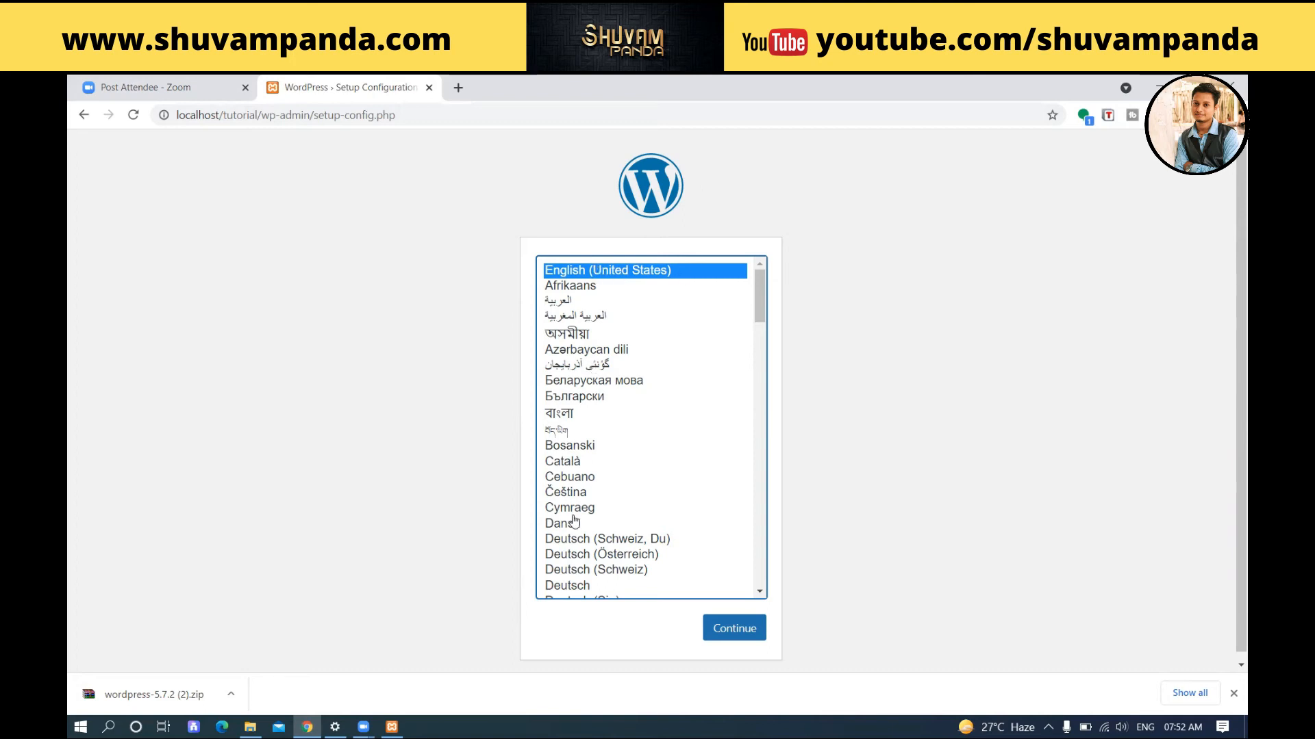
Step: Keep English (United States) as the setup language and continue
scroll(611, 443, down, 8)
scroll(611, 443, down, 4)
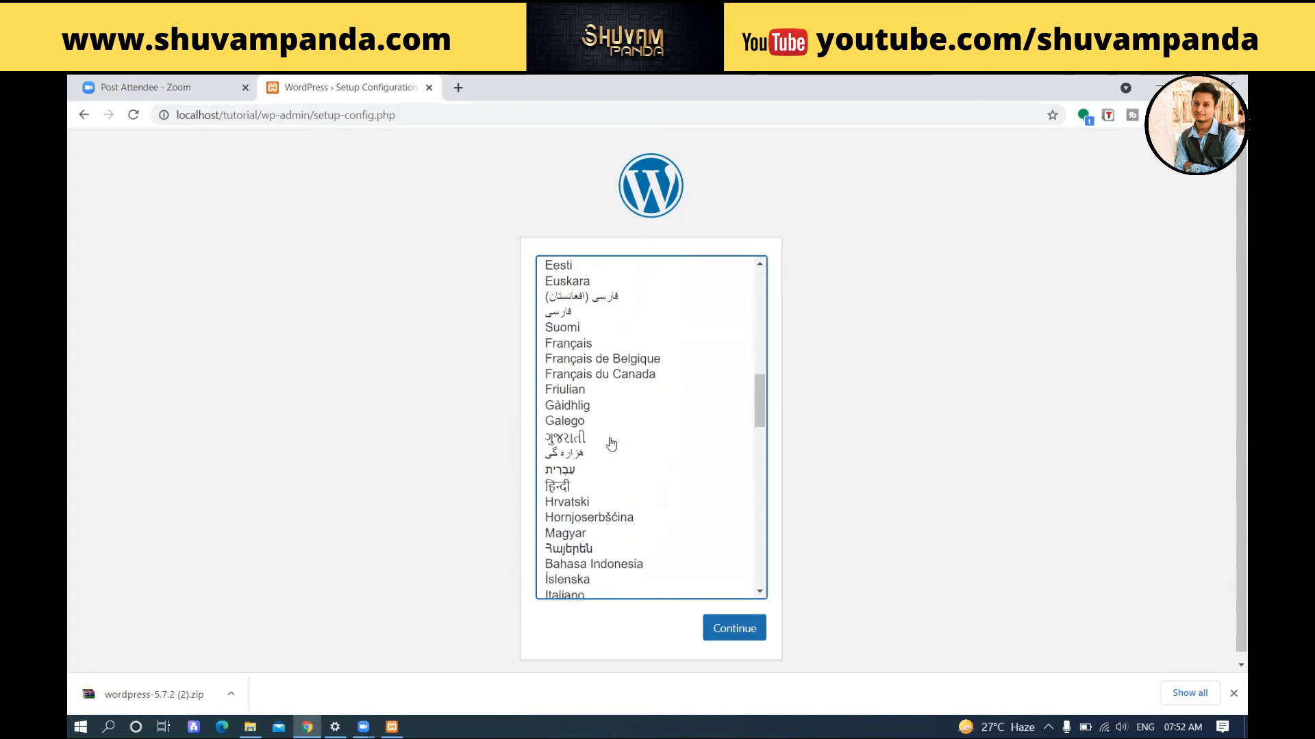
scroll(612, 443, down, 2)
scroll(610, 432, up, 2)
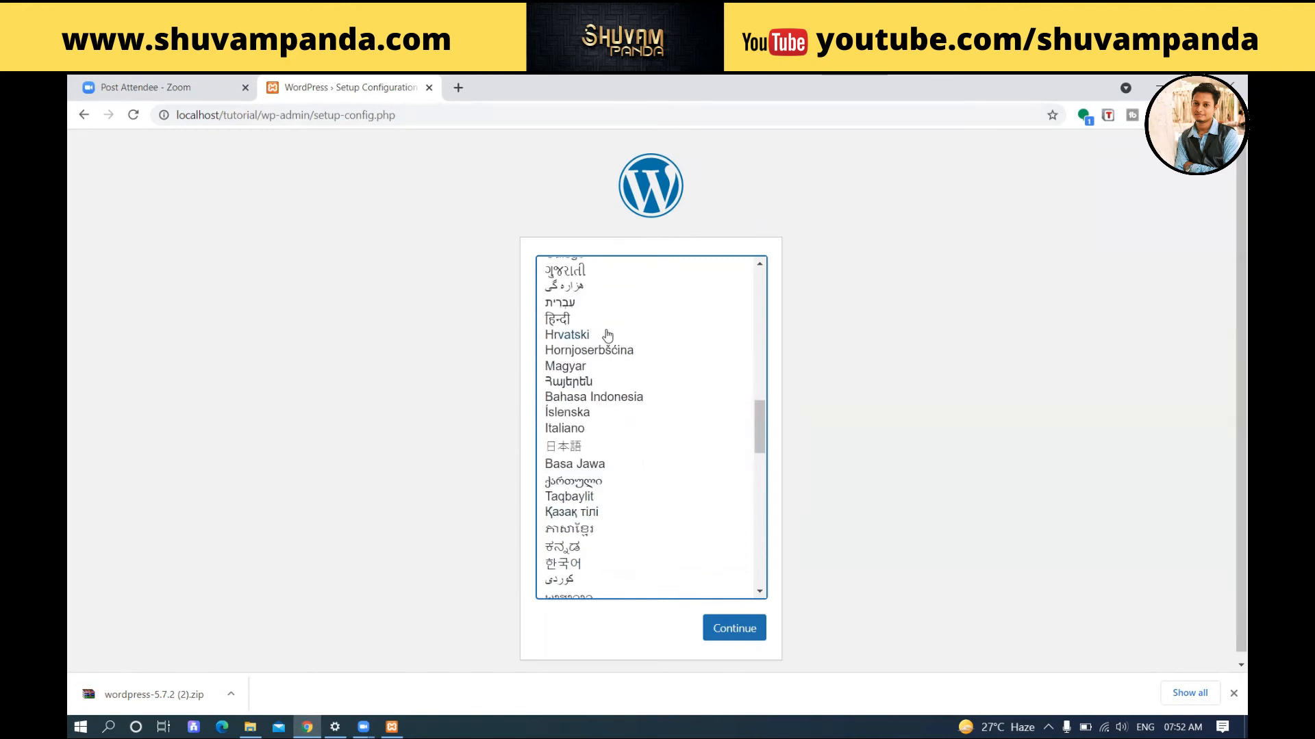
scroll(607, 336, down, 20)
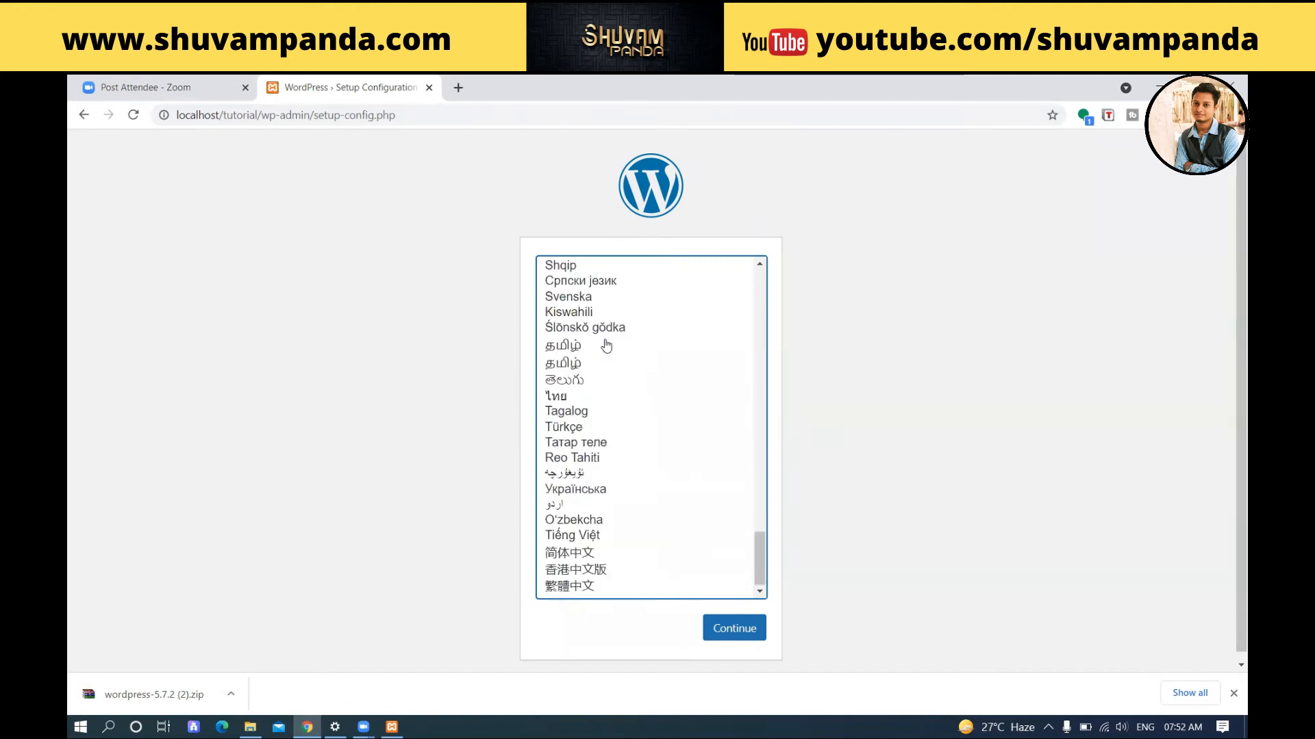
scroll(609, 357, up, 7)
scroll(624, 390, up, 10)
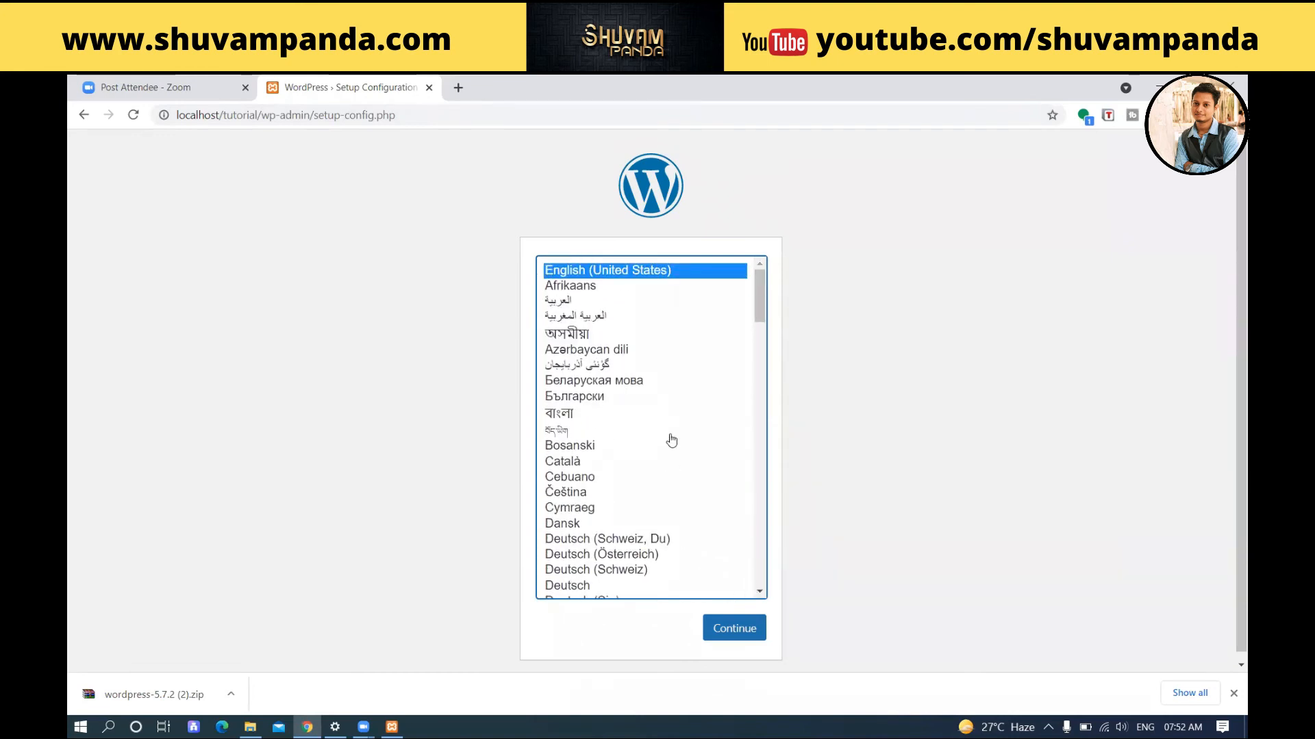
click(730, 636)
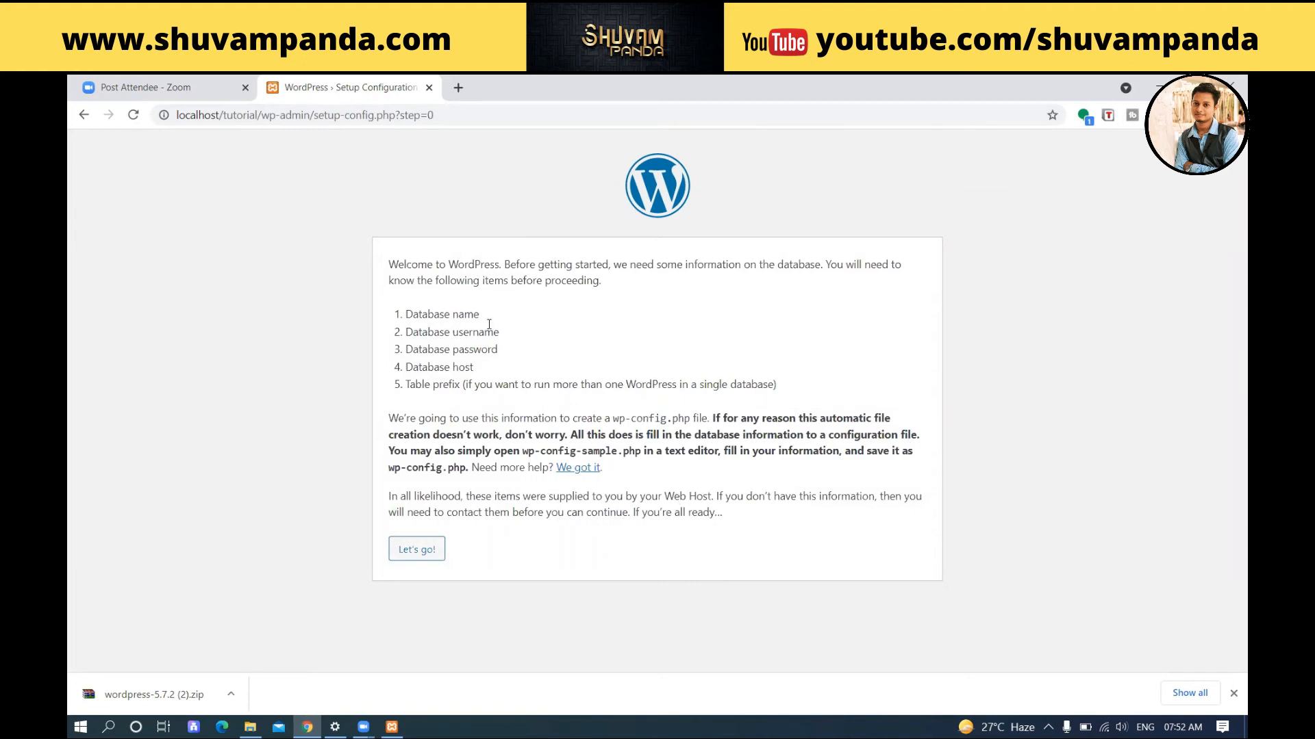
Step: Review the required database details, then proceed with "Let's go!" to the connection form
double_click(391, 264)
drag(504, 266, 541, 286)
drag(397, 315, 493, 317)
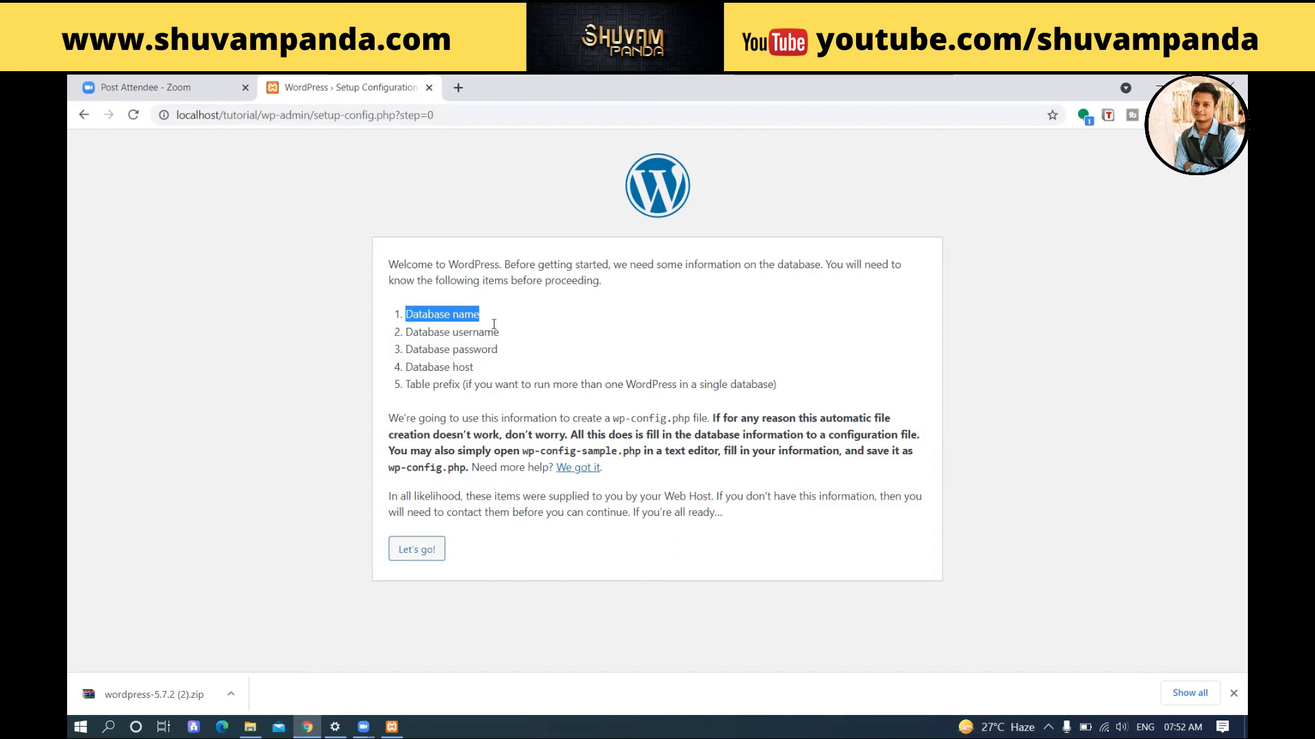
click(412, 313)
drag(407, 313, 787, 392)
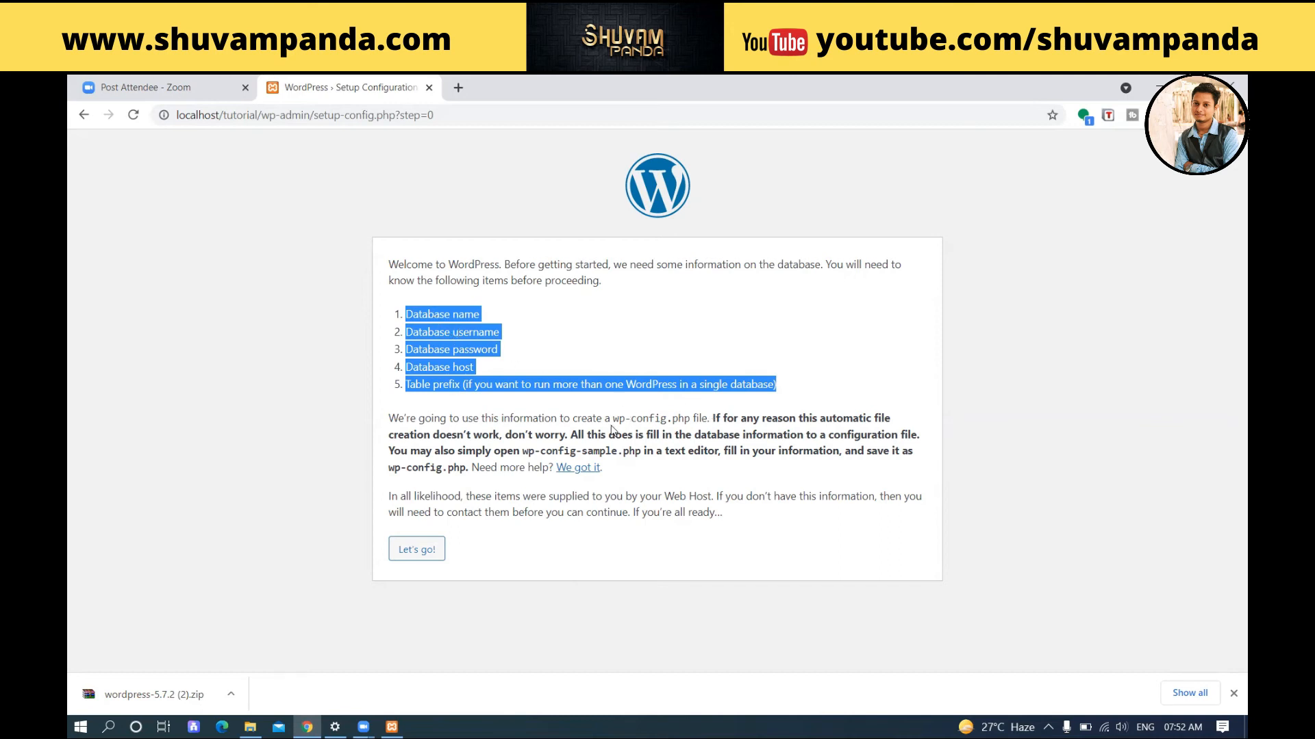
drag(613, 418, 691, 422)
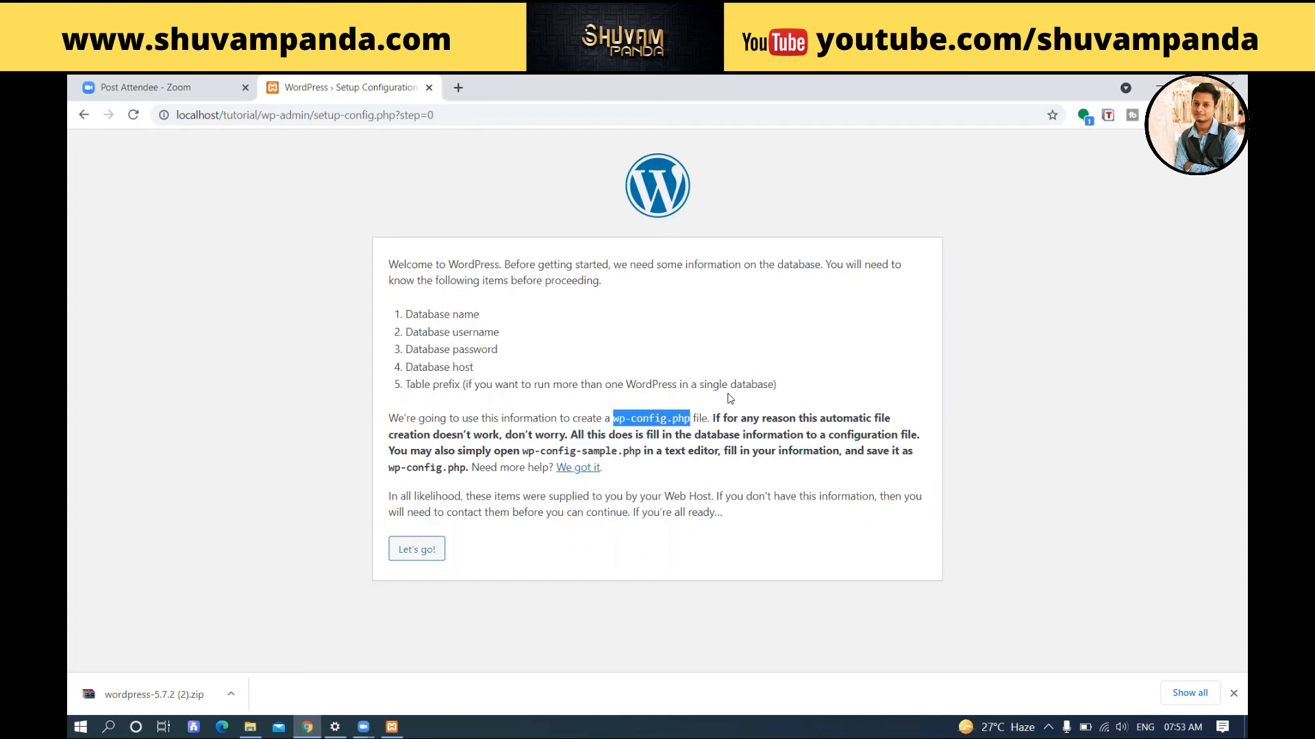
click(415, 549)
click(1233, 693)
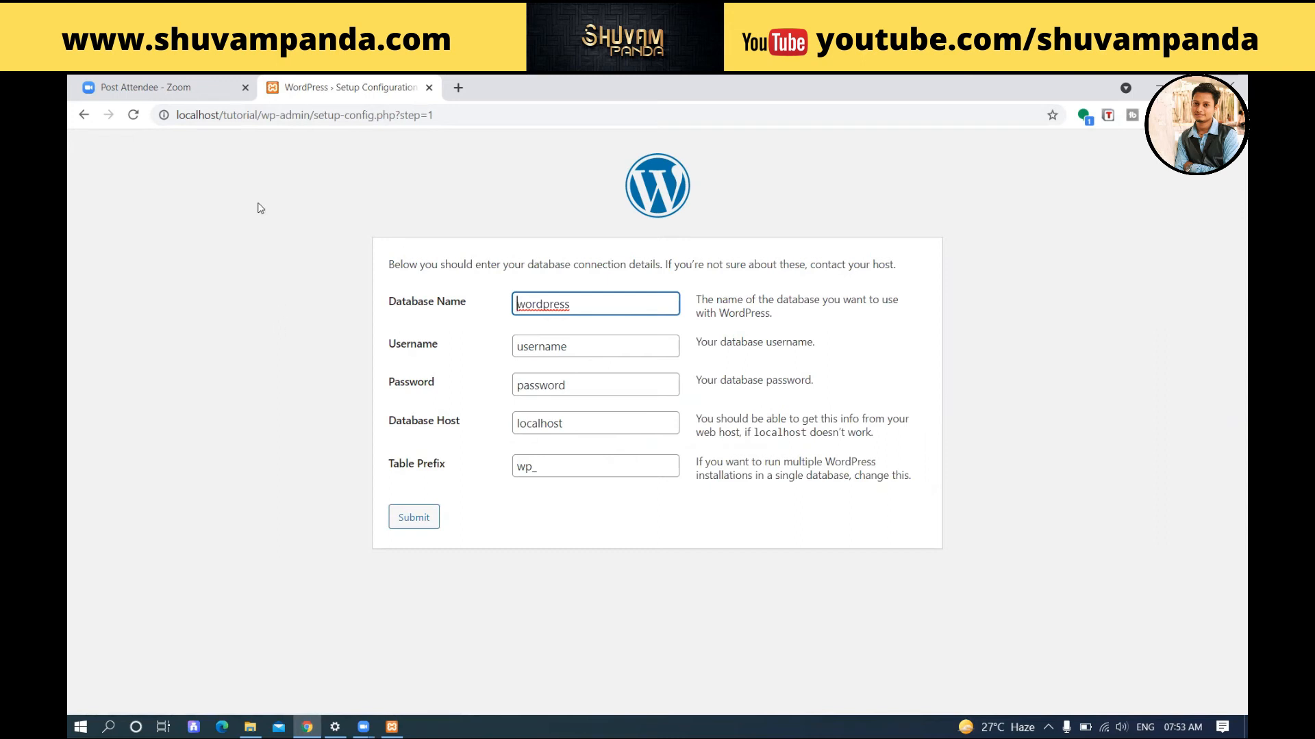
Step: Set the Database Name to tutorial_db
drag(223, 116, 260, 113)
key(ctrl+c)
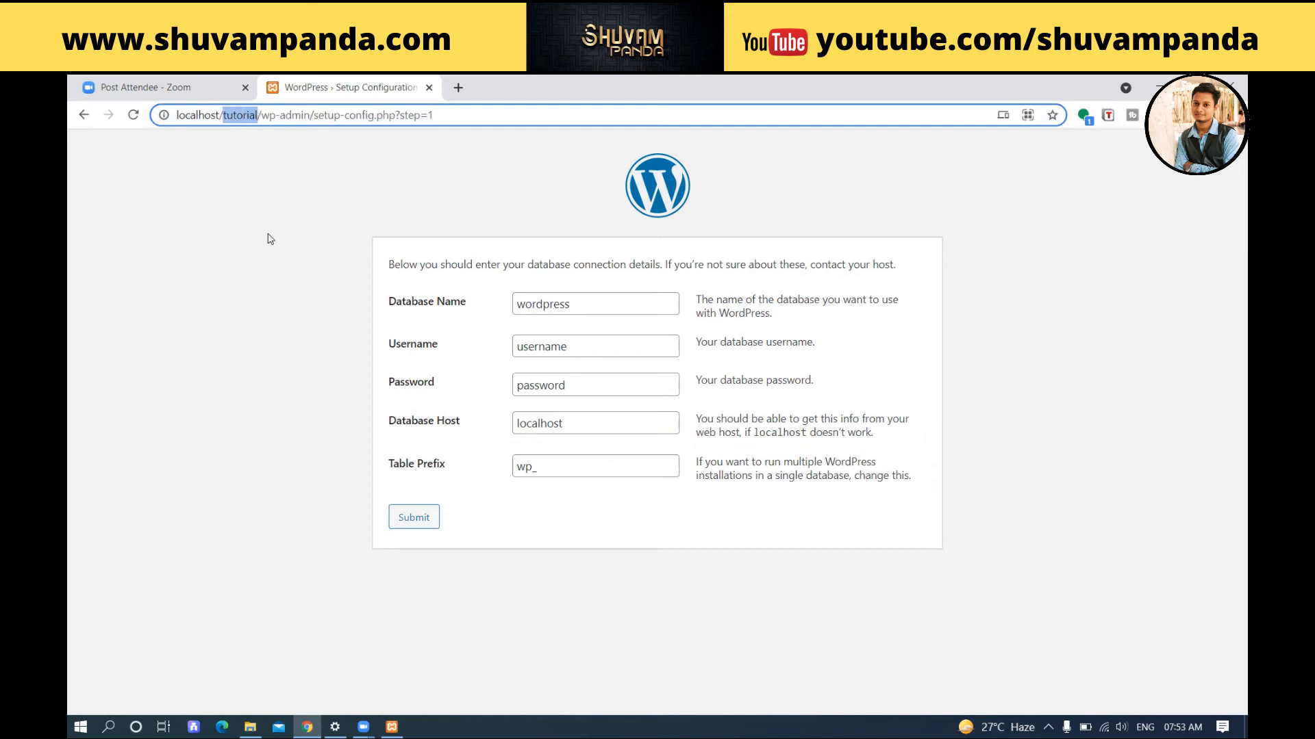
double_click(569, 304)
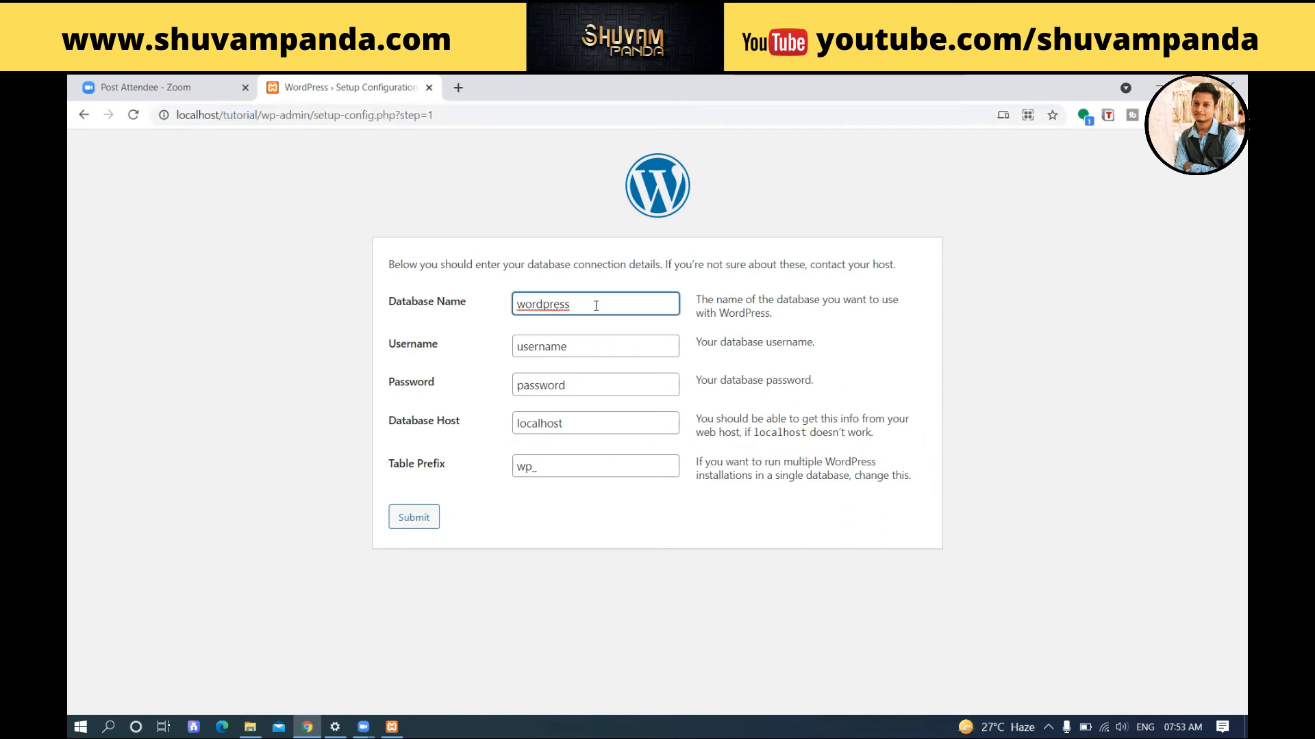
key(ctrl+v)
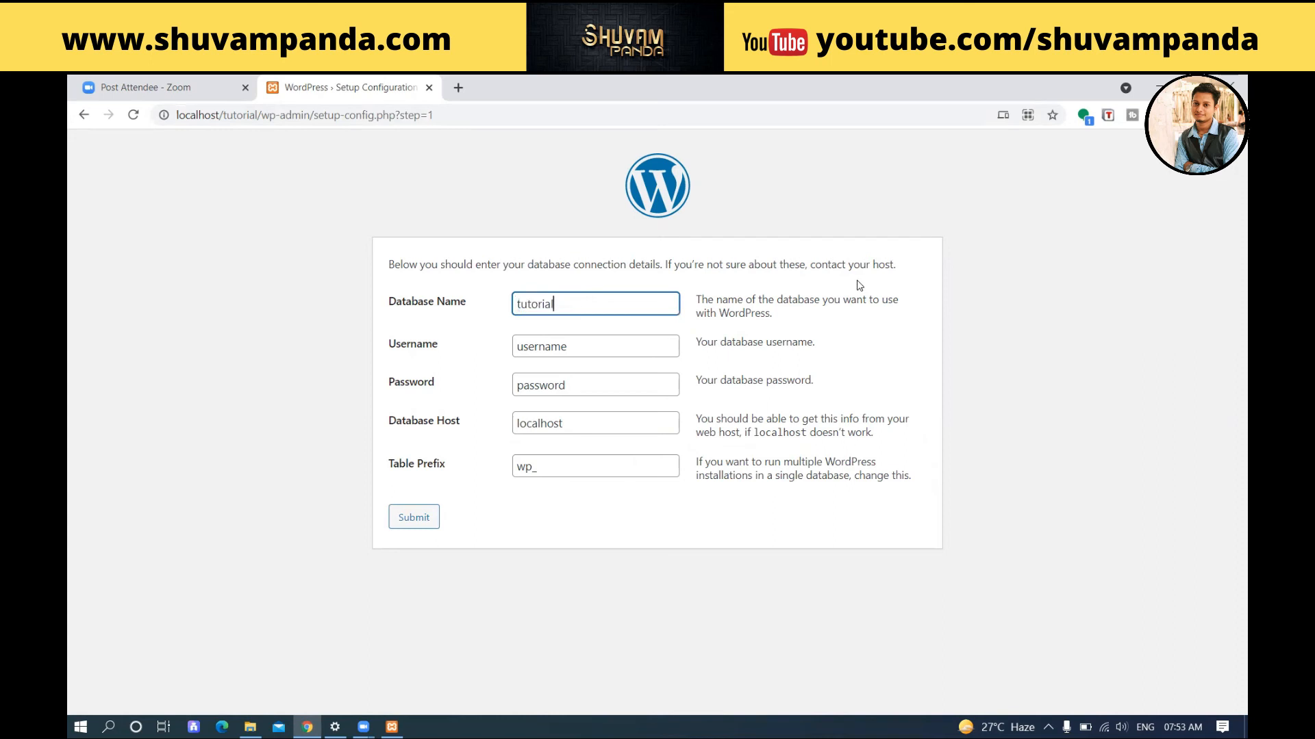
text(_db)
drag(602, 304, 435, 293)
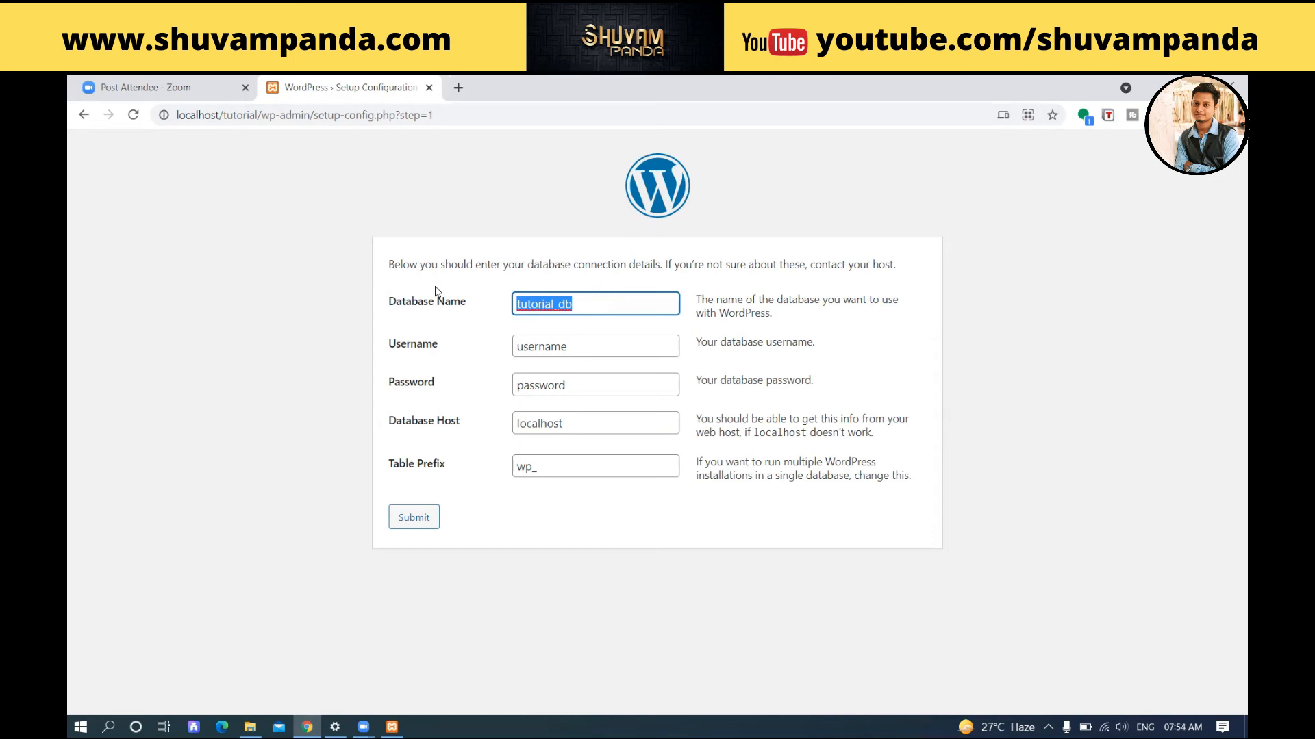
Step: Set Username to root, leave Password empty, and submit the form
click(400, 332)
double_click(589, 346)
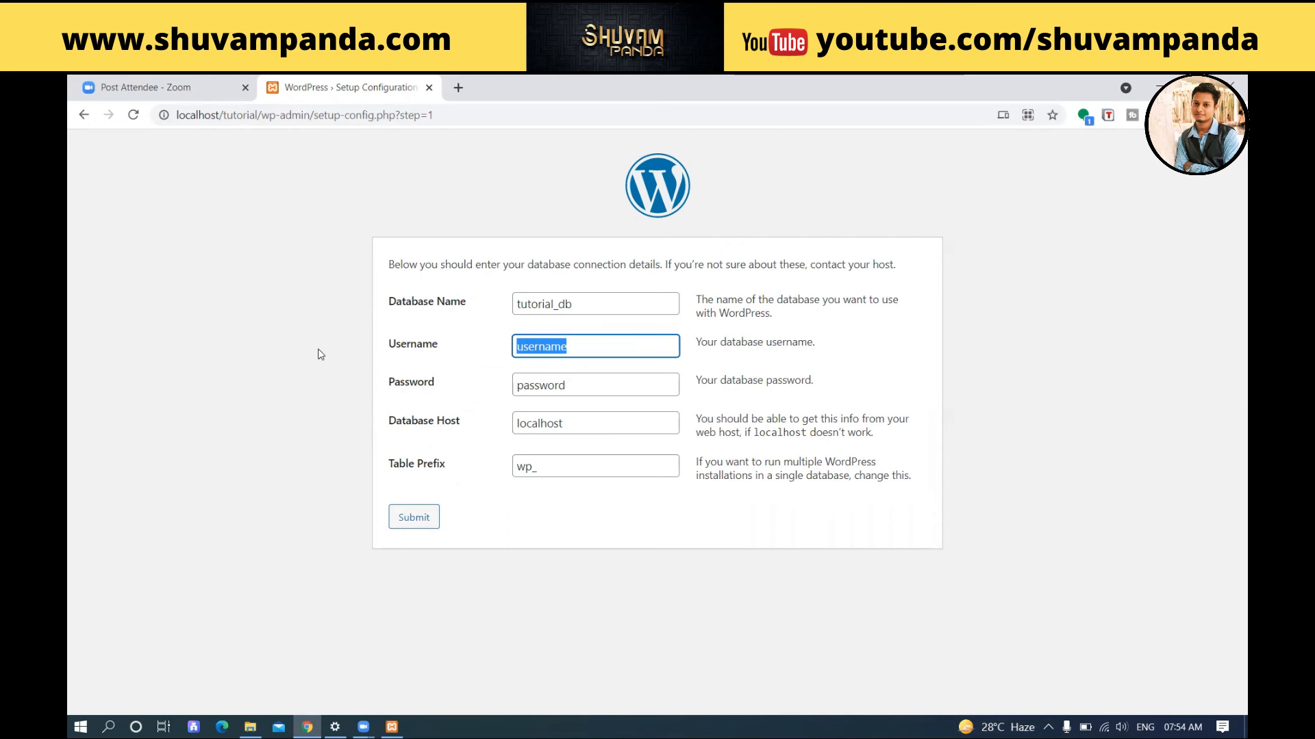
text(root)
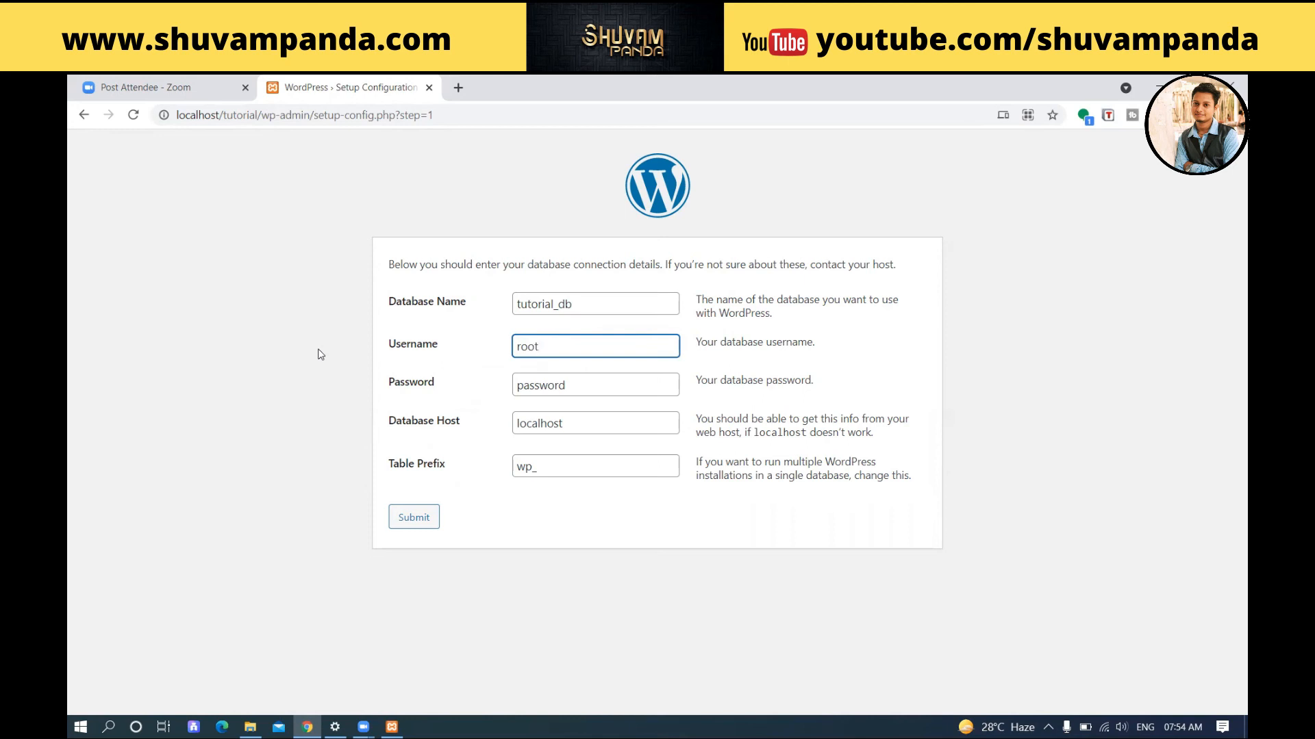
double_click(594, 384)
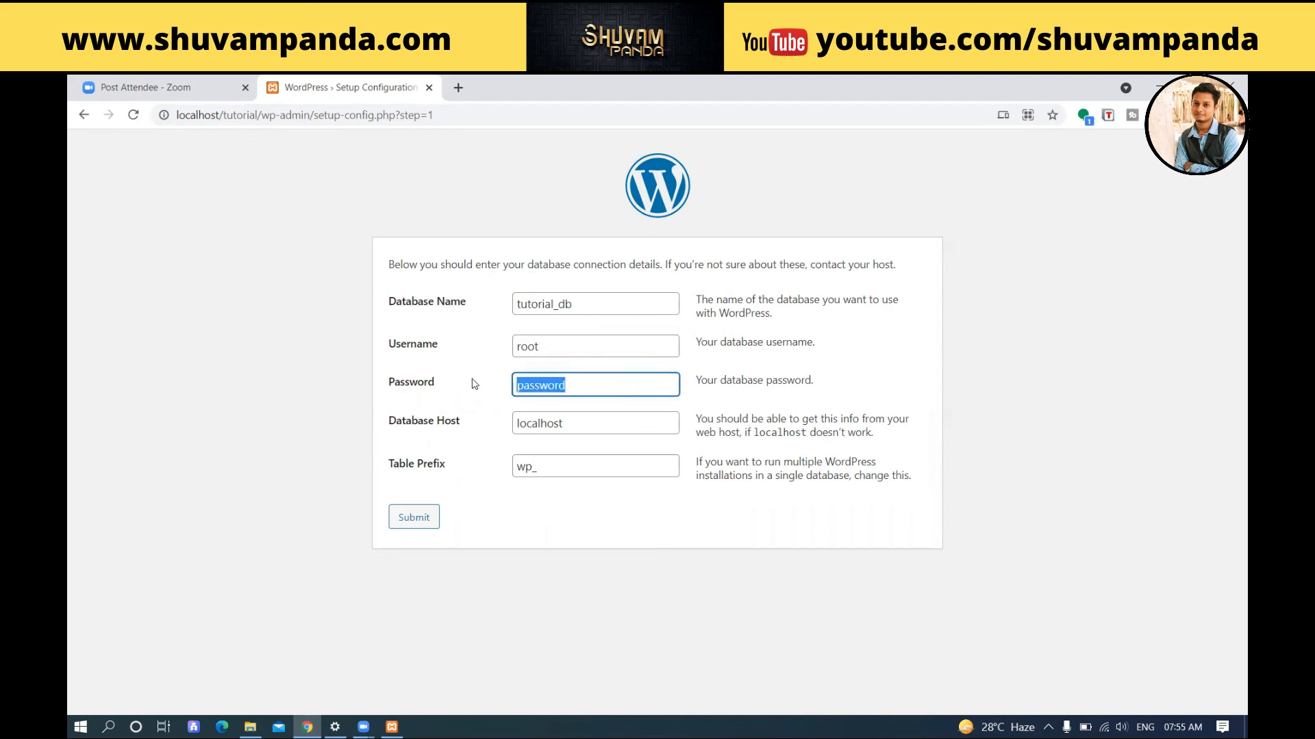
key(BackSpace)
click(423, 421)
click(463, 370)
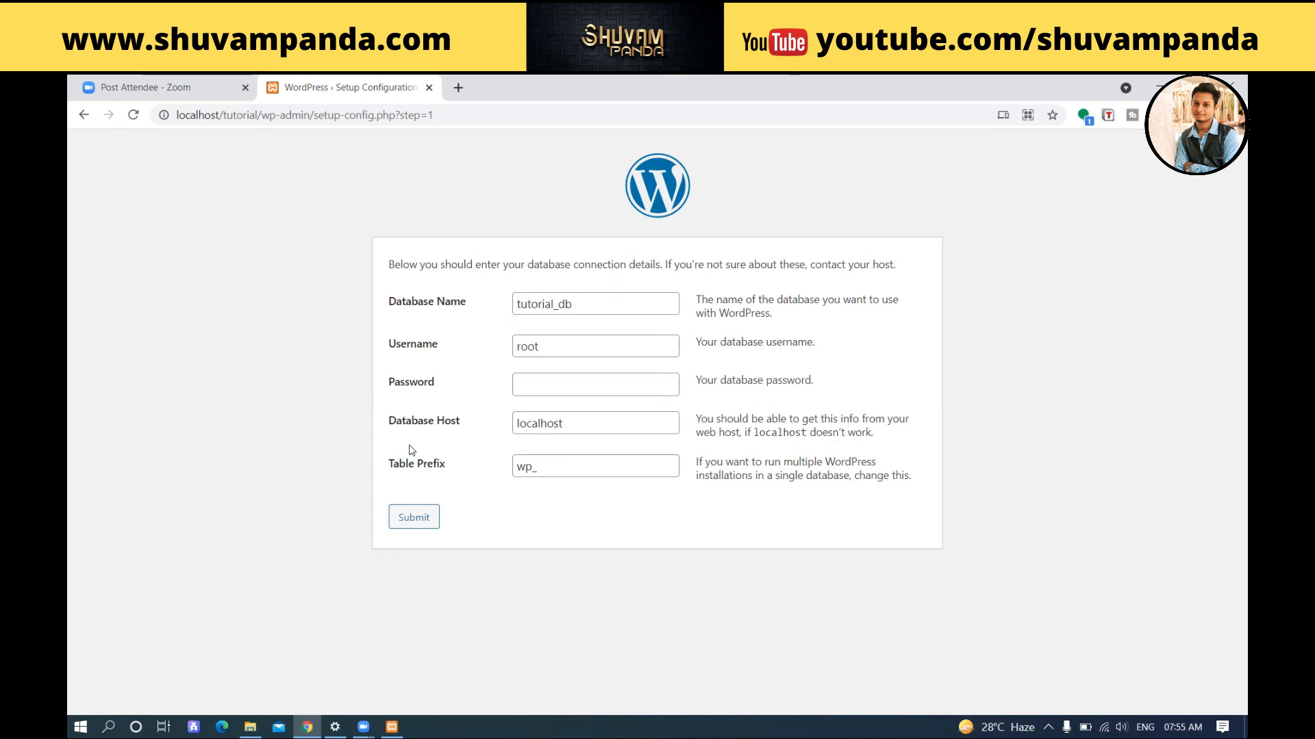
click(432, 522)
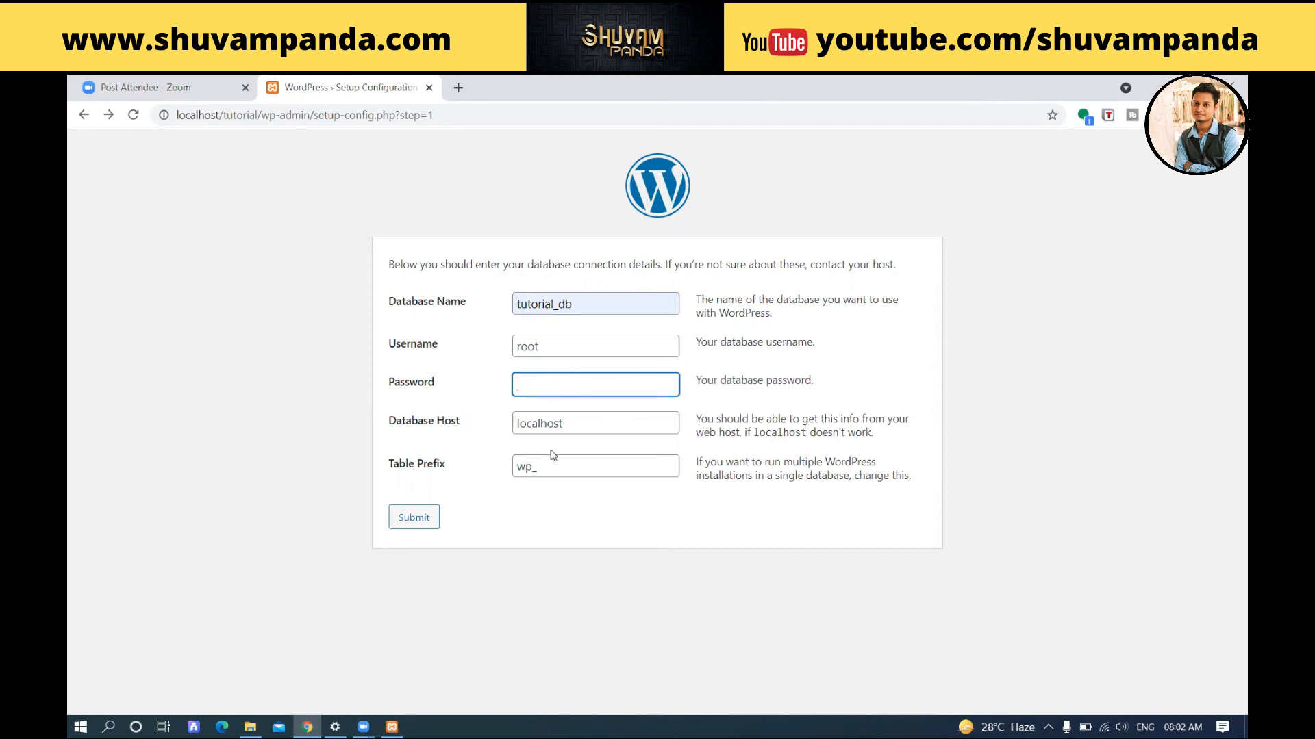
Step: Open phpMyAdmin at localhost/phpmyadmin through the MySQL row's Admin button in XAMPP
click(392, 727)
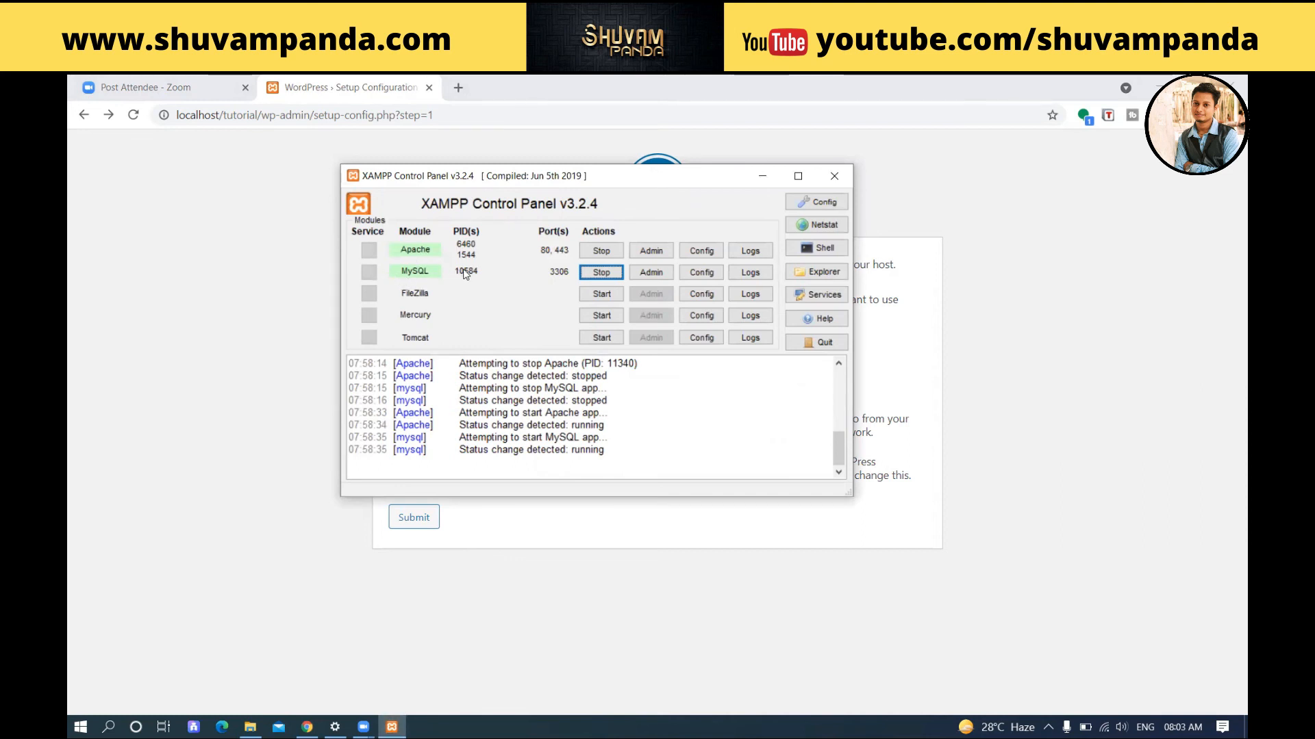
click(648, 274)
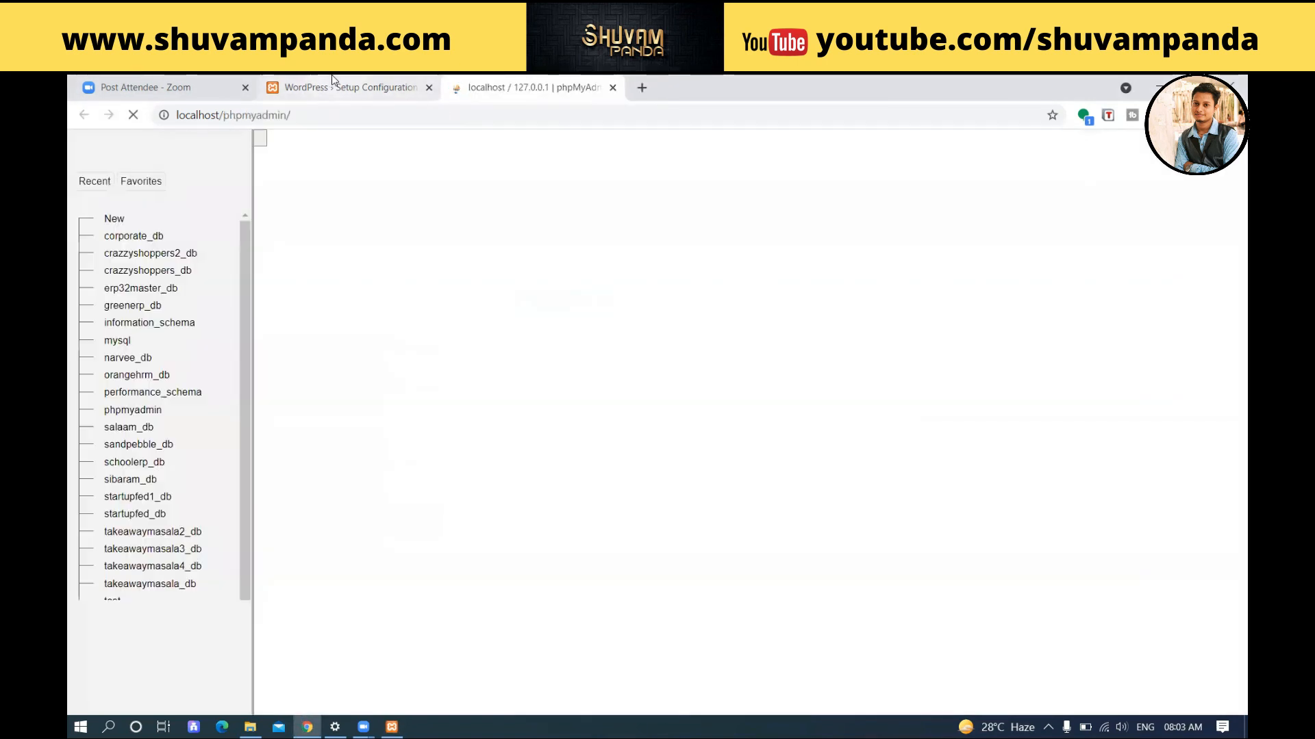
click(345, 87)
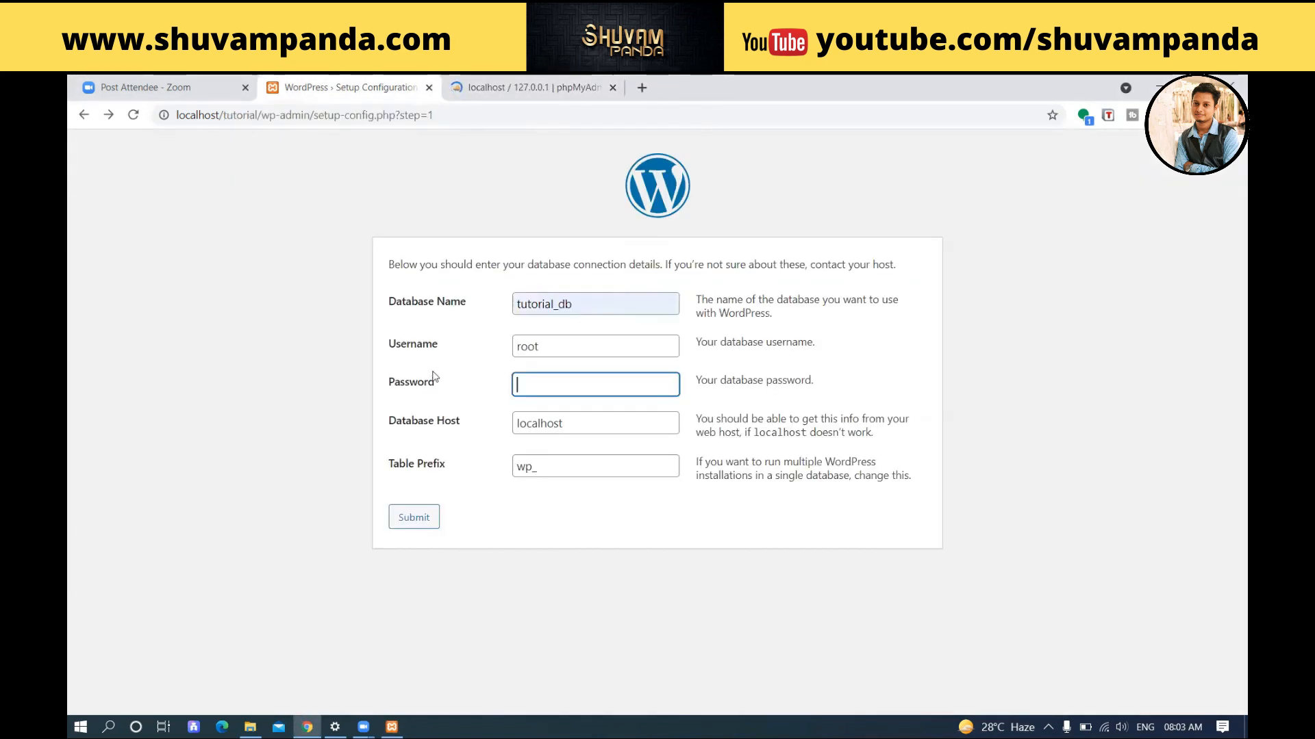
drag(599, 304, 350, 389)
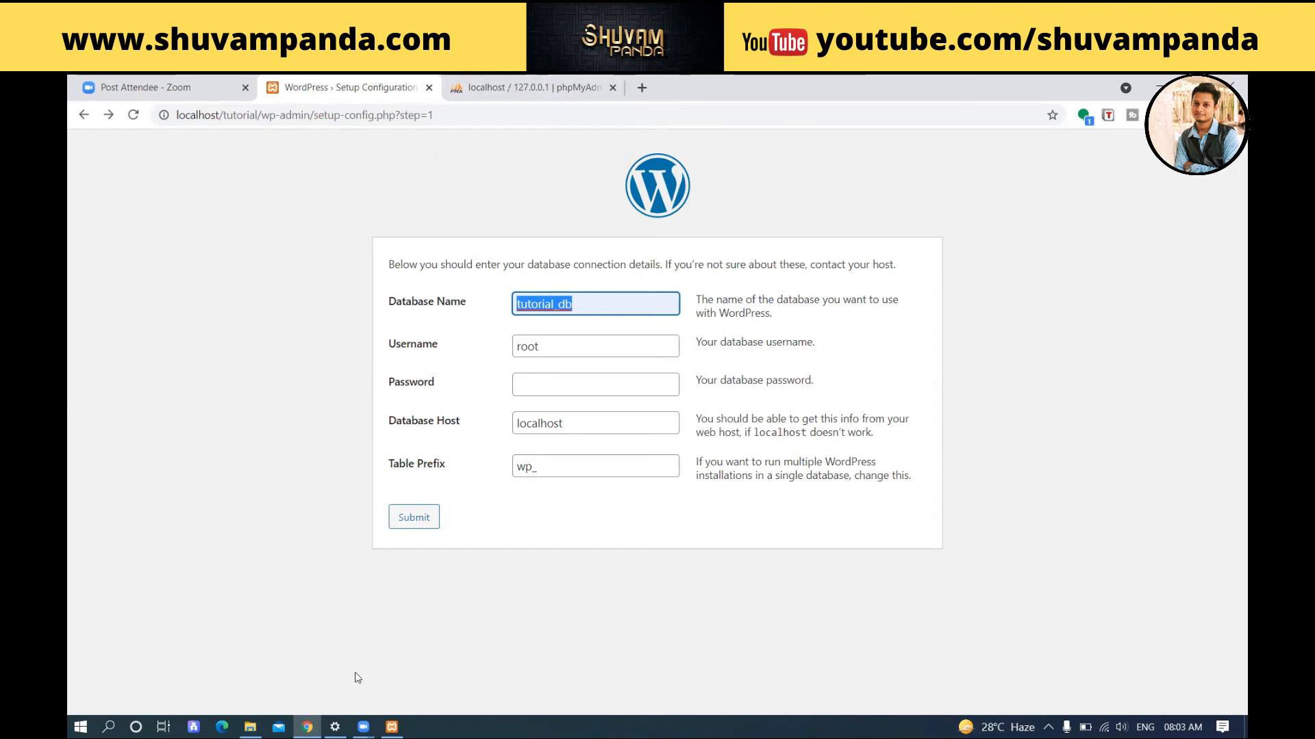
click(391, 727)
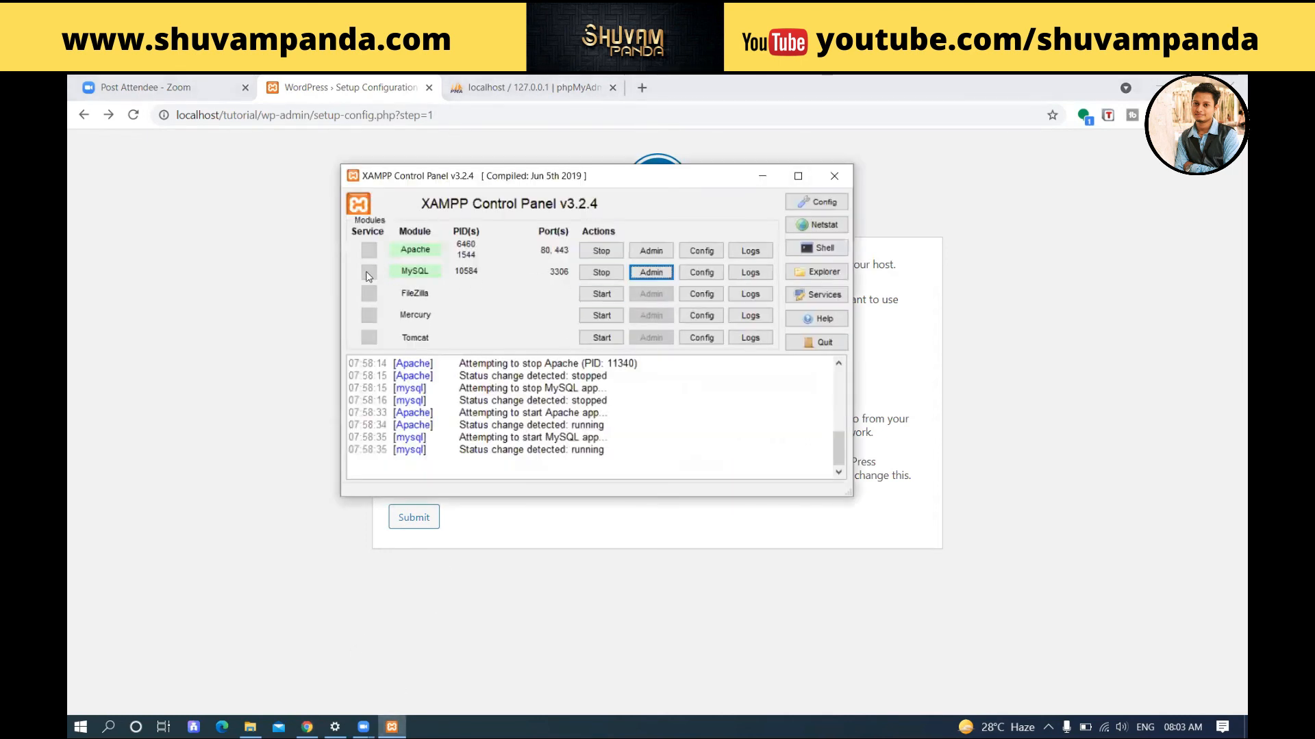
click(654, 272)
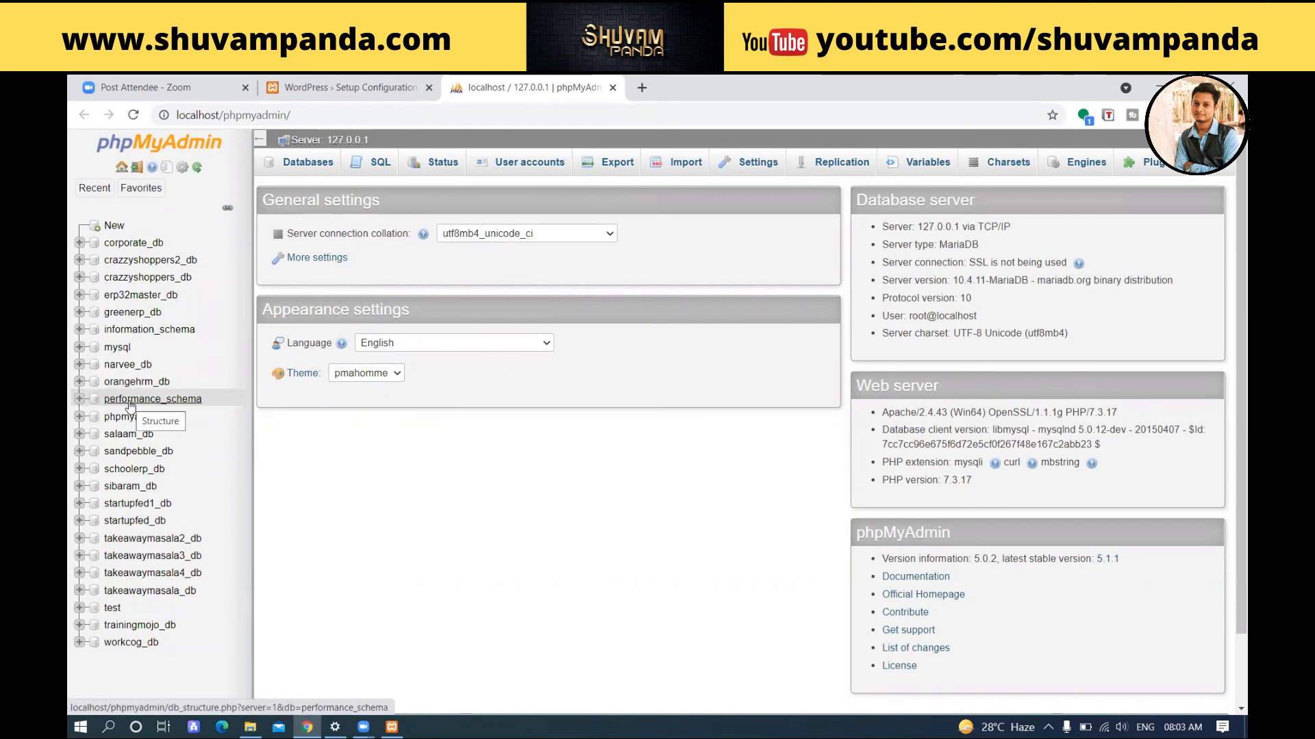
Step: Check the database name on the WordPress form and reopen phpMyAdmin's new-database page
click(113, 225)
click(330, 81)
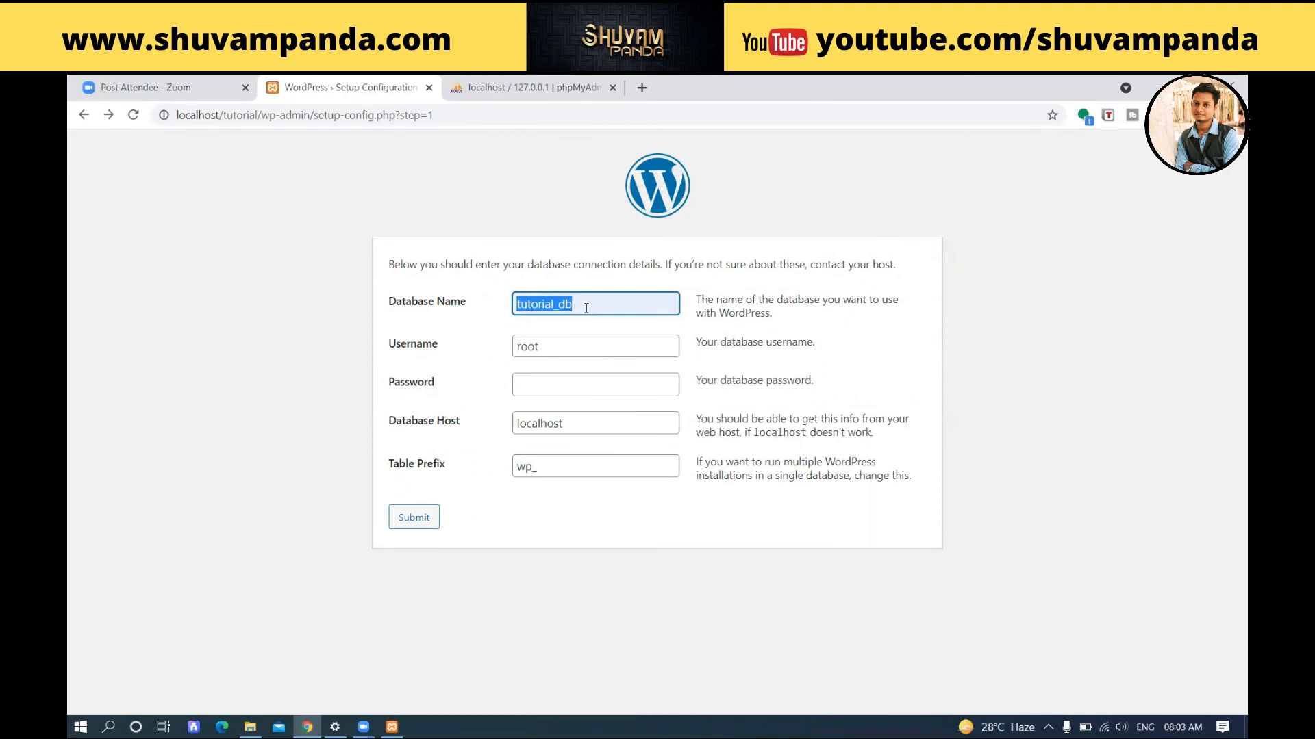
click(537, 92)
click(347, 278)
click(113, 228)
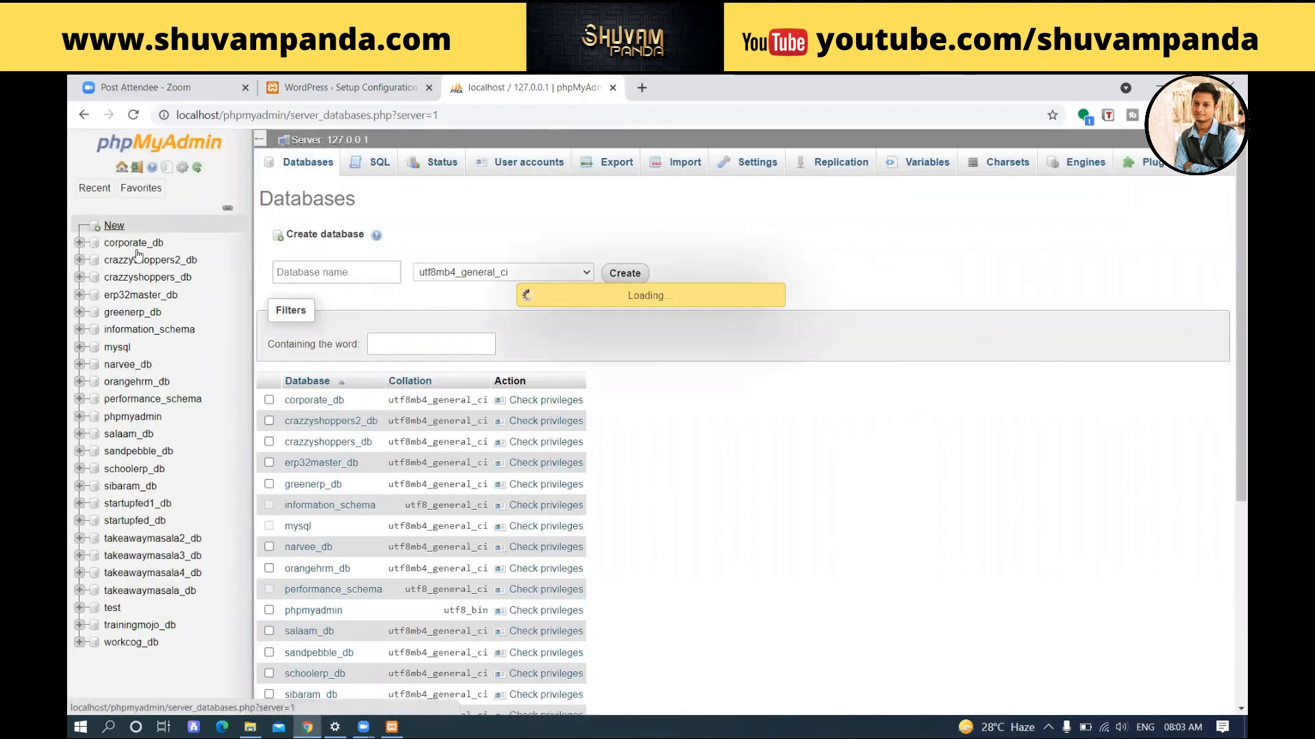
Step: Create the tutorial_db database, then return to the WordPress connection form
click(311, 273)
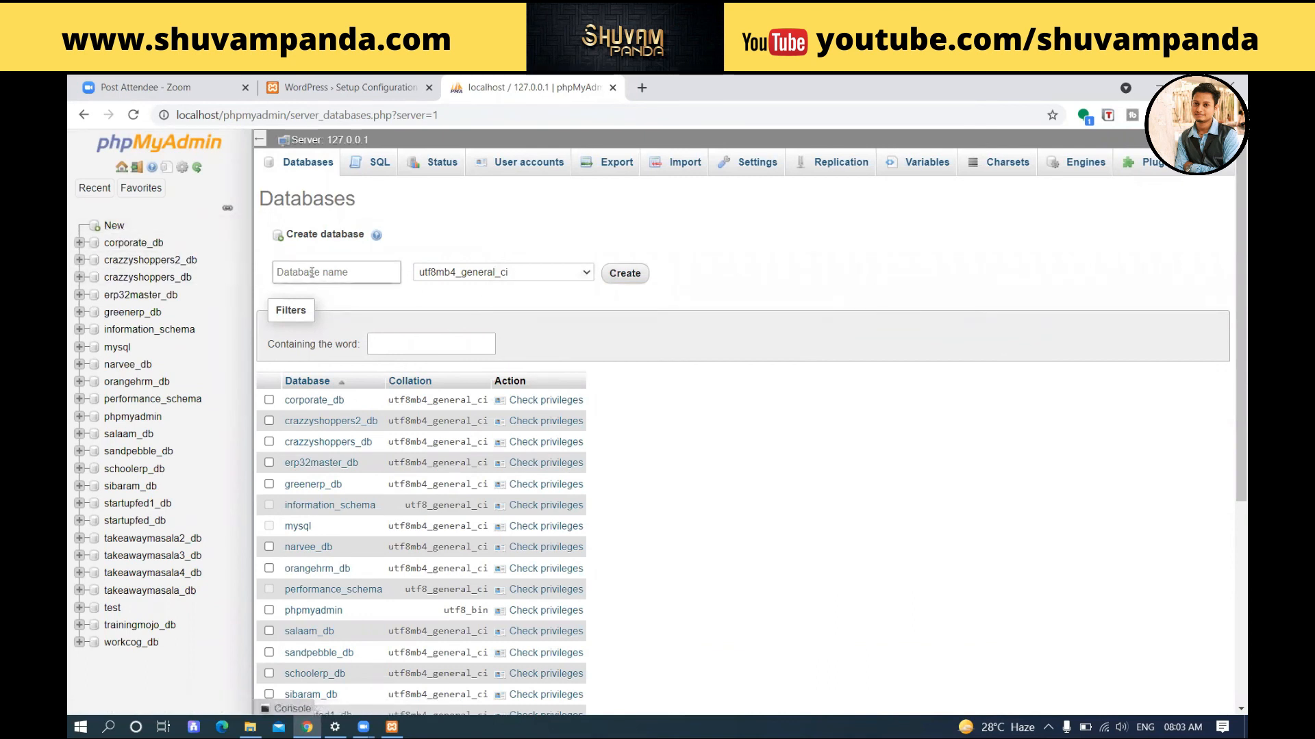
text(tutorial_db)
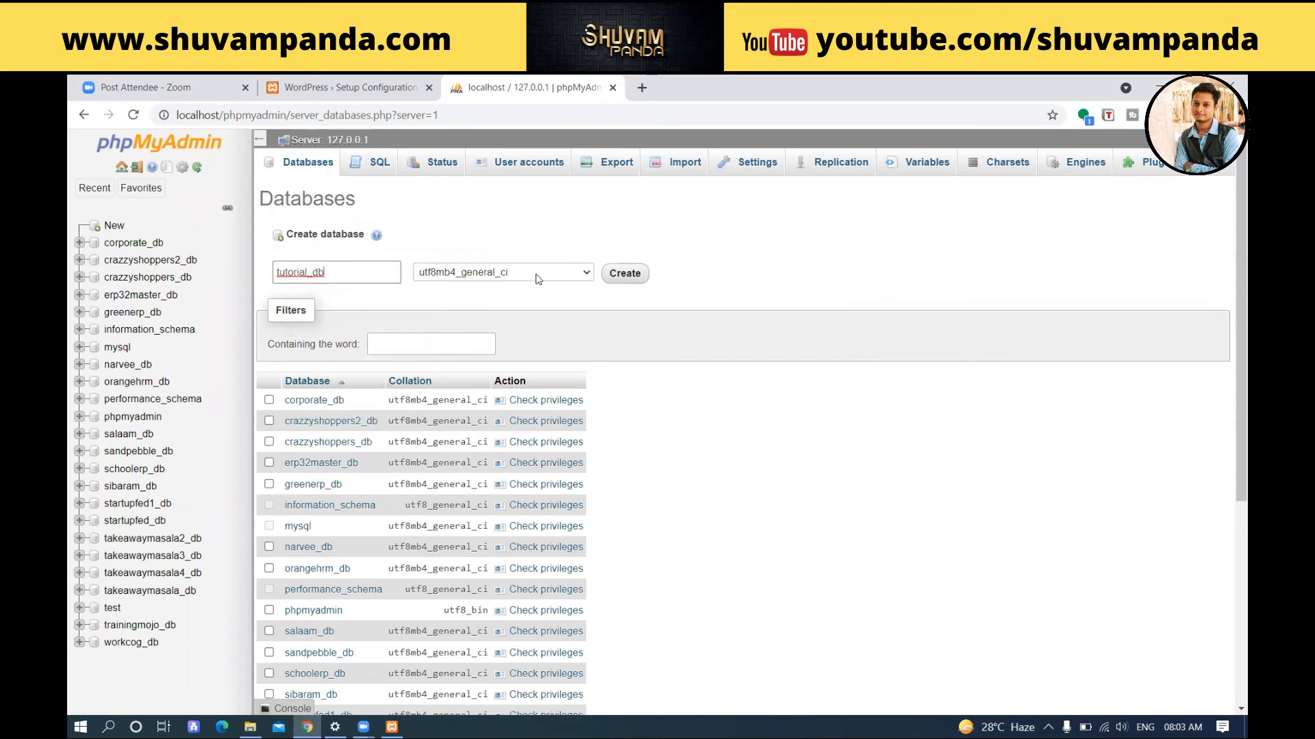
click(618, 273)
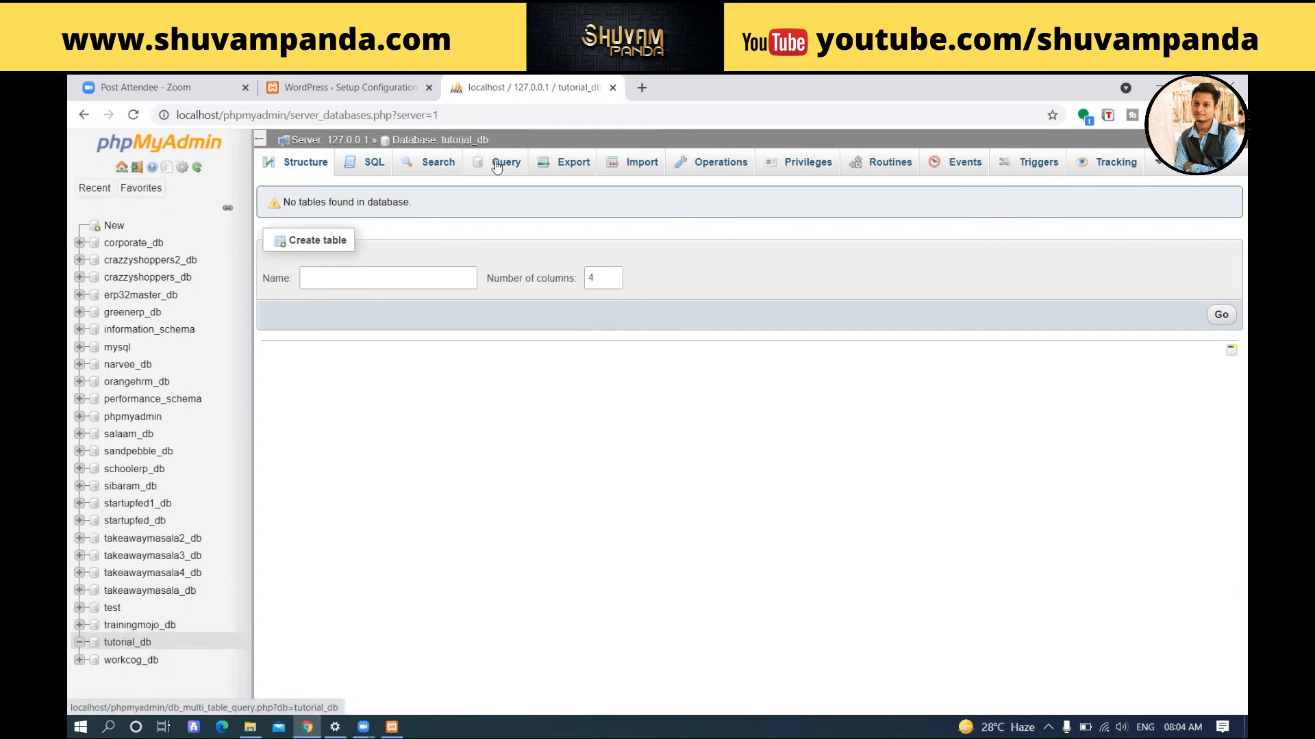
click(350, 84)
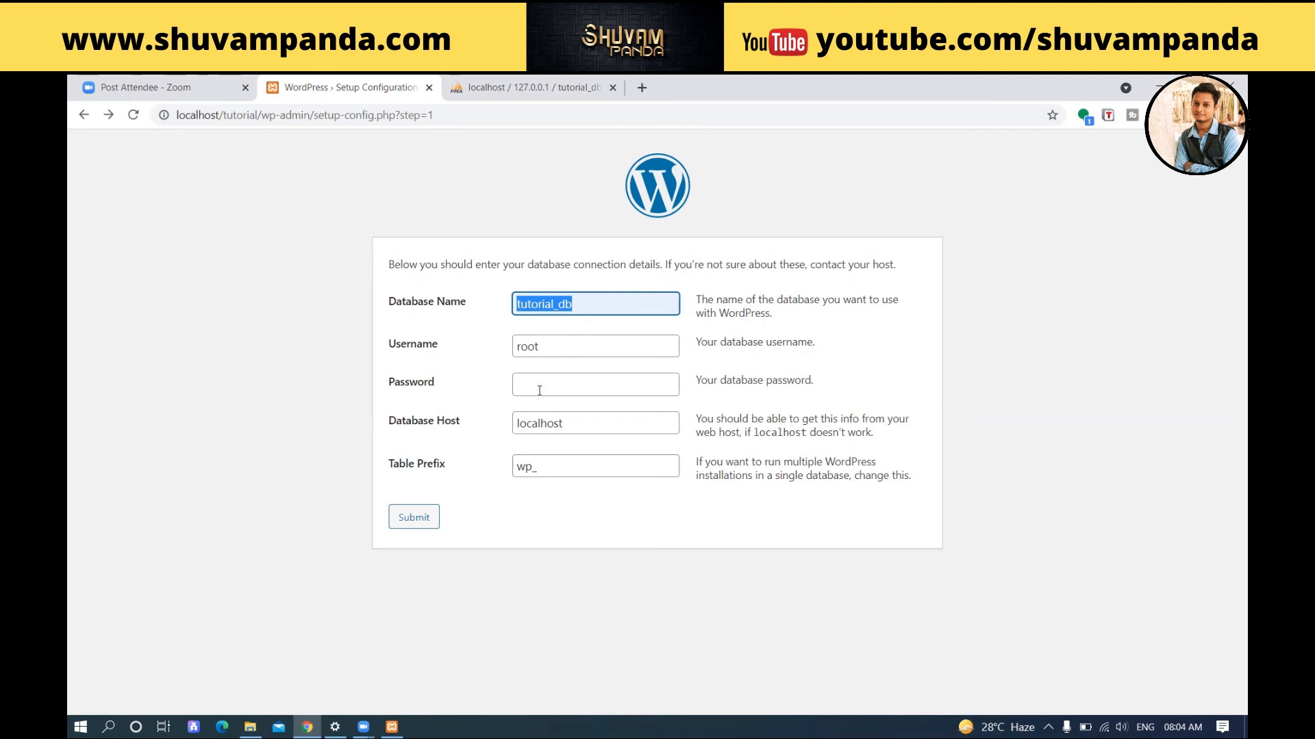
Step: Submit the tutorial_db connection details and run the WordPress installation
click(412, 525)
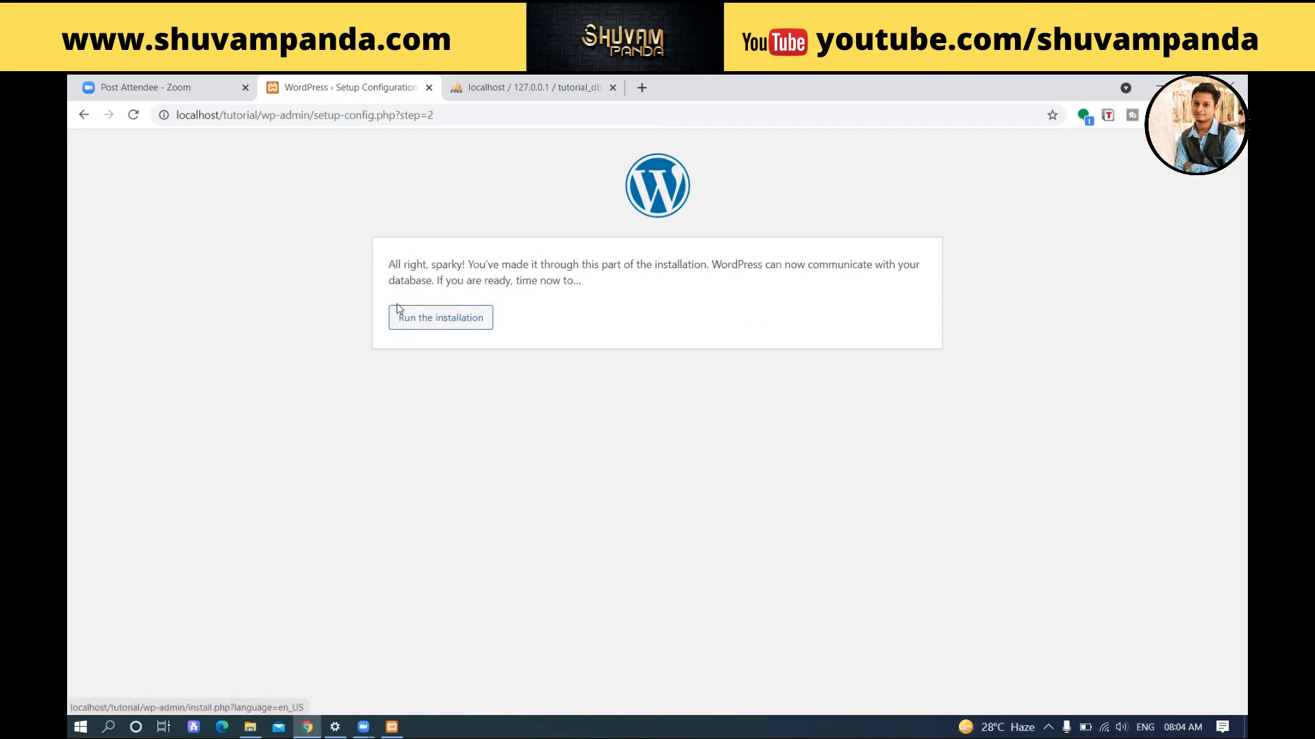
click(454, 316)
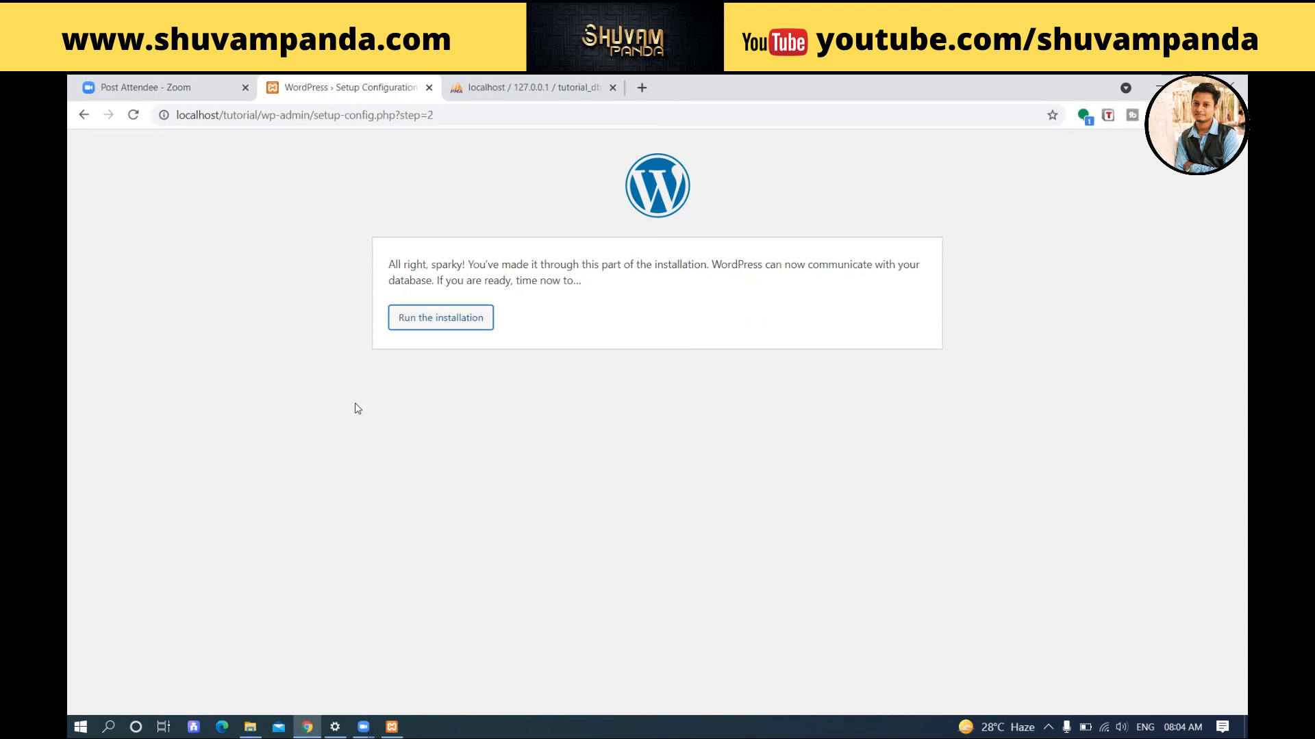
click(442, 319)
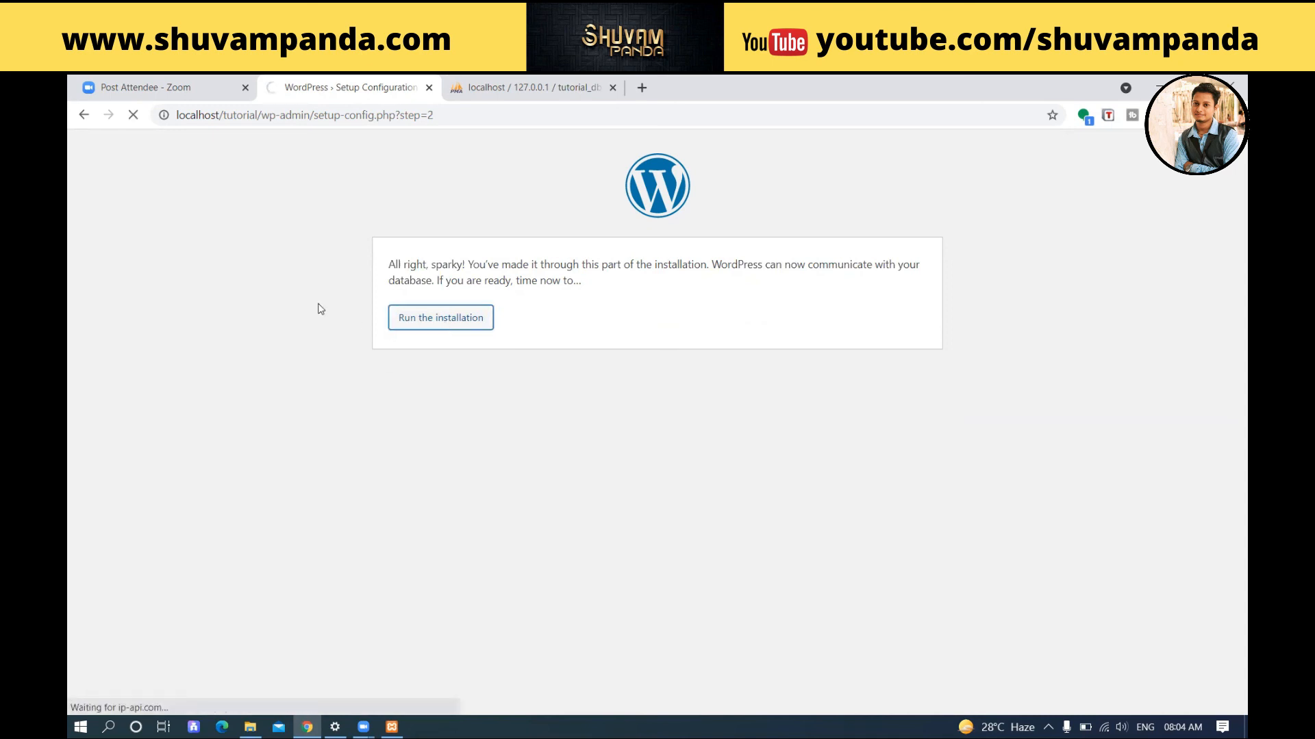
scroll(322, 315, down, 2)
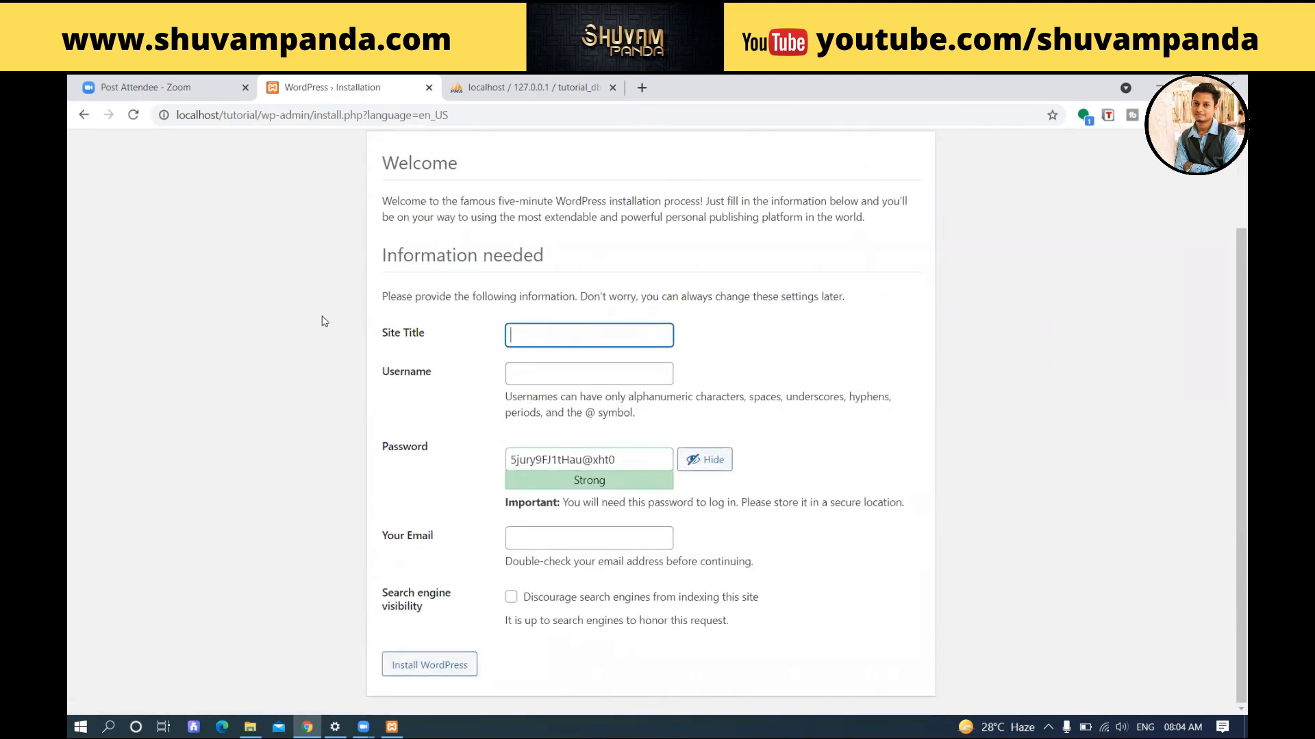
Step: Enter Tutorial as the site title and admin as the username
text(Tutorial)
click(569, 375)
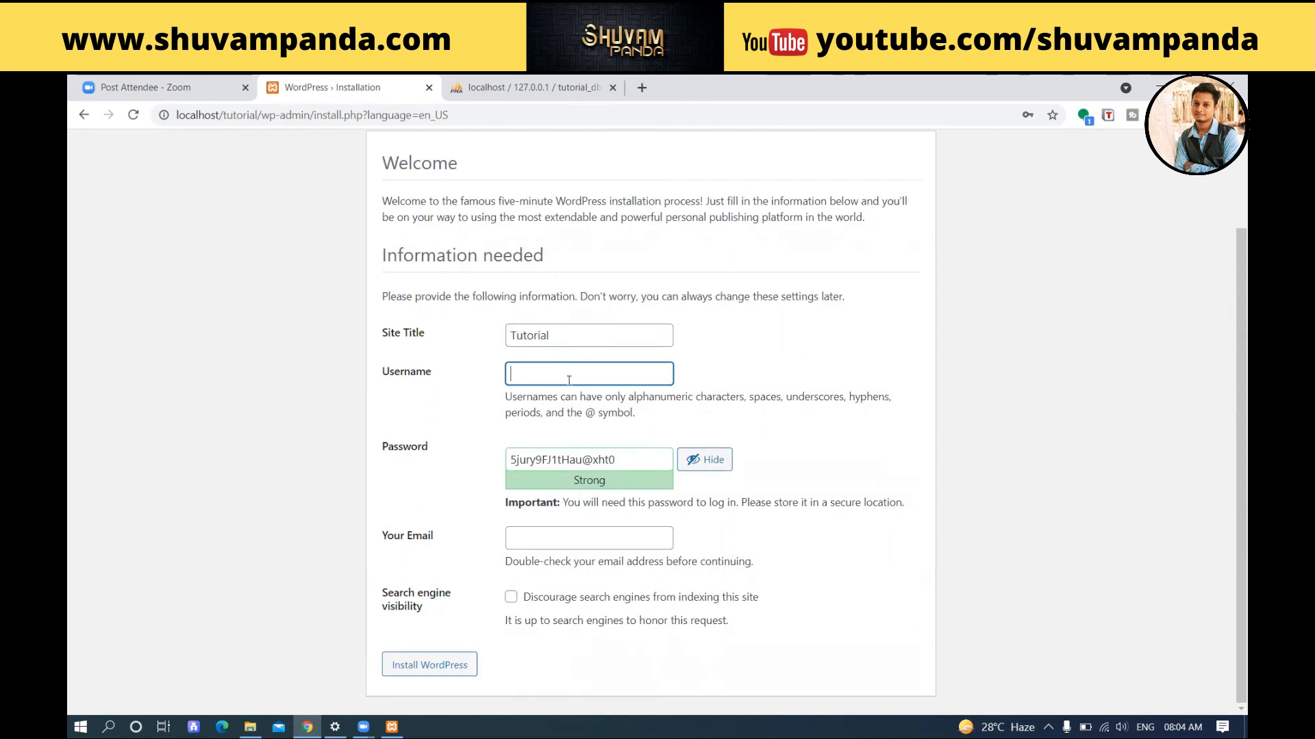
scroll(293, 250, up, 2)
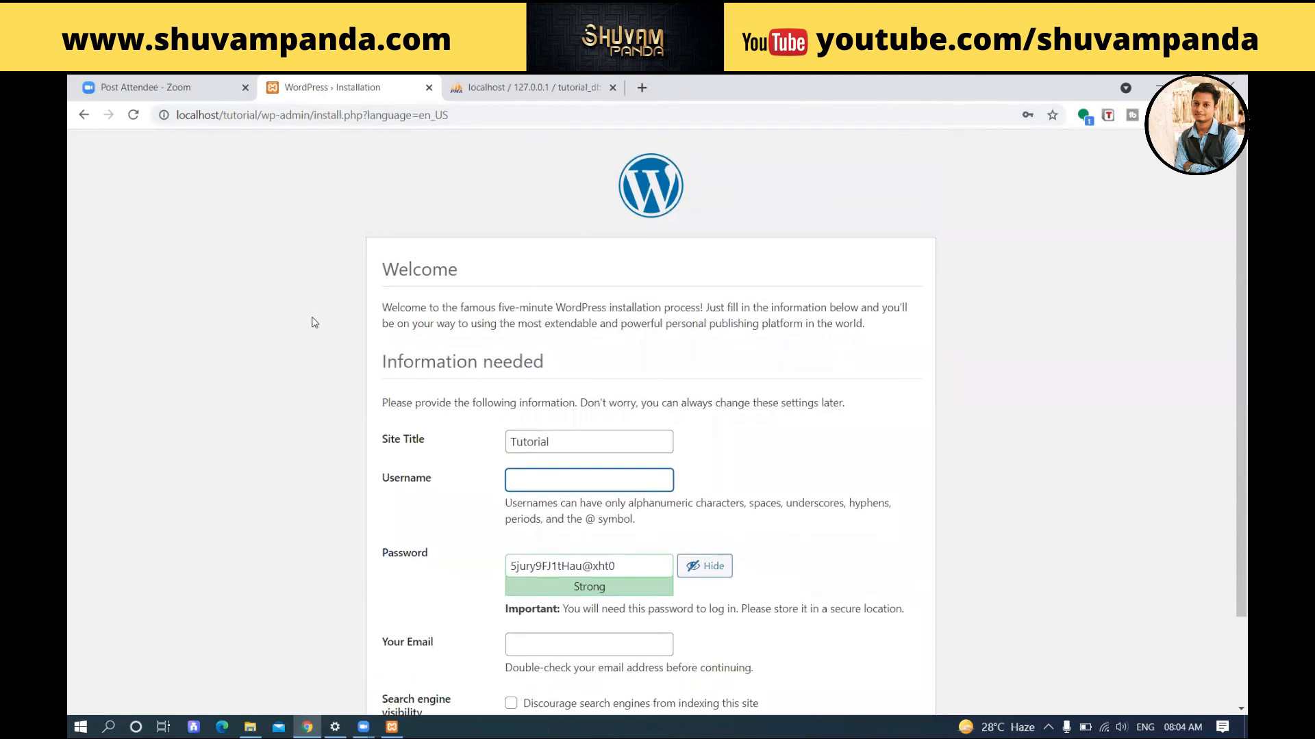
scroll(314, 320, down, 1)
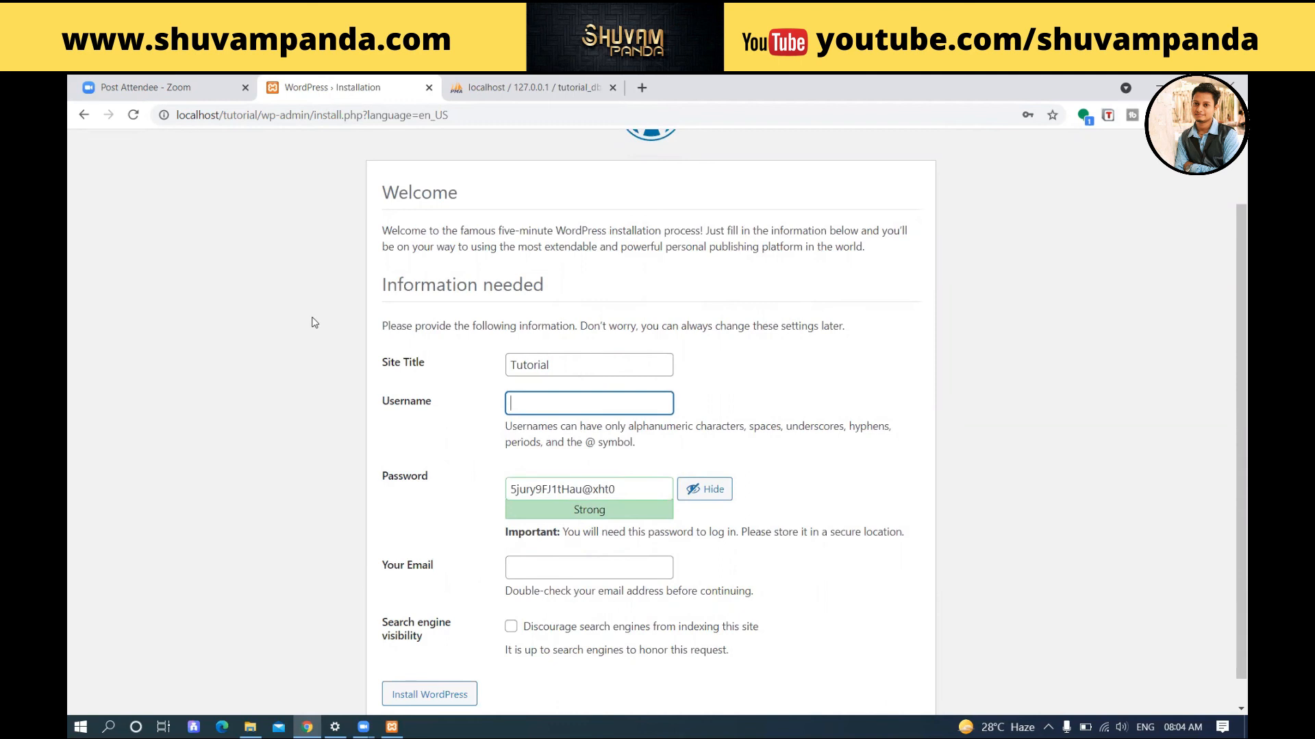
text(A)
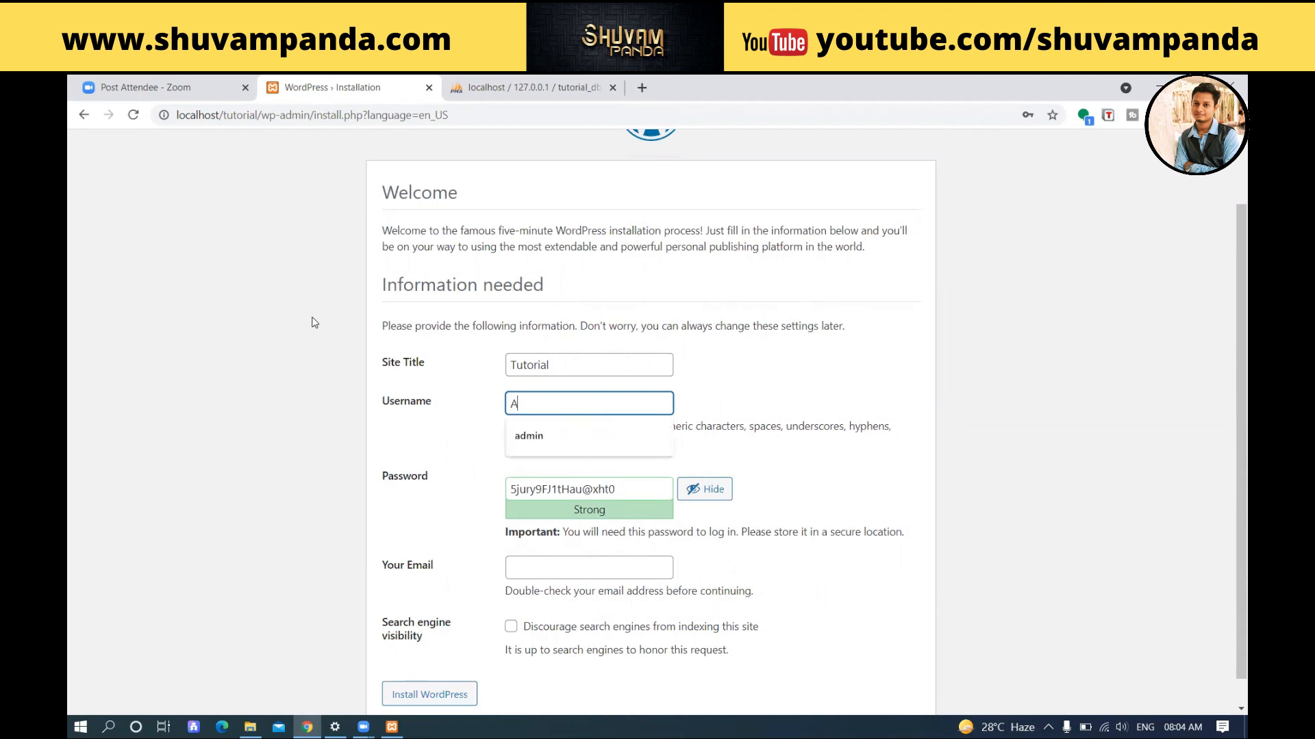
key(Down)
key(Tab)
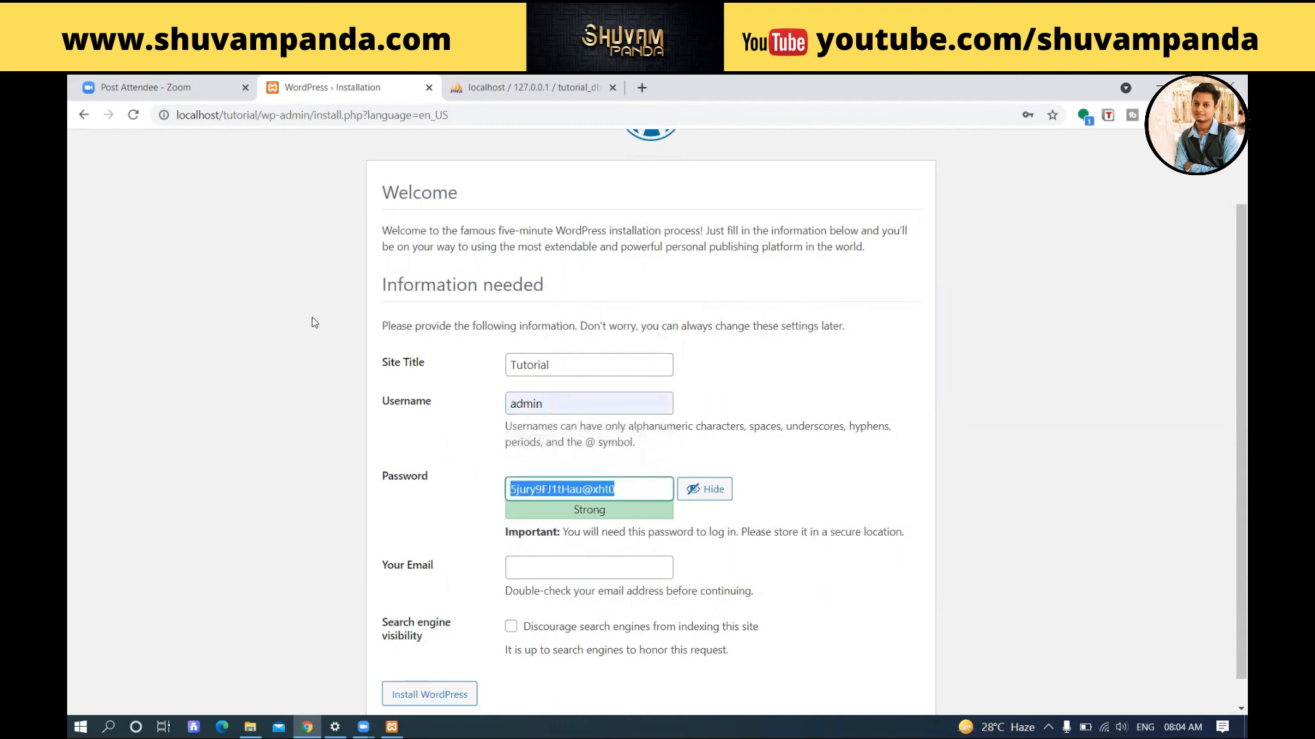
Step: Enter a weak password, confirm its use, and fill in the administrator's e-mail
text(admin)
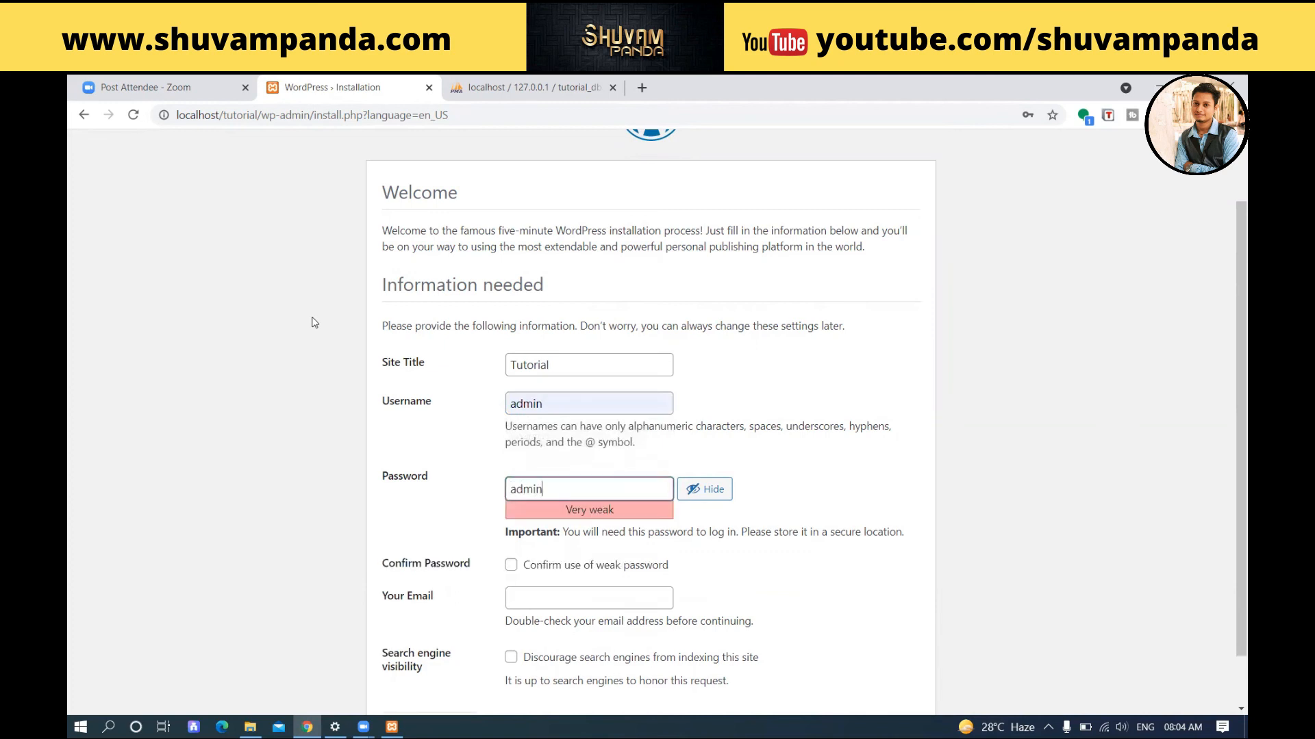
scroll(335, 381, down, 1)
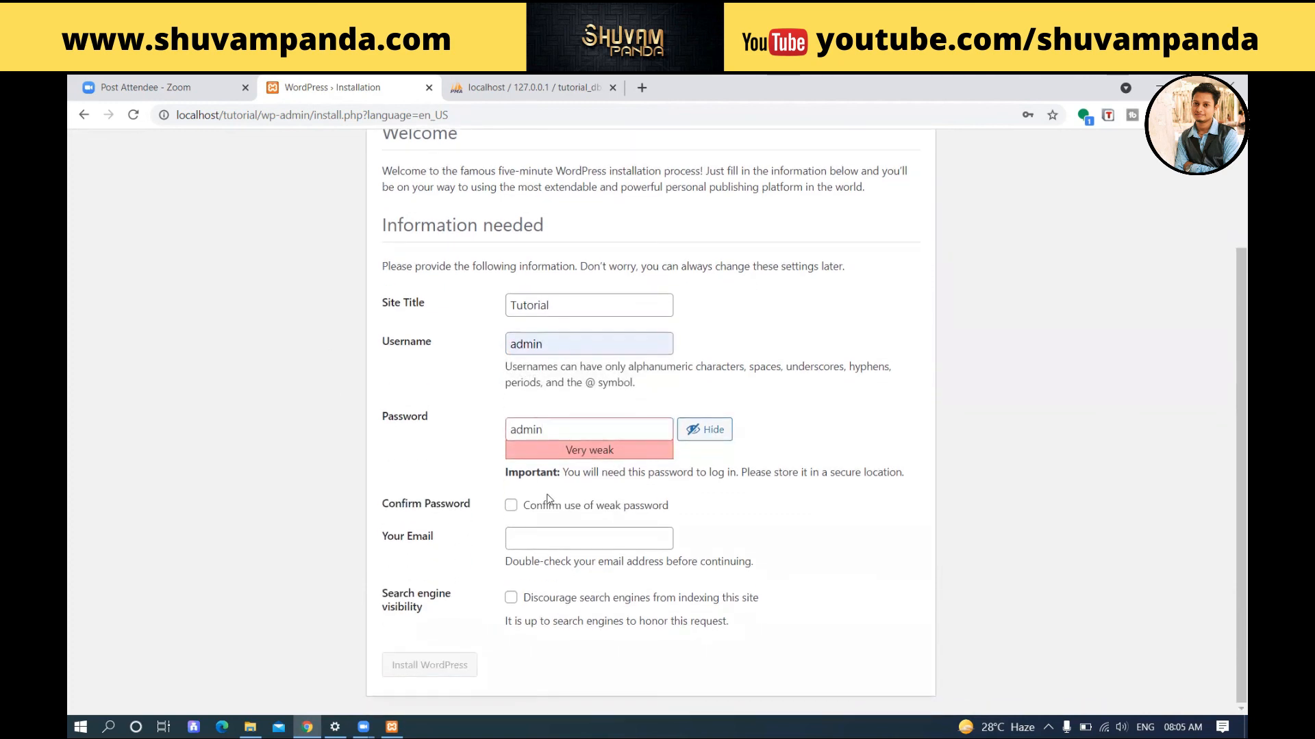
click(511, 505)
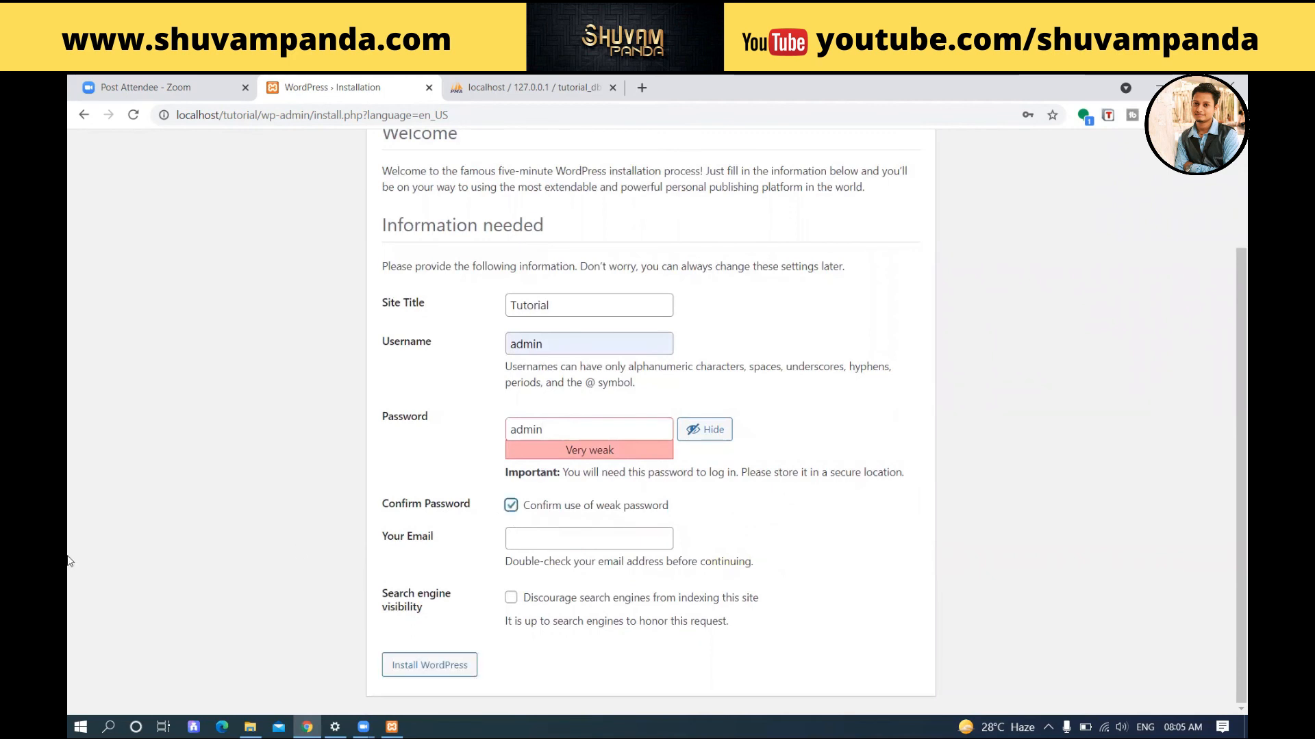
click(599, 545)
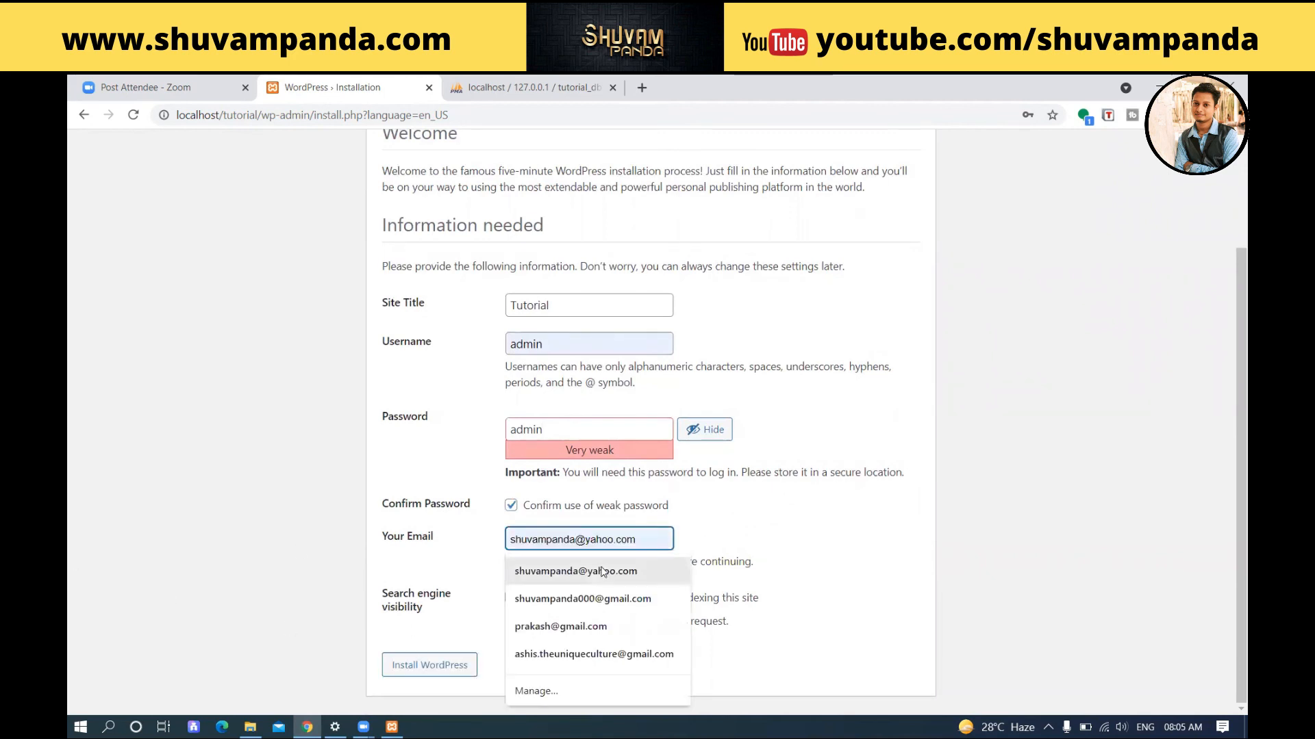
click(589, 568)
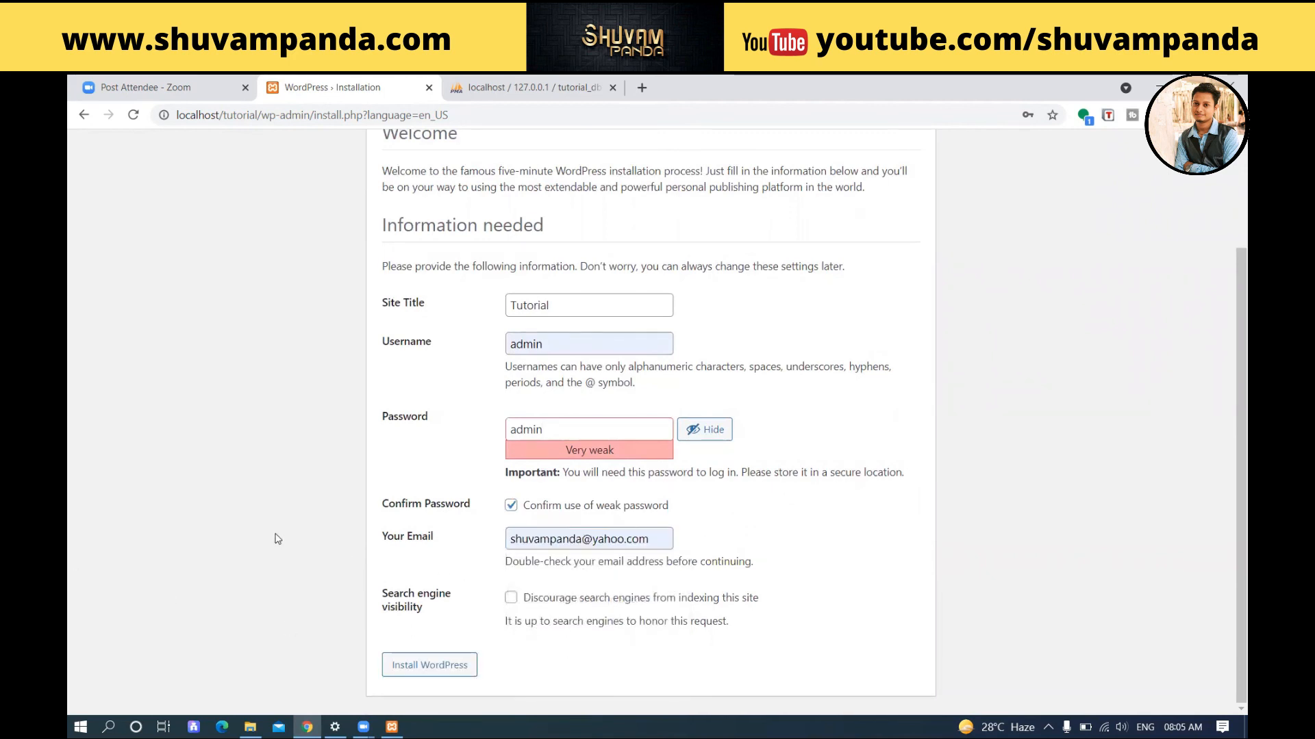
Step: Install WordPress and dismiss Chrome's password-breach warning on the login page
click(430, 670)
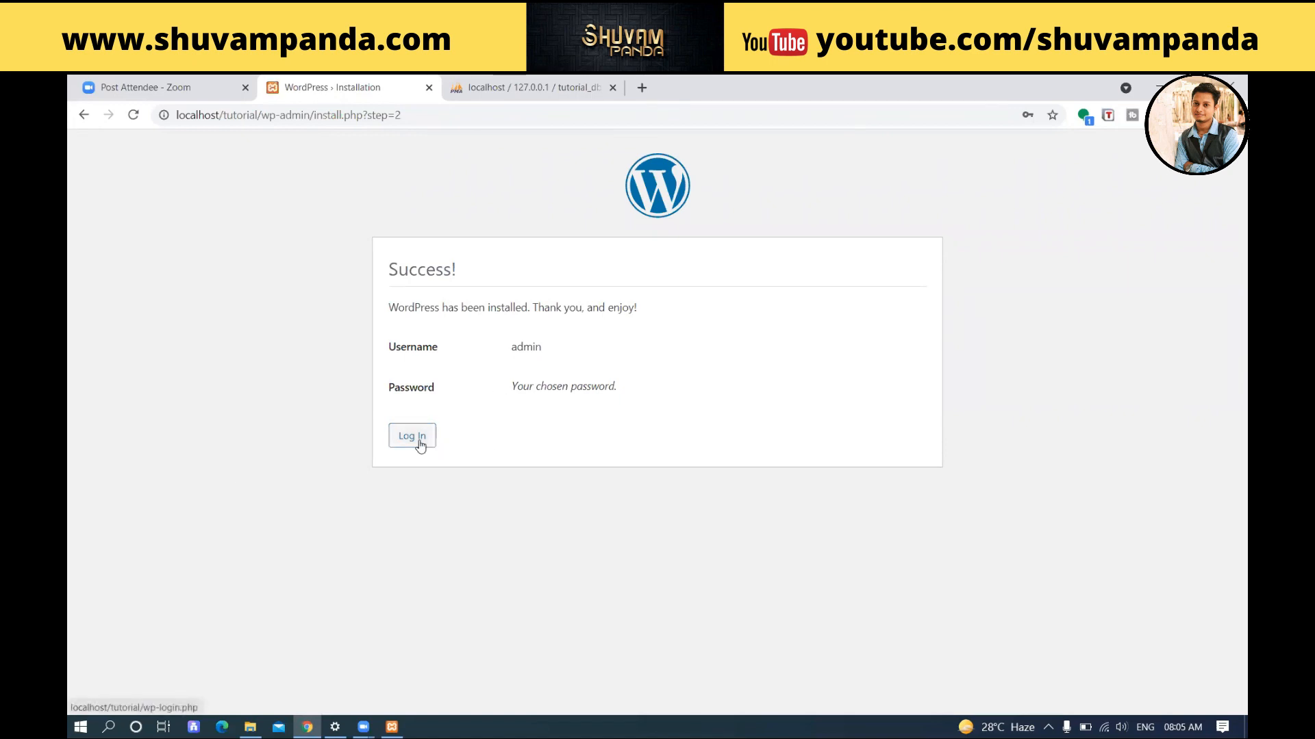
click(794, 319)
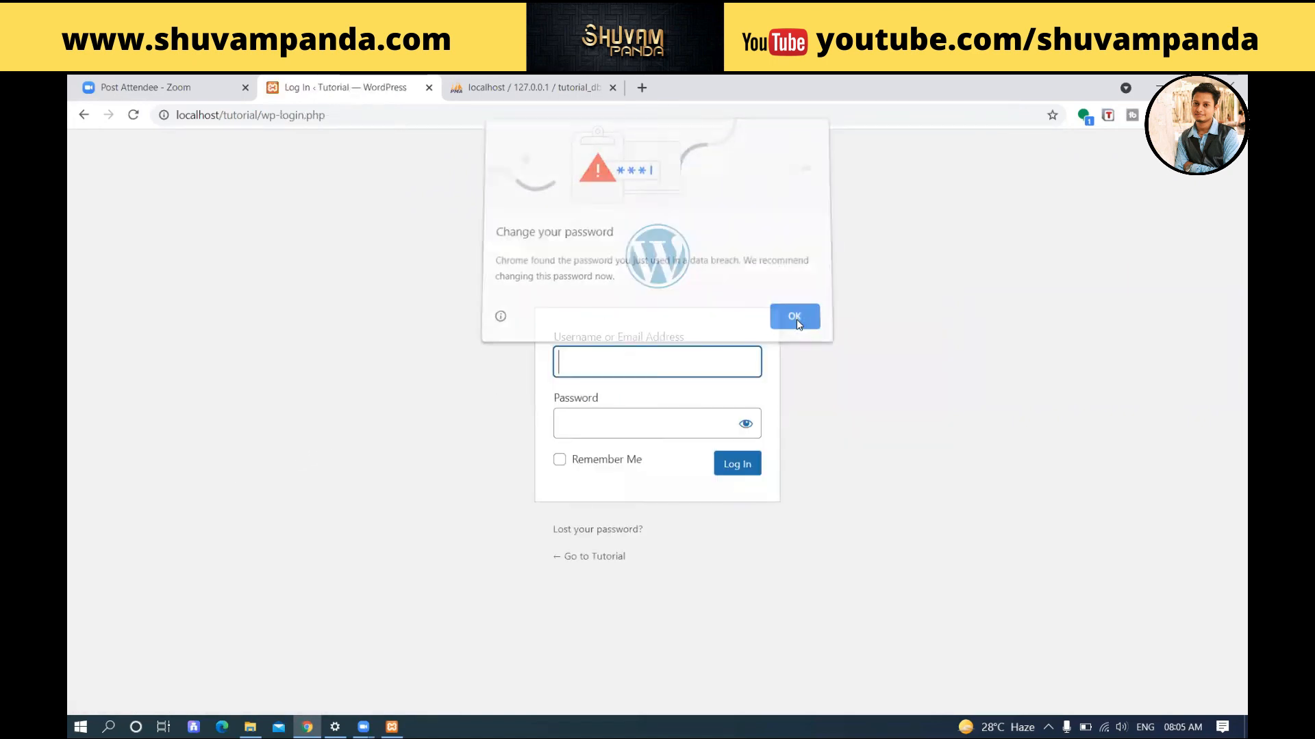